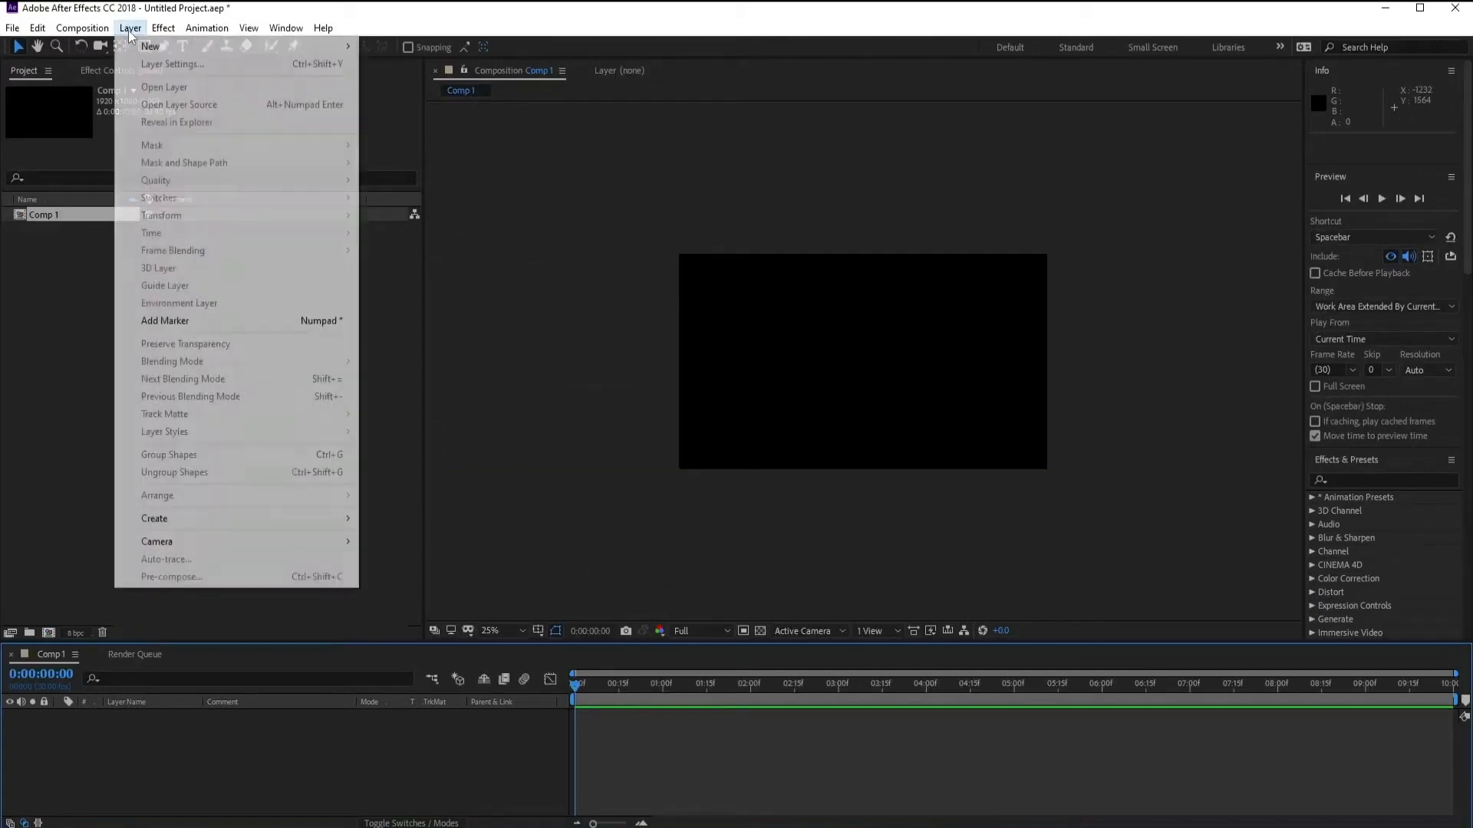
# - Create a comp-sized solid layer named Form
pyautogui.moveTo(162, 46)
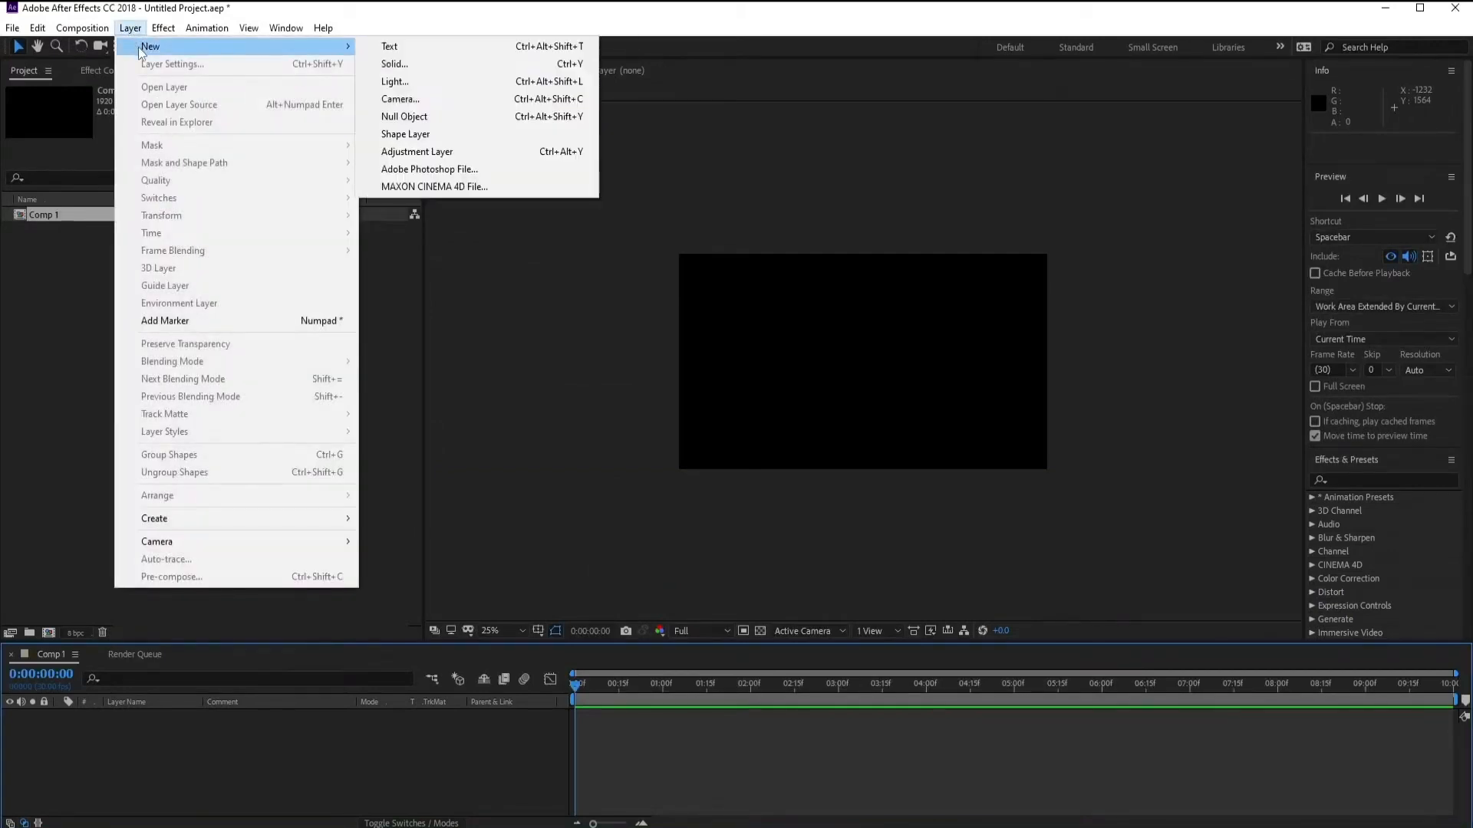
pyautogui.click(393, 66)
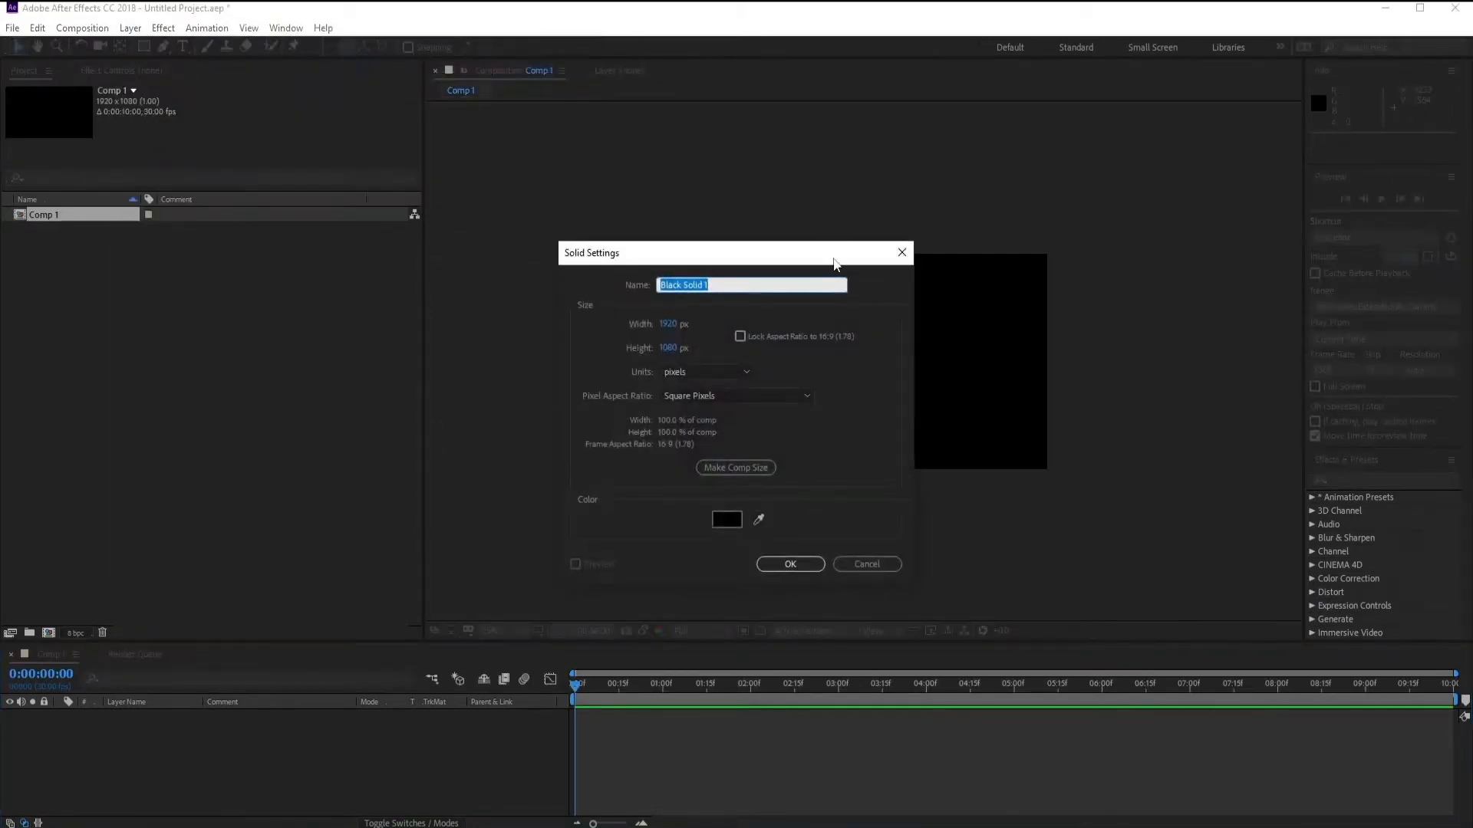
pyautogui.write('R')
pyautogui.write('orm')
pyautogui.click(741, 473)
pyautogui.click(790, 565)
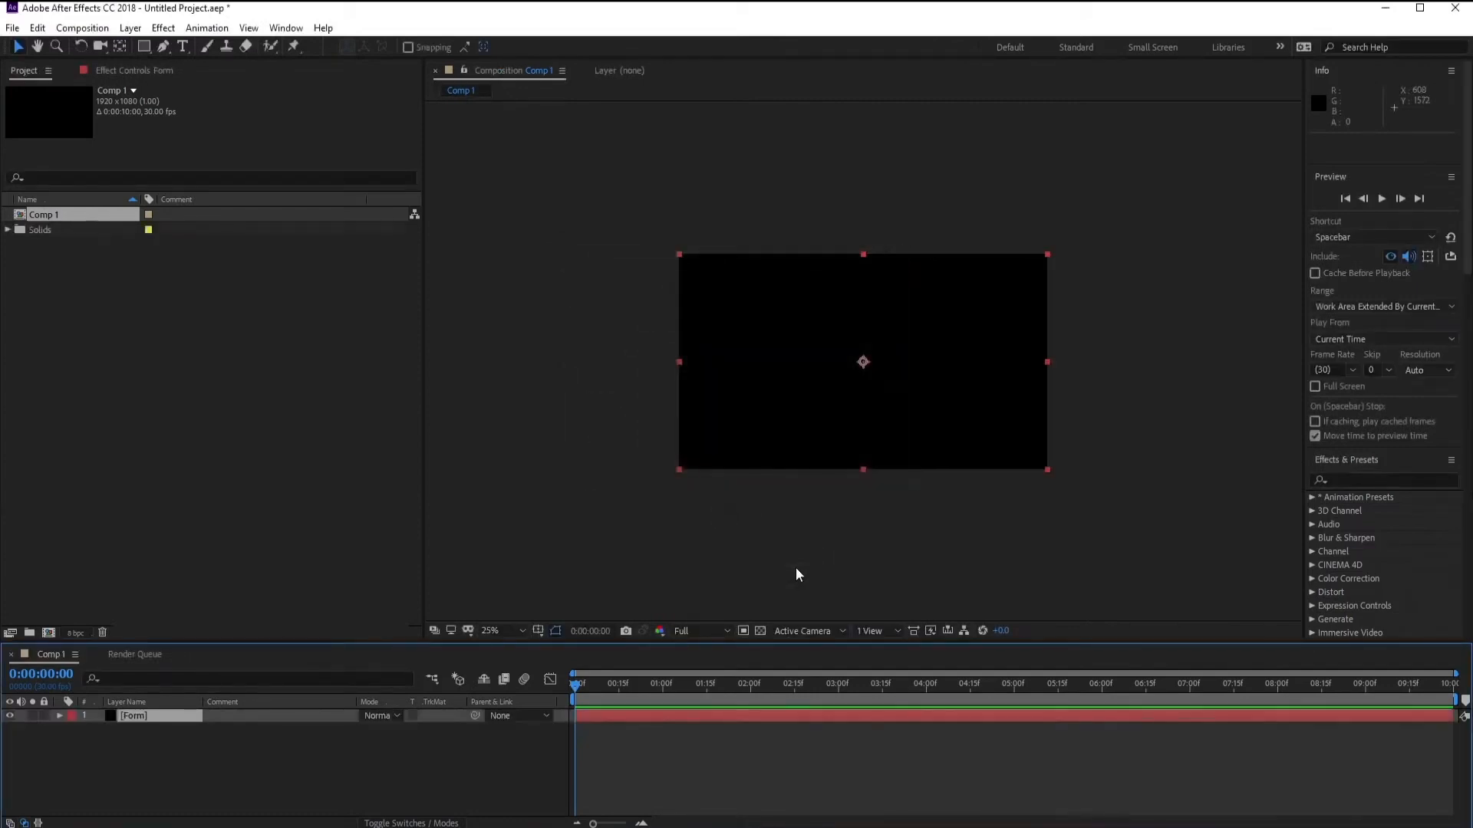
# - Apply the RG Trapcode Form effect to the Form solid layer
pyautogui.click(164, 28)
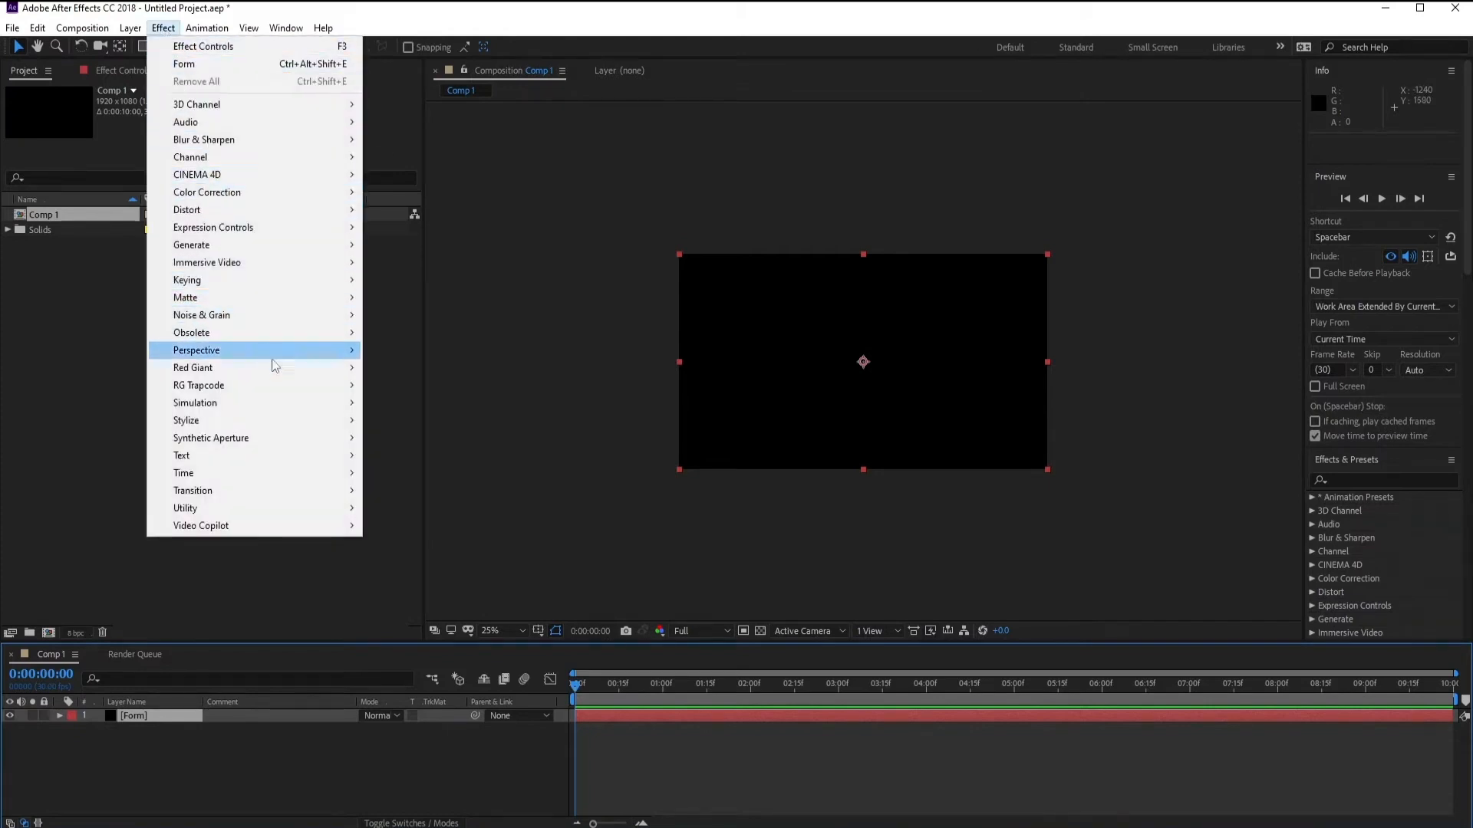
pyautogui.moveTo(281, 387)
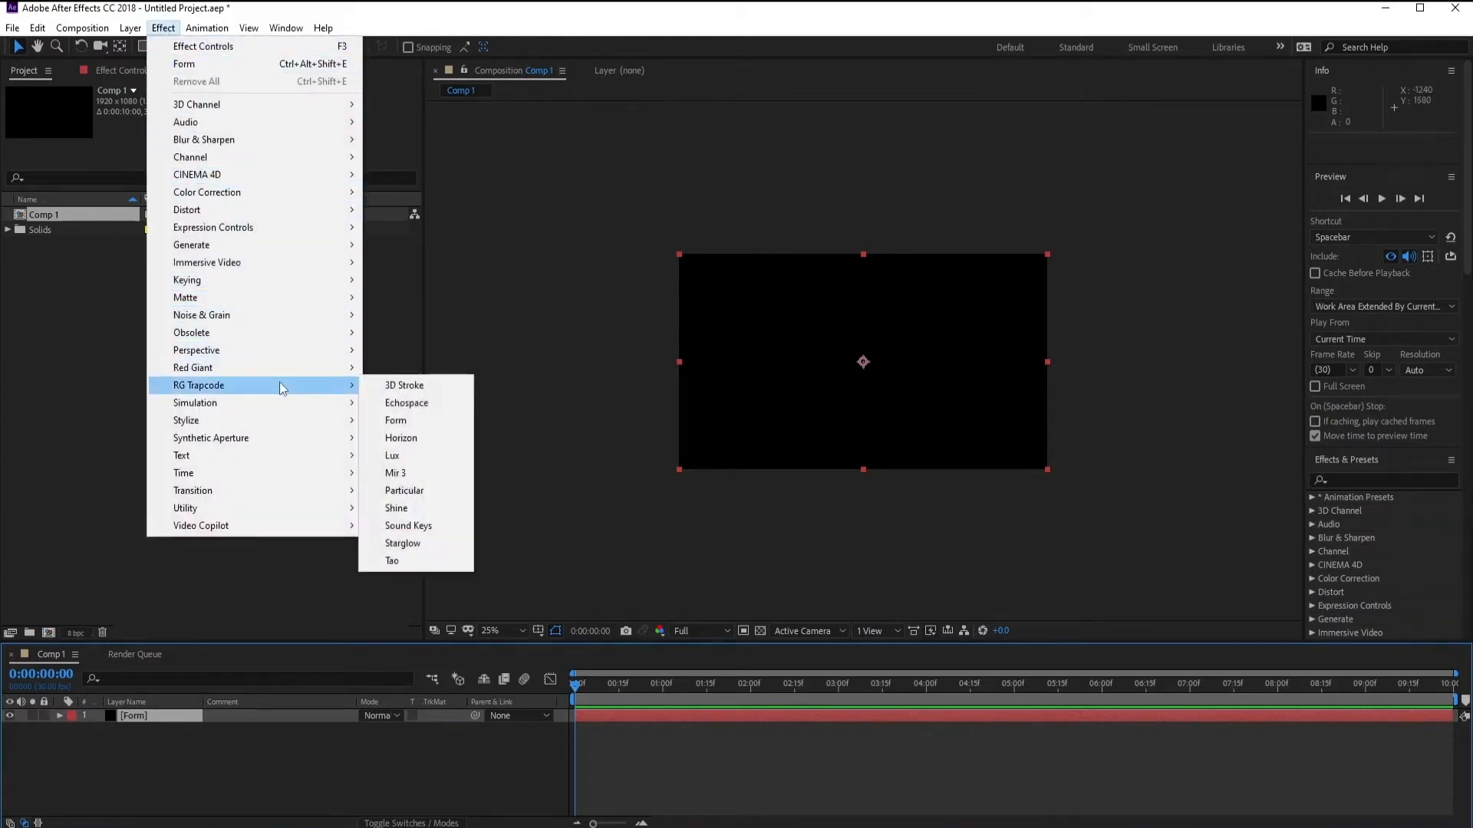
pyautogui.click(417, 420)
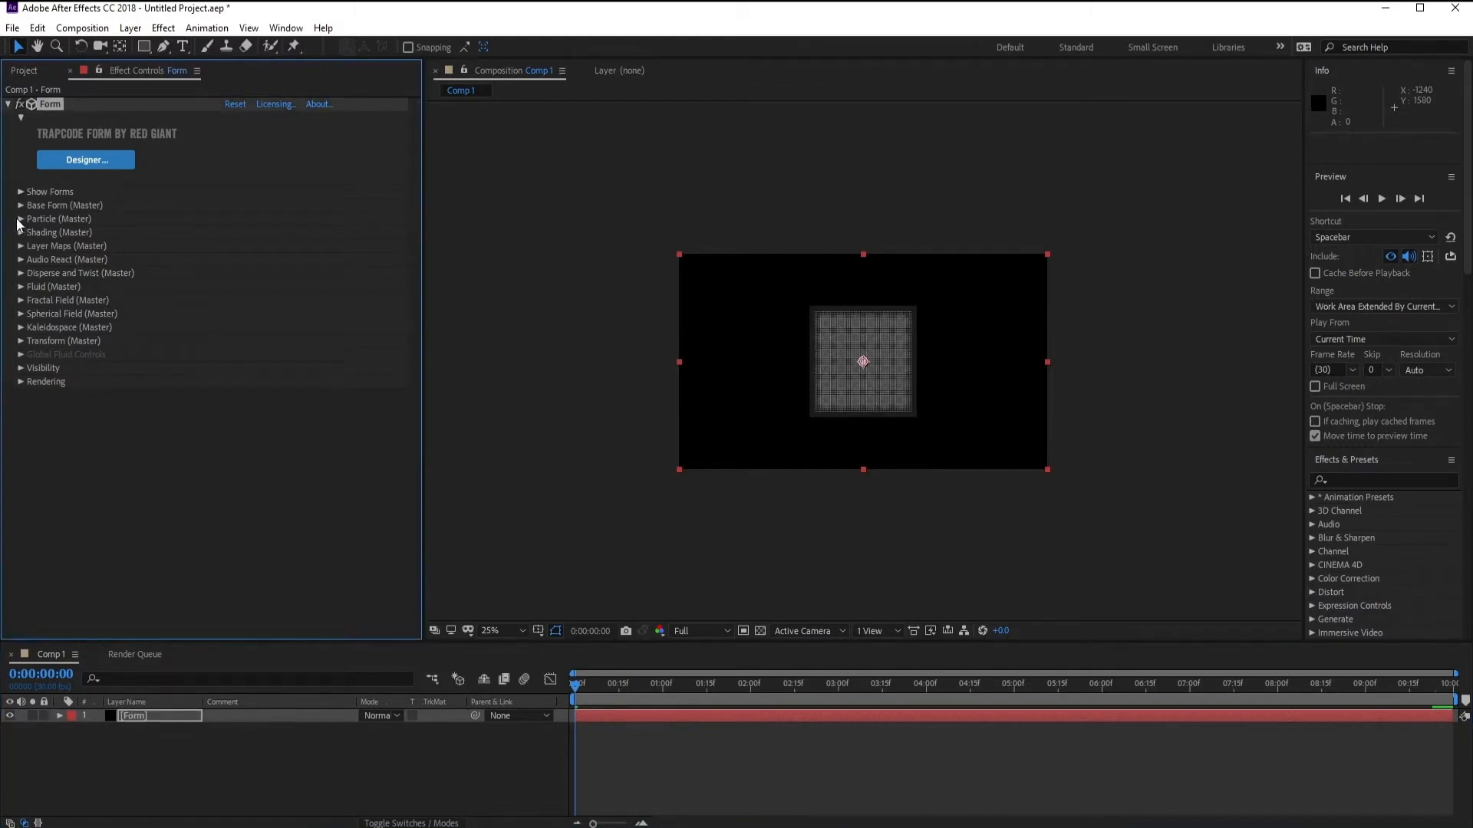
# - Enable Fluid Motion in the Form effect's Fluid (Master) settings and set Apply Force to At Start
pyautogui.click(20, 289)
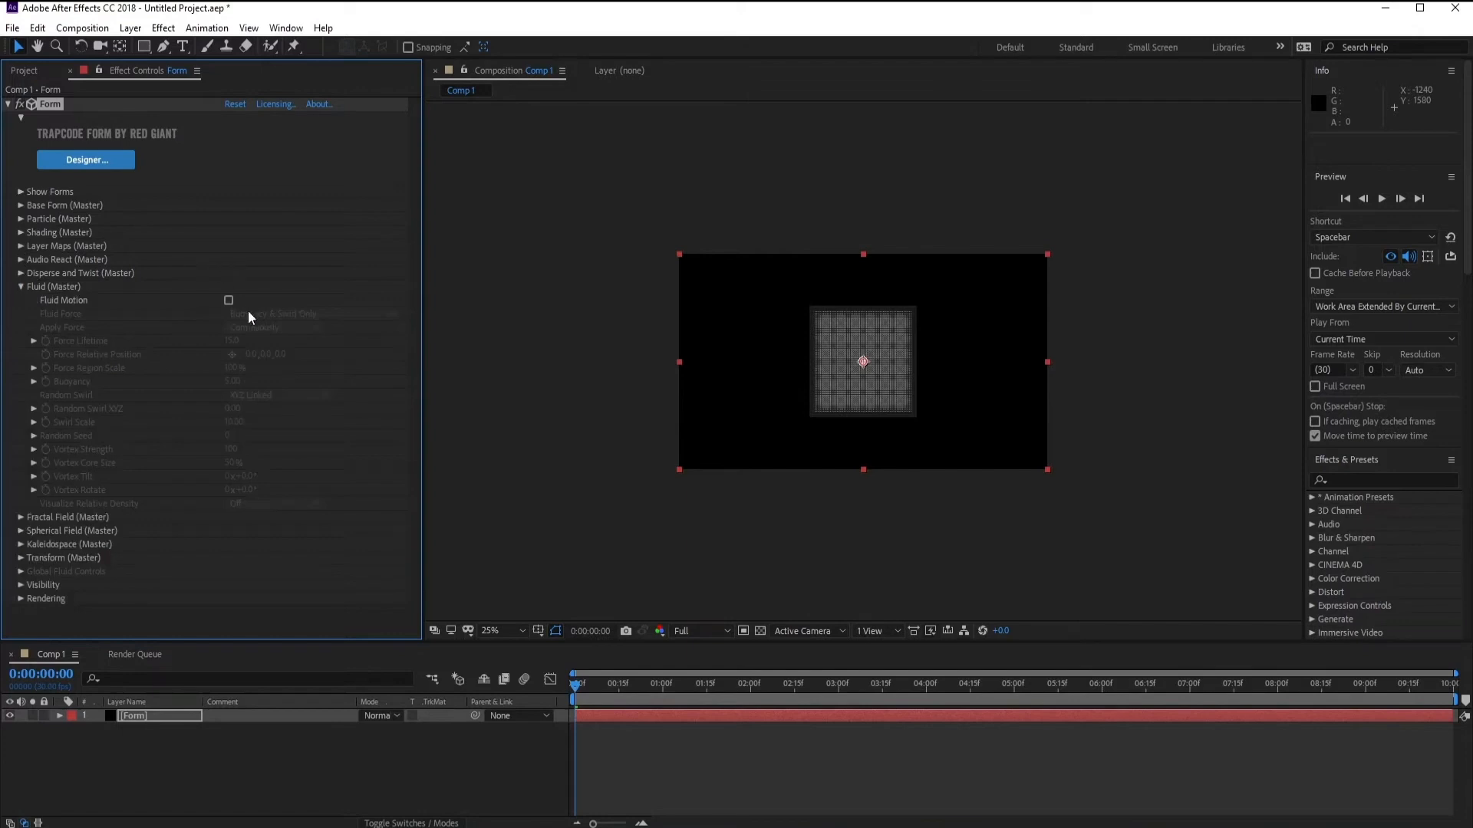
pyautogui.click(229, 301)
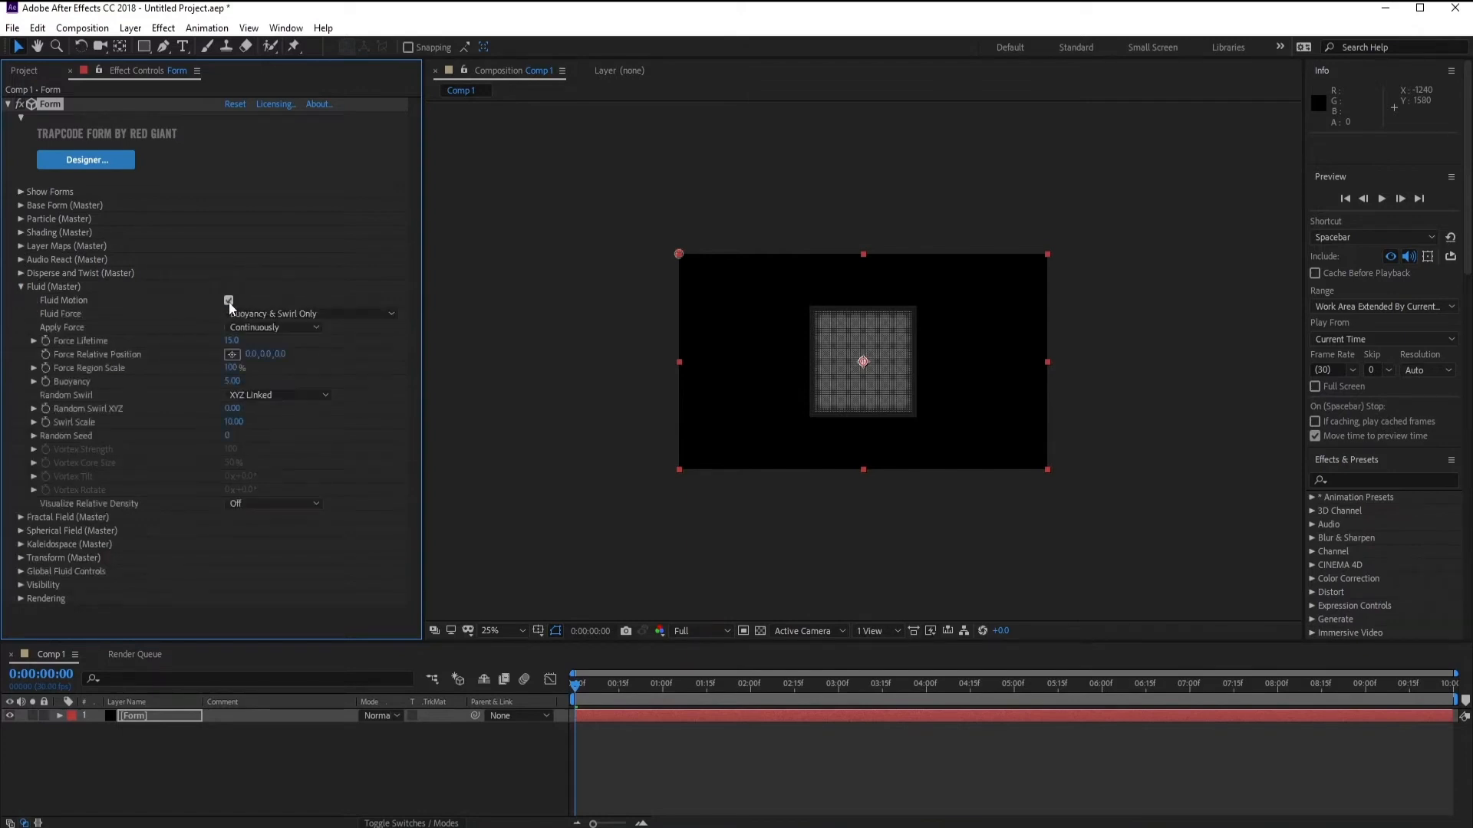
pyautogui.click(272, 328)
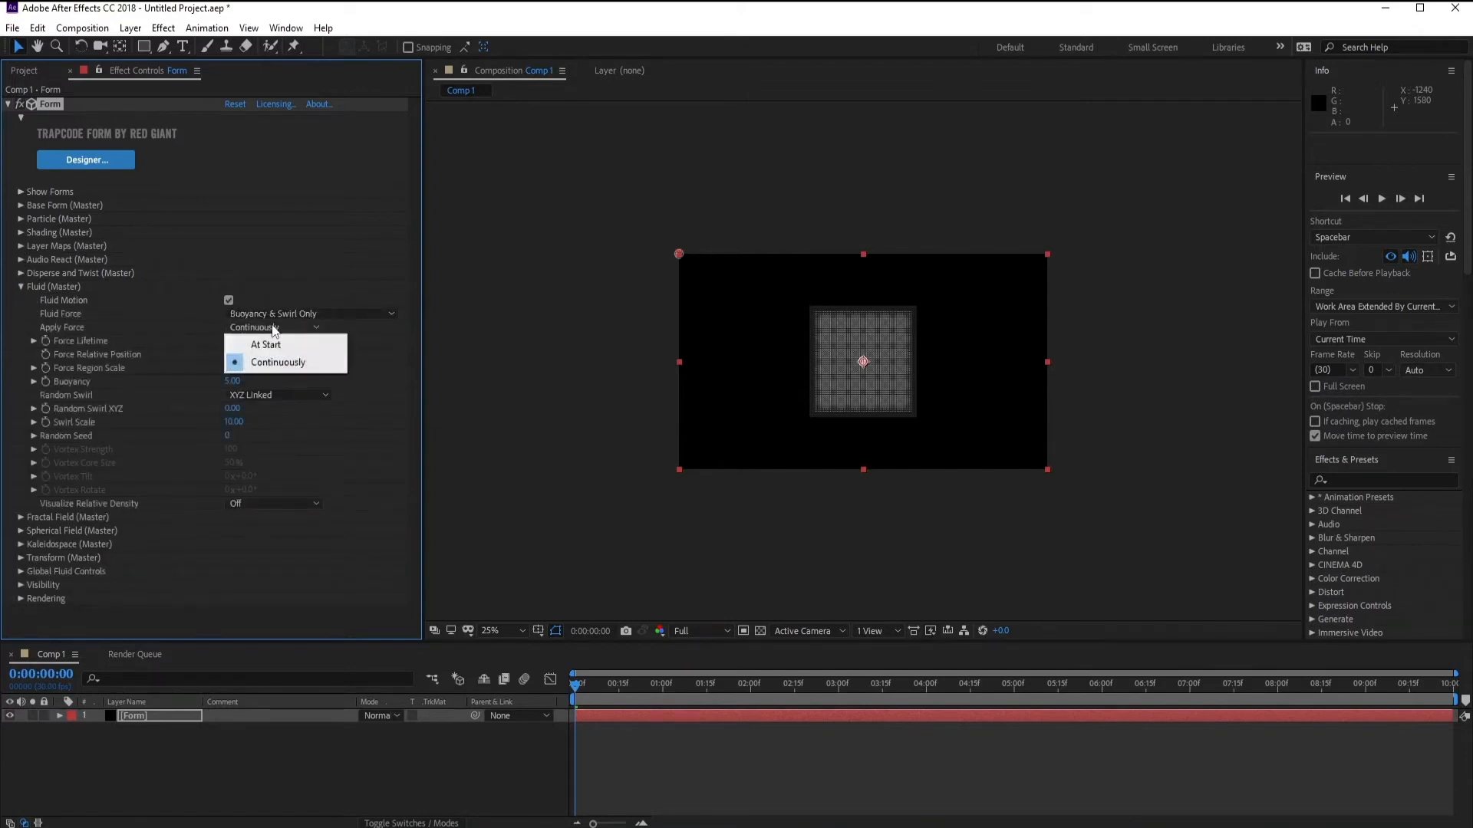
pyautogui.click(278, 345)
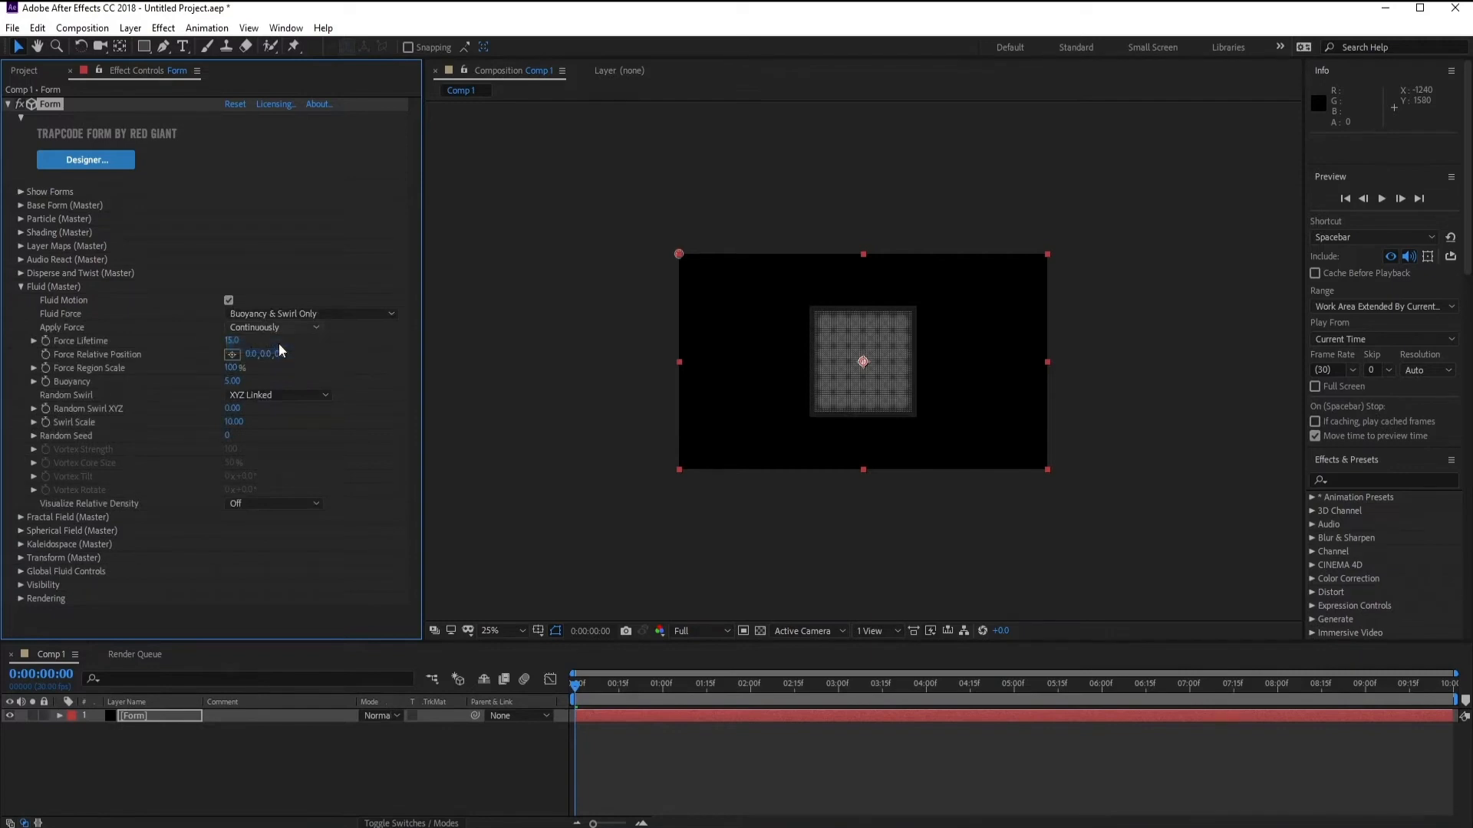
# - Move to 0:00:03:28 and set Fluid Time Factor to 4 in the Global Fluid Controls
pyautogui.moveTo(684, 683); pyautogui.dragTo(924, 697)
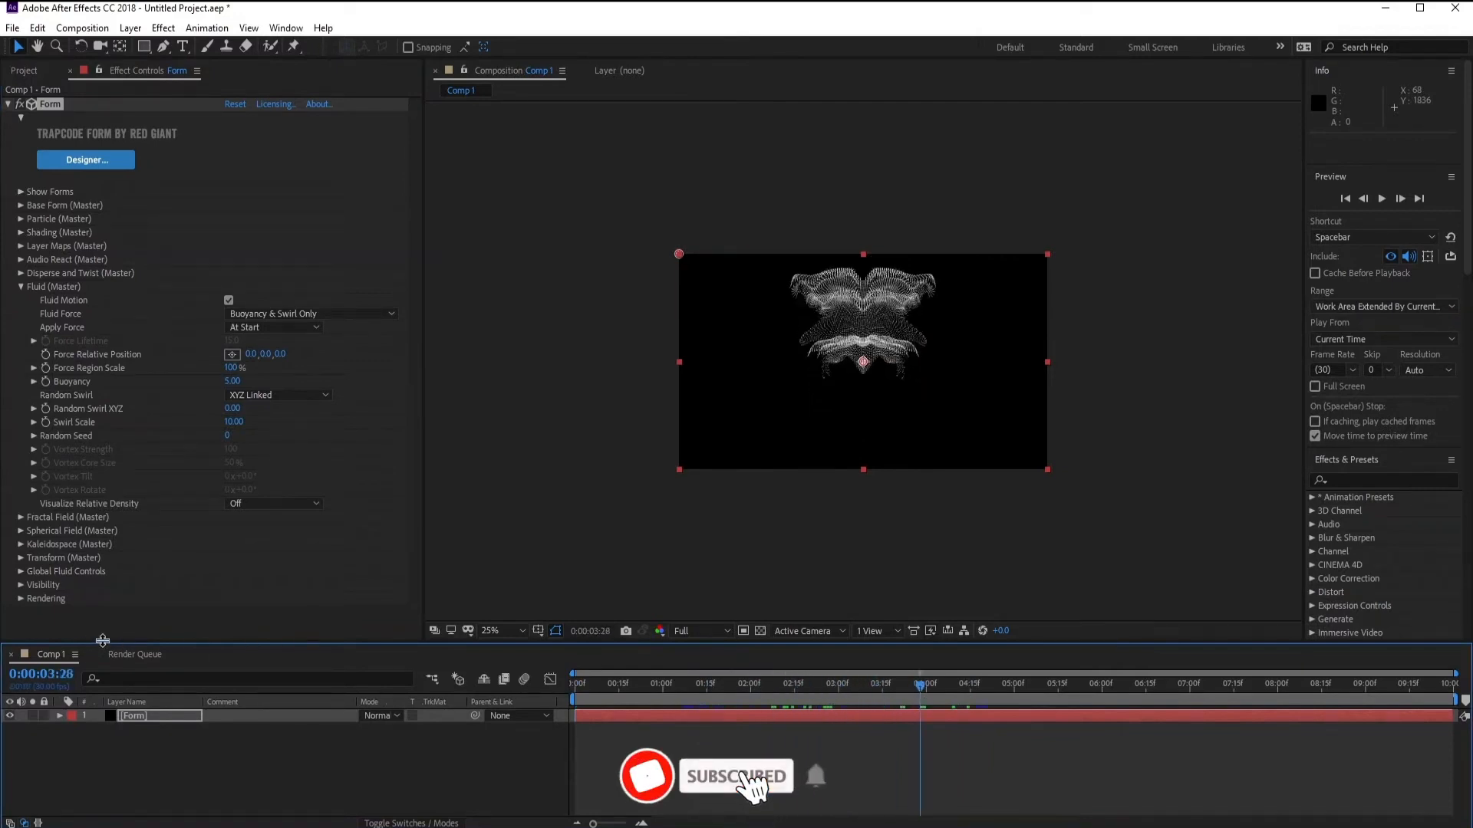
pyautogui.click(21, 575)
pyautogui.click(21, 572)
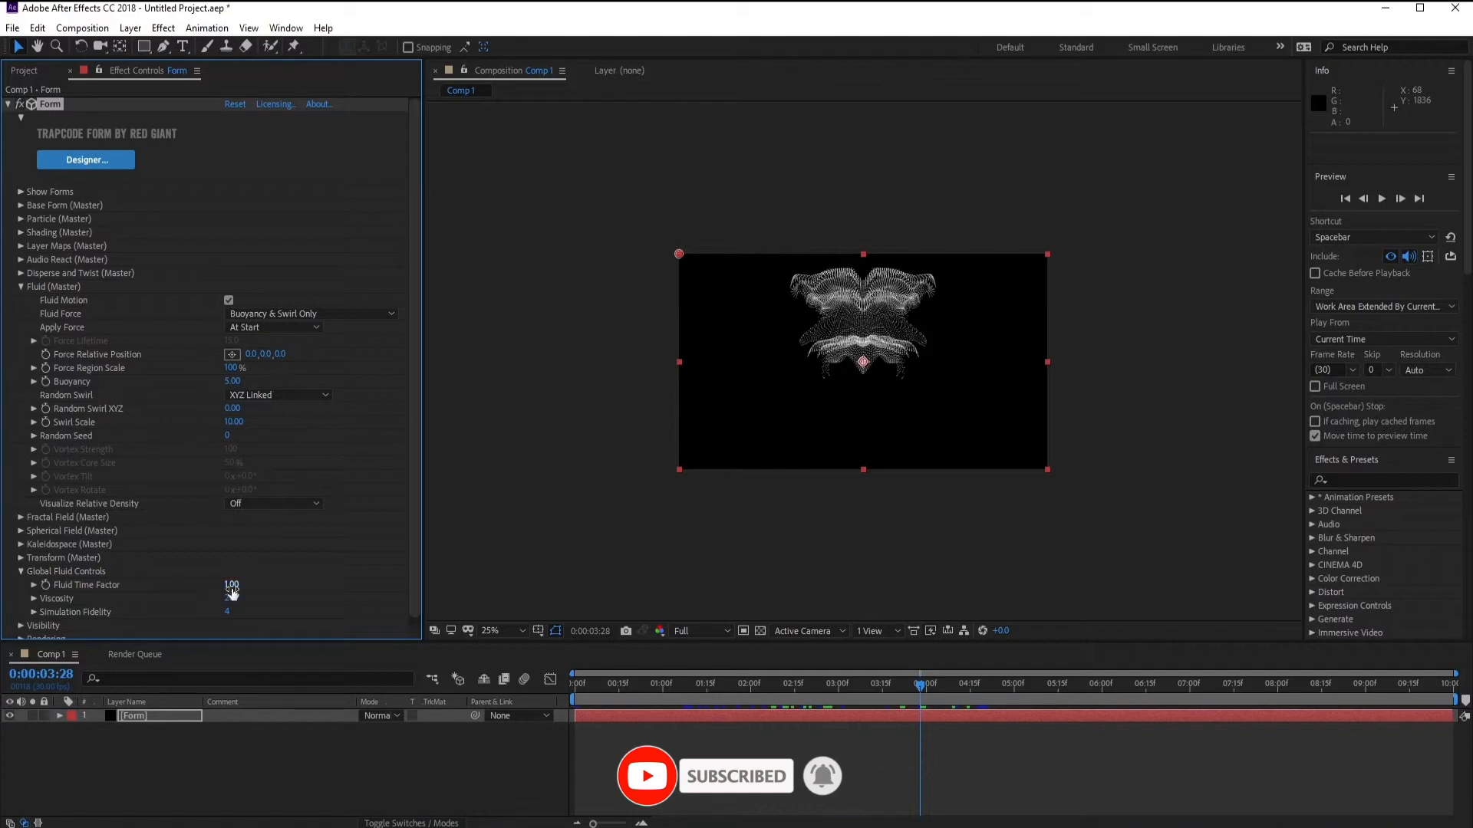
pyautogui.moveTo(231, 589); pyautogui.dragTo(255, 587)
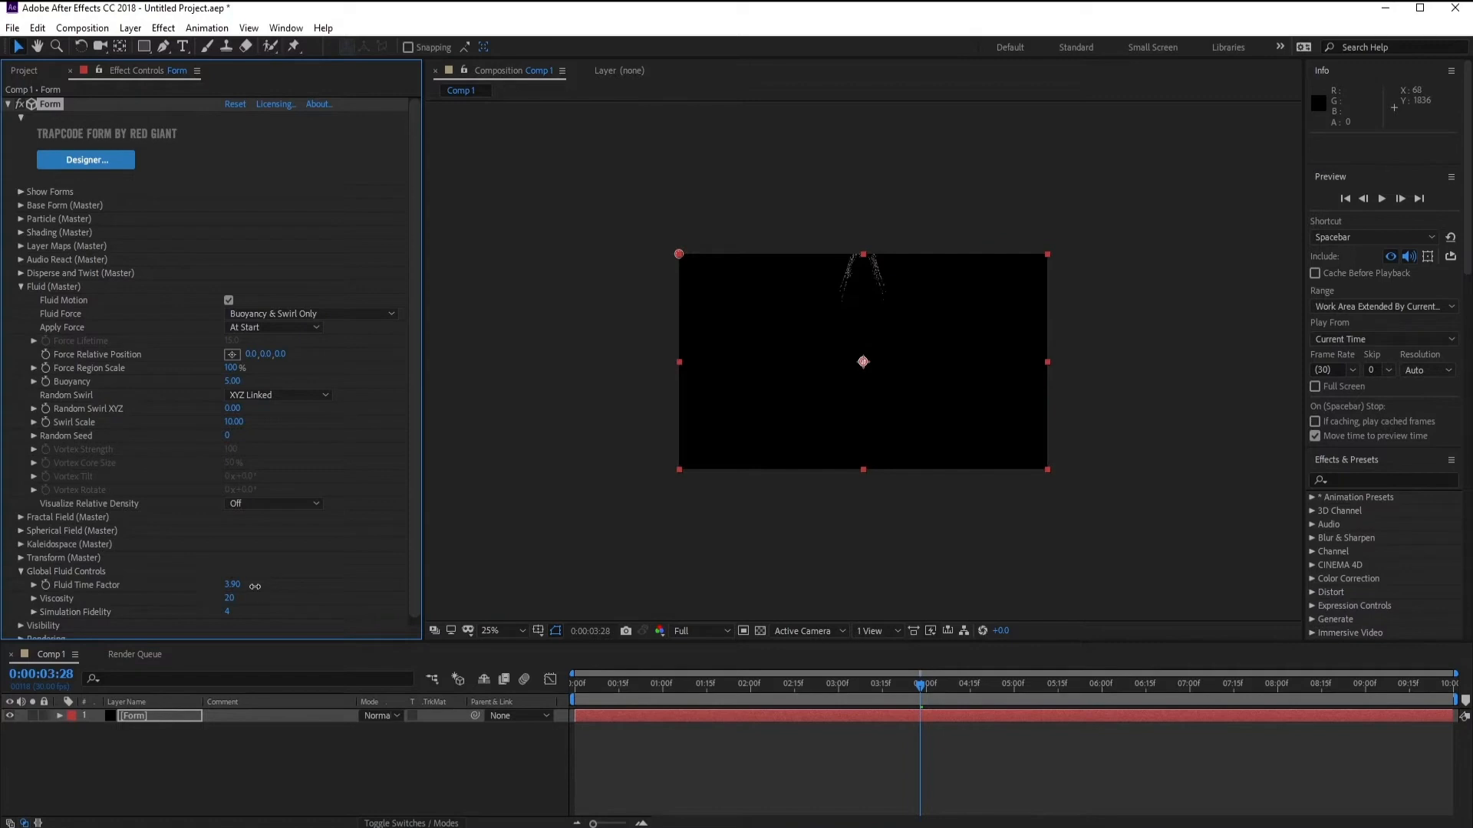
pyautogui.click(233, 586)
pyautogui.write('4')
pyautogui.press('Return')
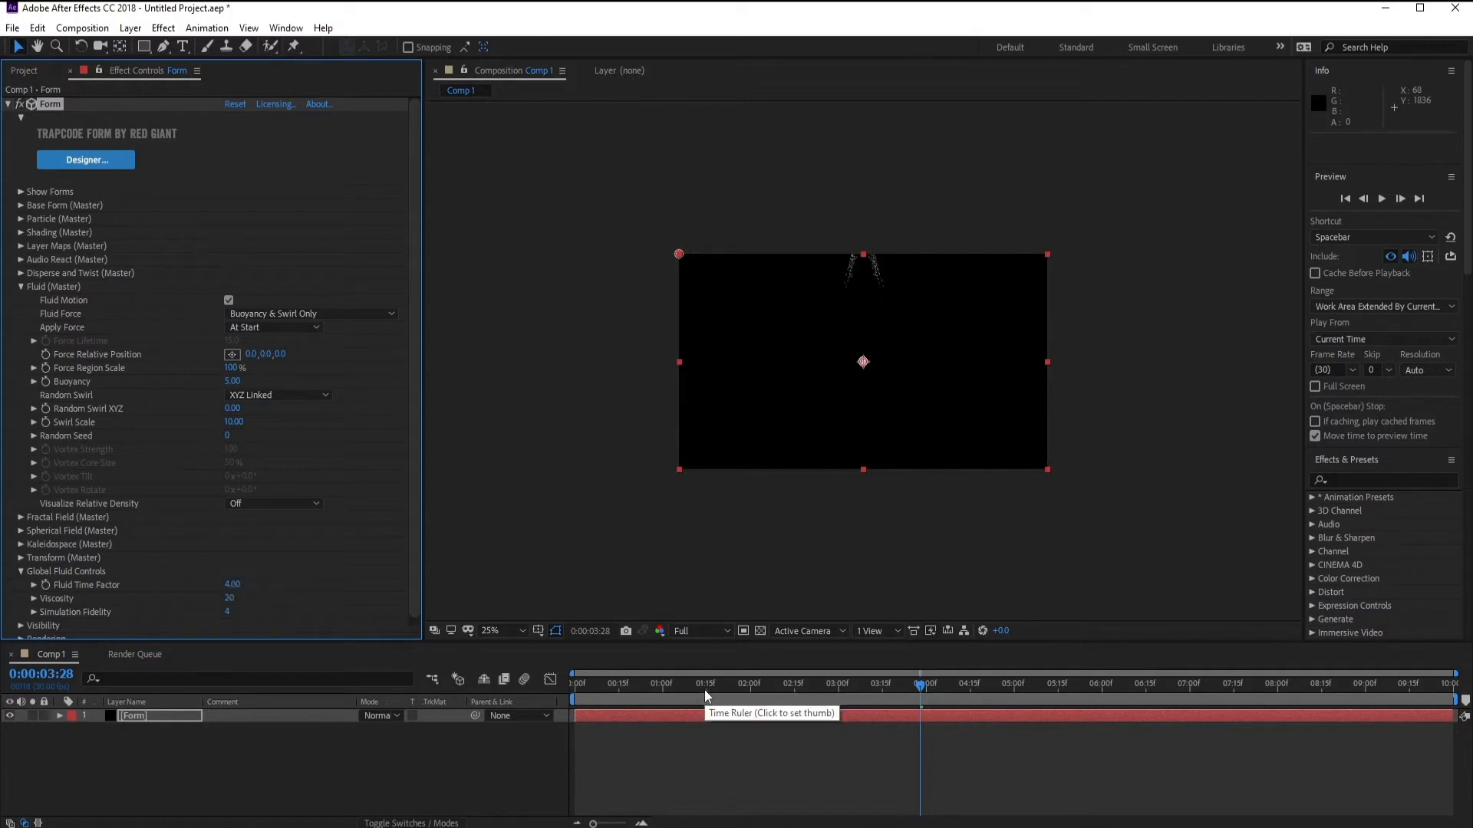
# - Keyframe Fluid Time Factor at its current value of 4 at 0:00:01:14, and set it to 1 at 0:00:02:15
pyautogui.click(704, 688)
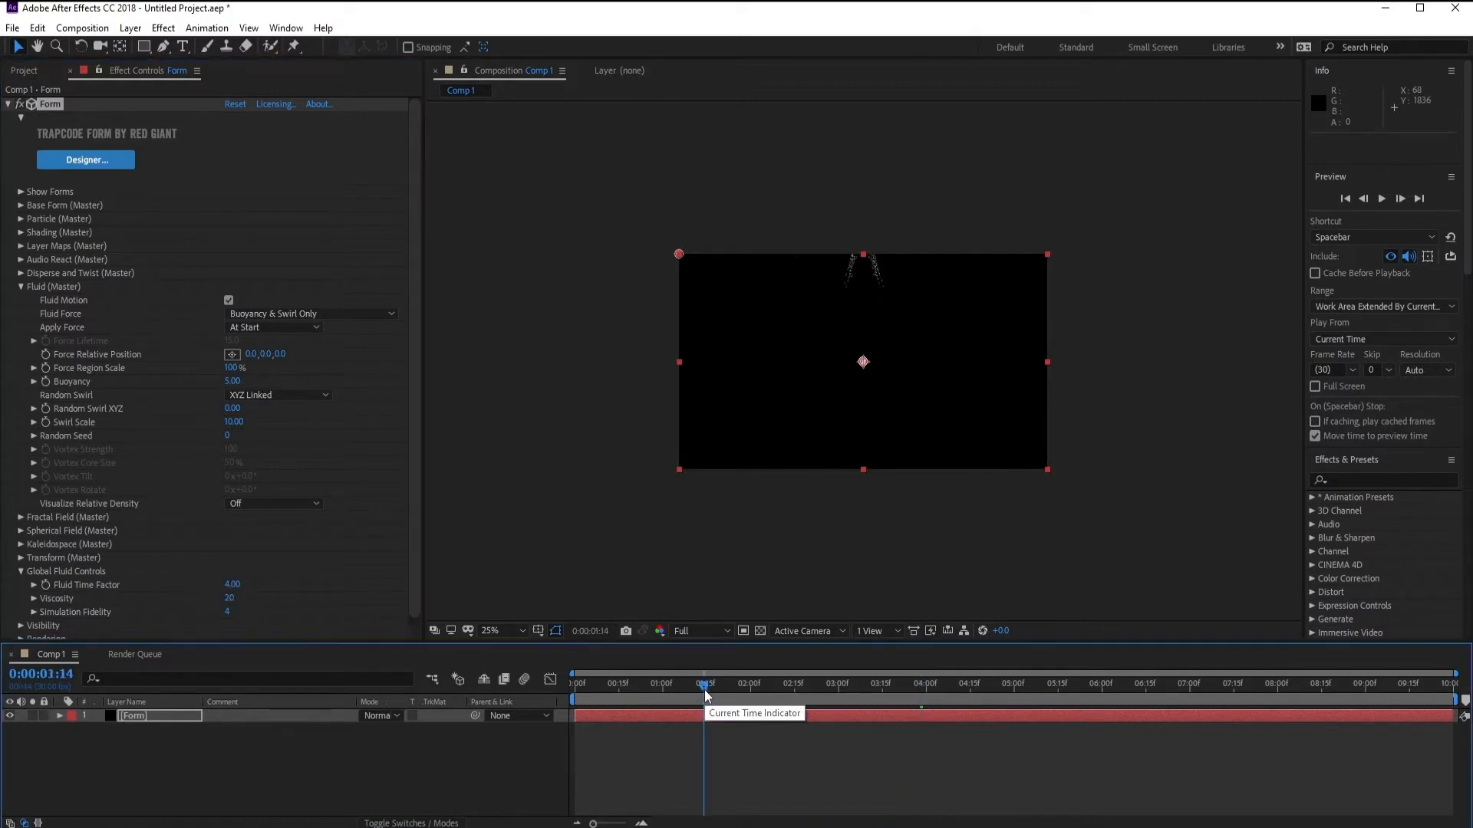
pyautogui.click(46, 585)
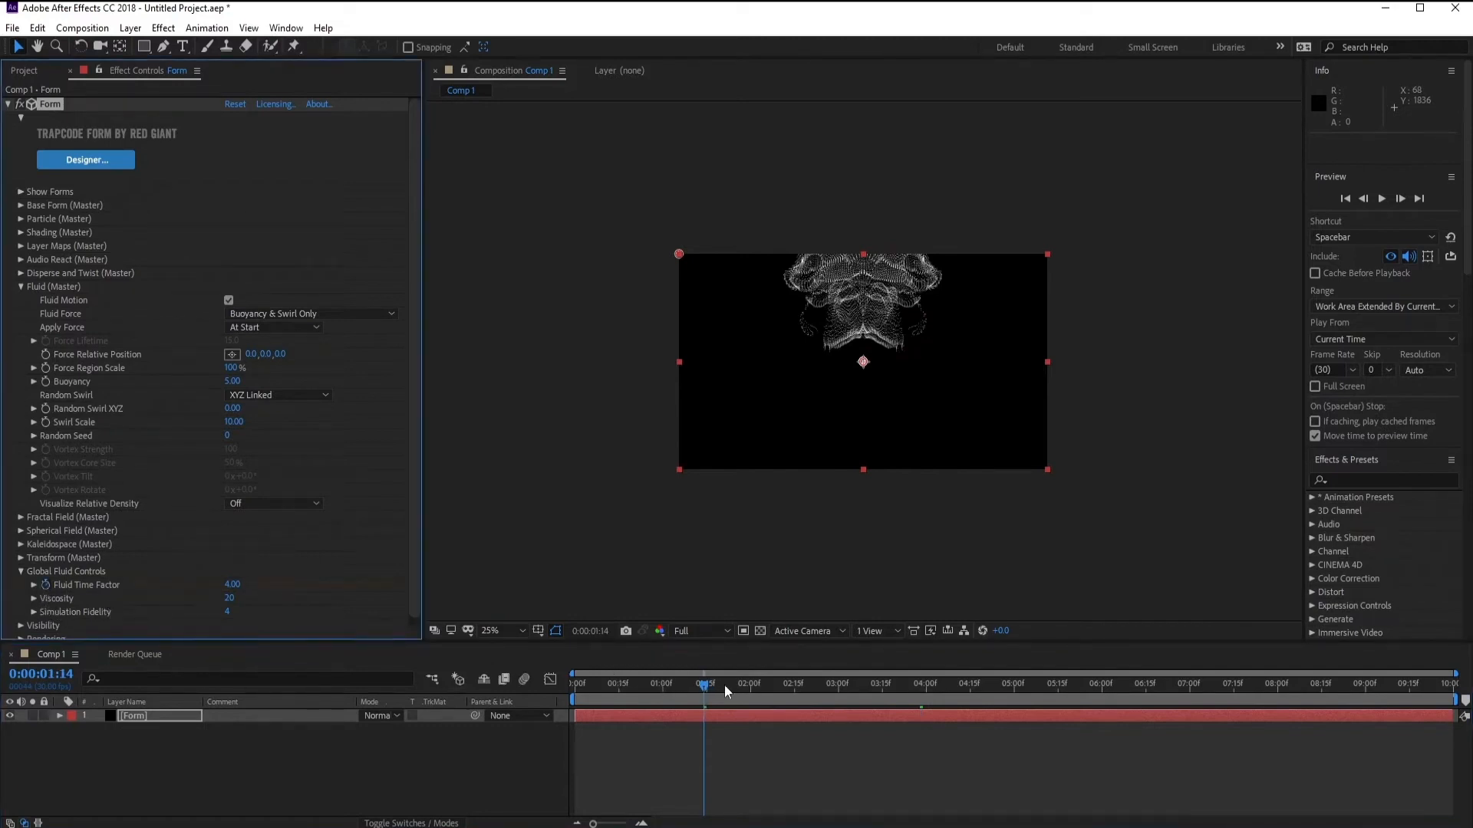
pyautogui.click(794, 690)
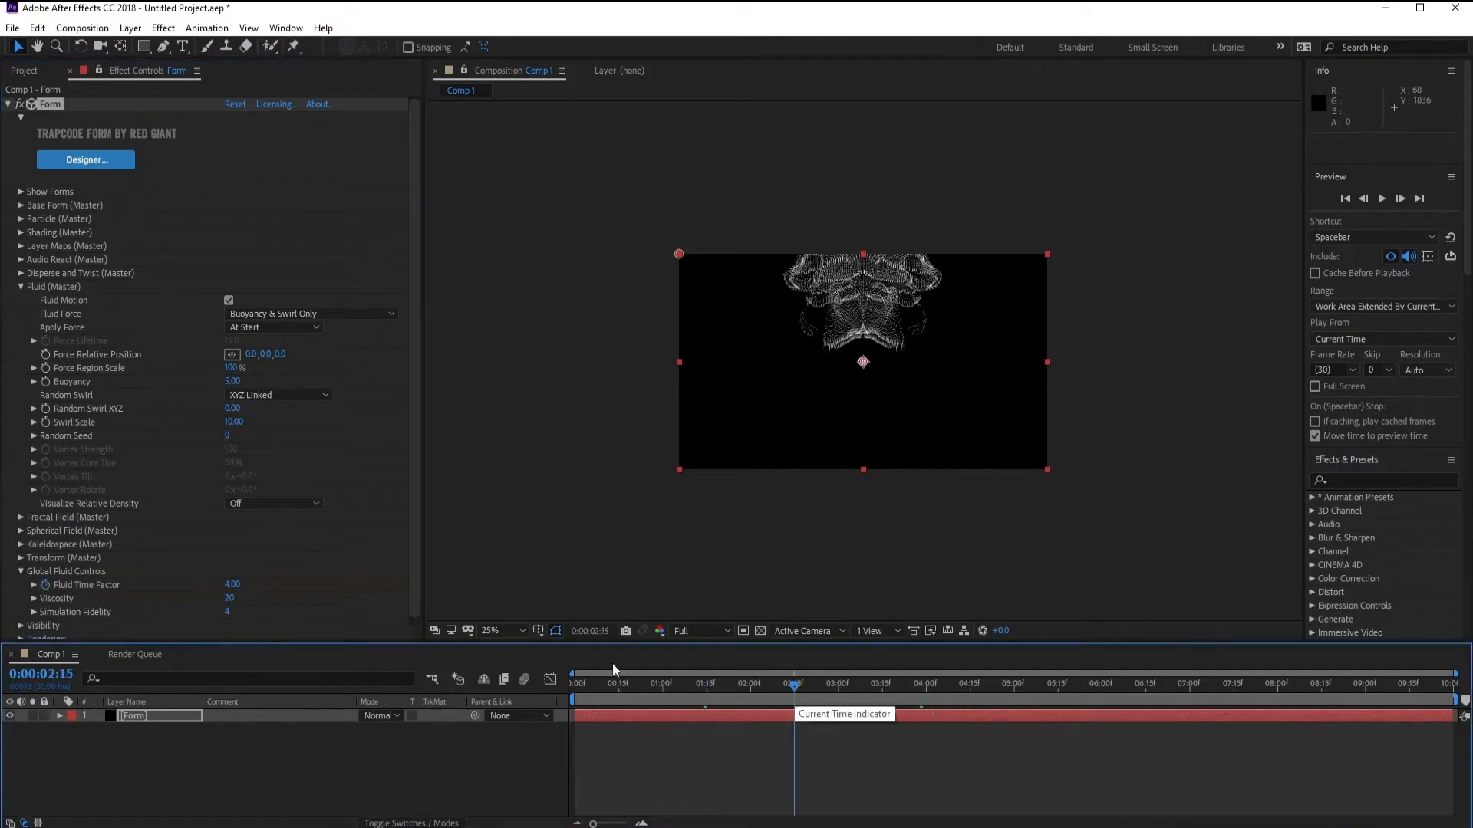
pyautogui.click(231, 584)
pyautogui.write('1')
# - Set the Simulation Fidelity in the Global Fluid Controls to 10
pyautogui.click(228, 612)
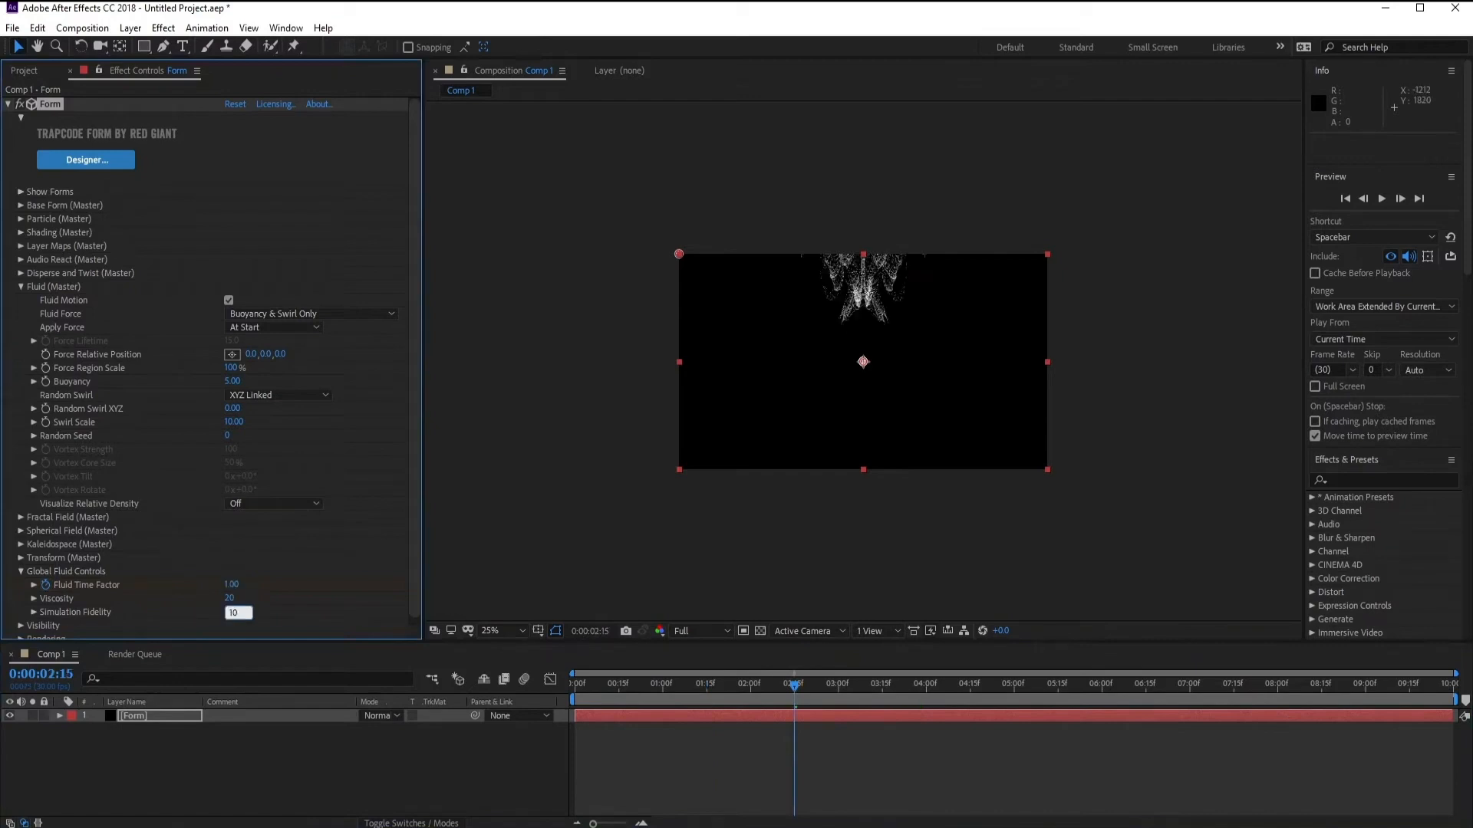
pyautogui.write('10')
pyautogui.press('Return')
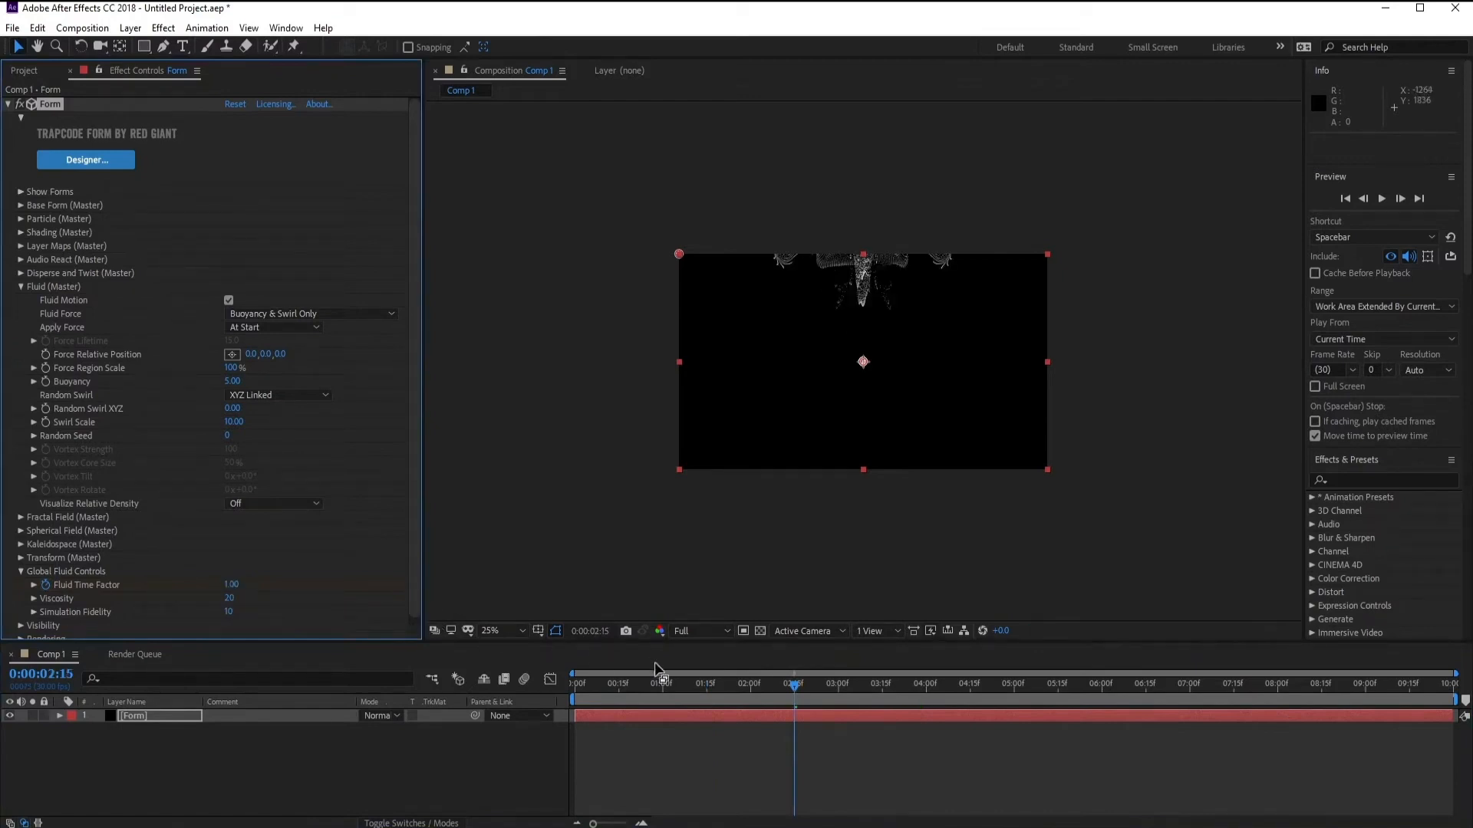
# - Move the base form downward by setting its Y position to 2100 in Base Form (Master)
pyautogui.click(21, 206)
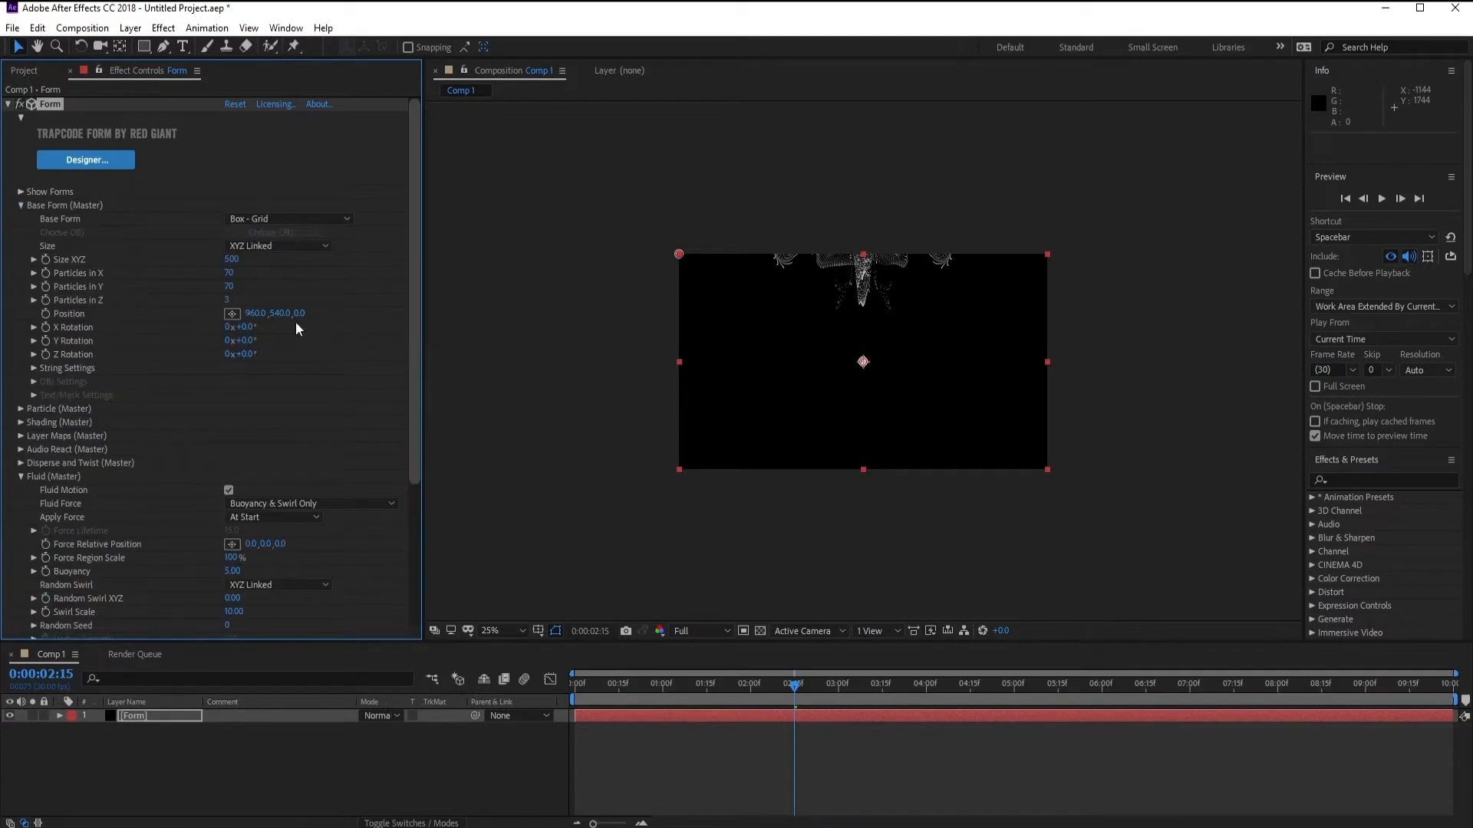
pyautogui.moveTo(278, 314); pyautogui.dragTo(706, 388)
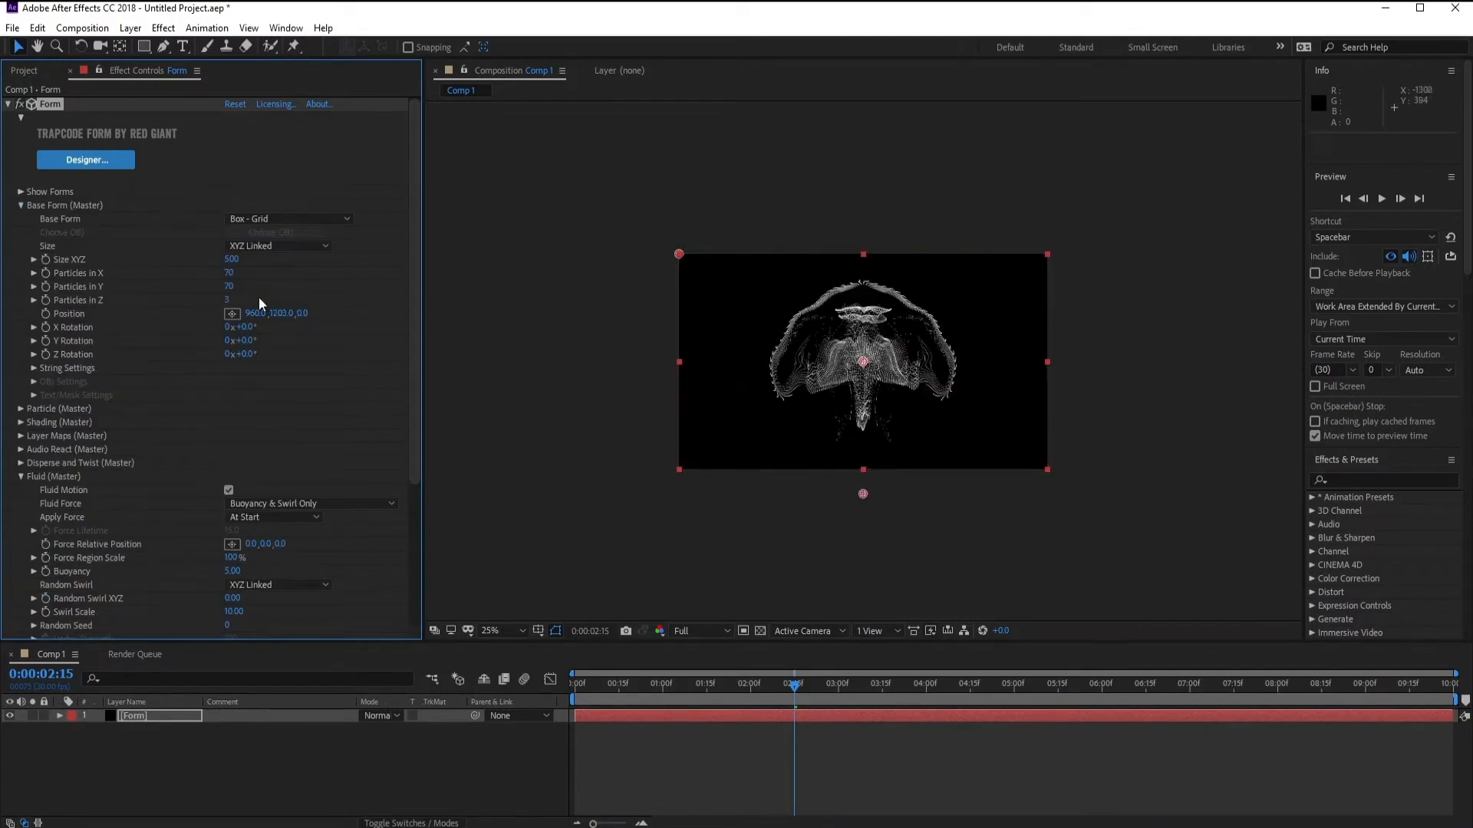
pyautogui.moveTo(277, 314); pyautogui.dragTo(345, 339)
pyautogui.click(277, 314)
pyautogui.write('2100')
pyautogui.press('Return')
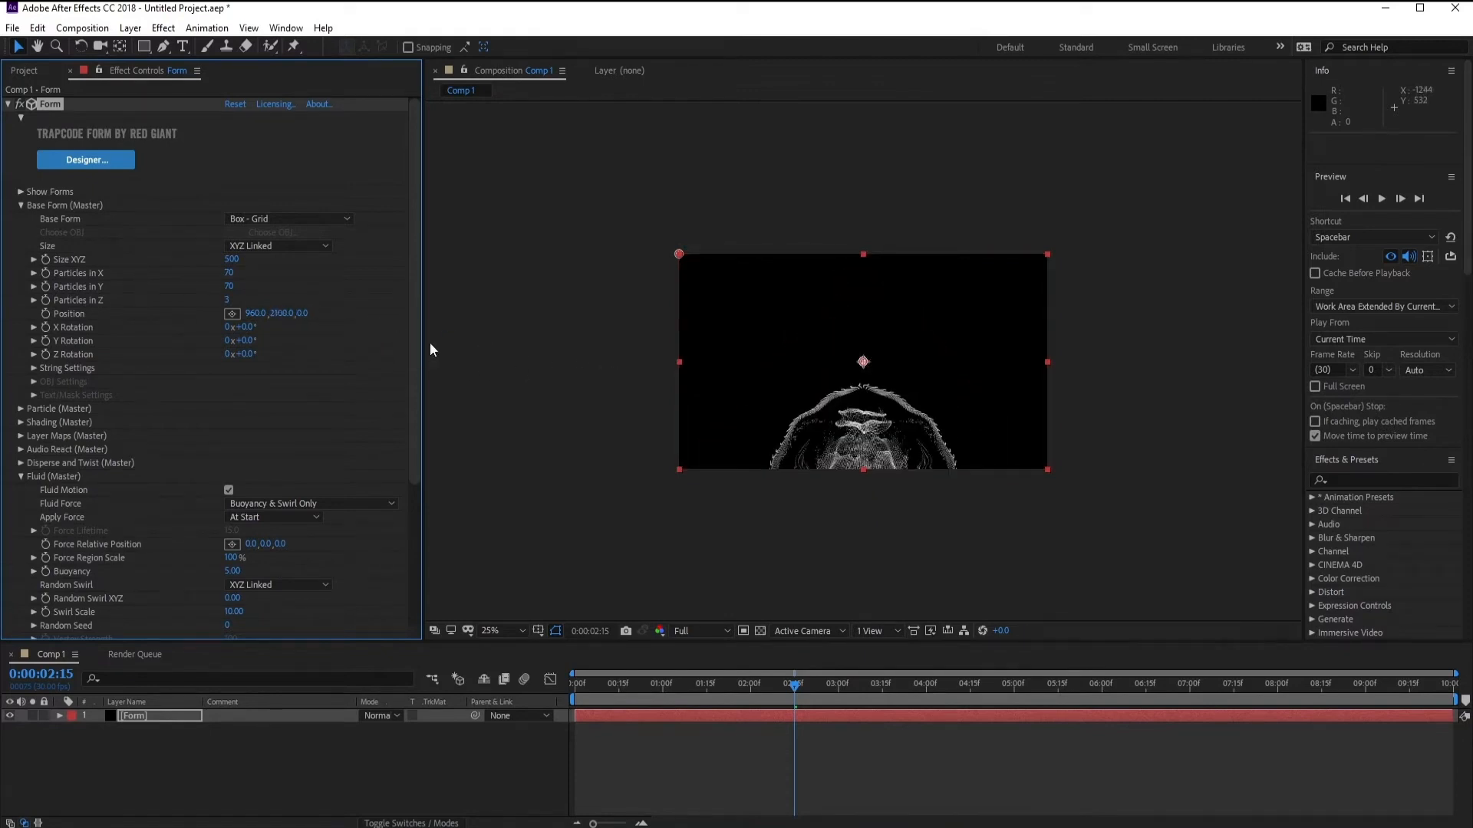
# - Play back the composition from the start and inspect the fluid motion up to the last frame
pyautogui.click(704, 752)
pyautogui.press('space')
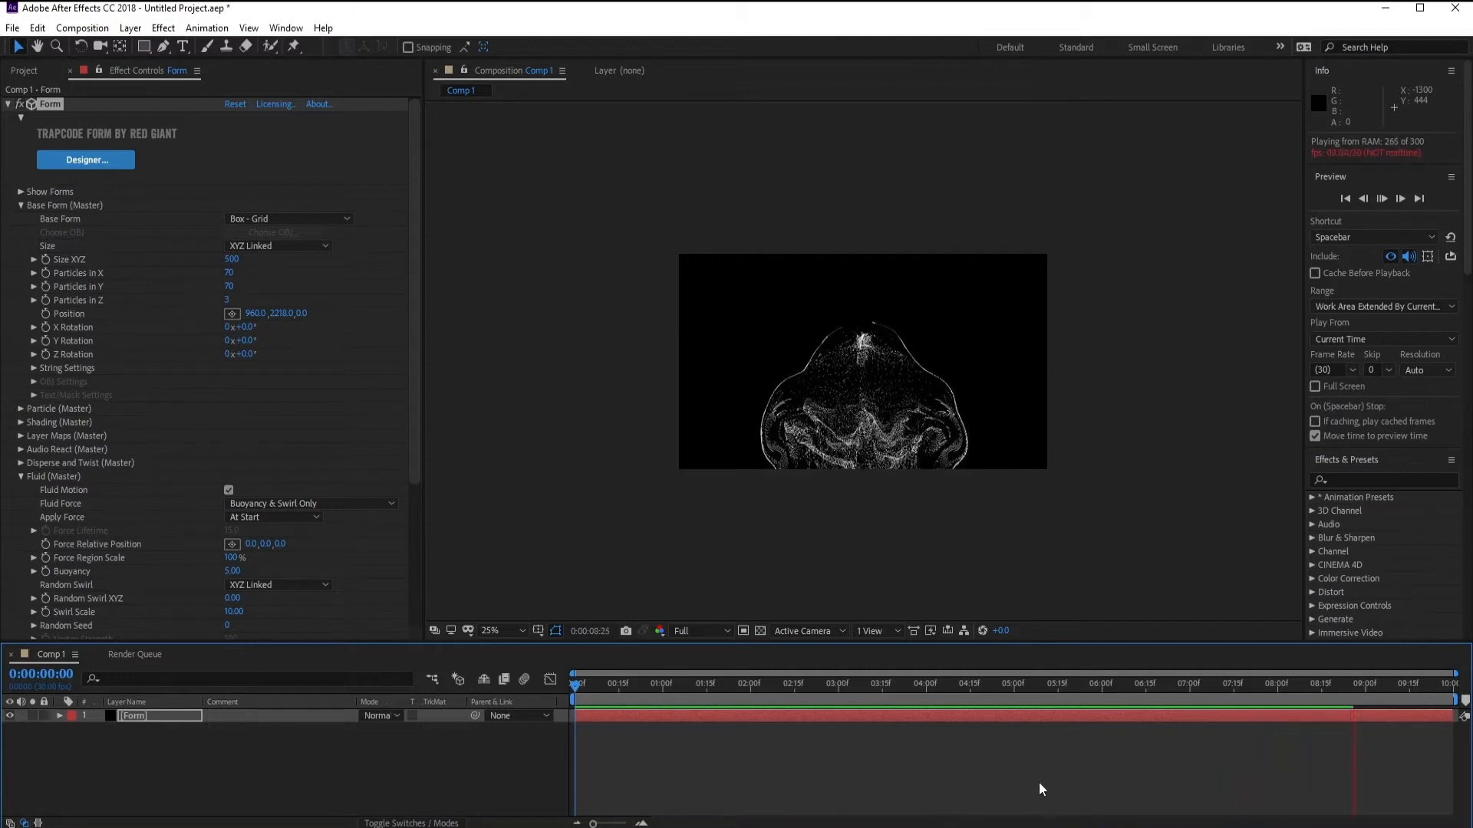
pyautogui.click(1439, 683)
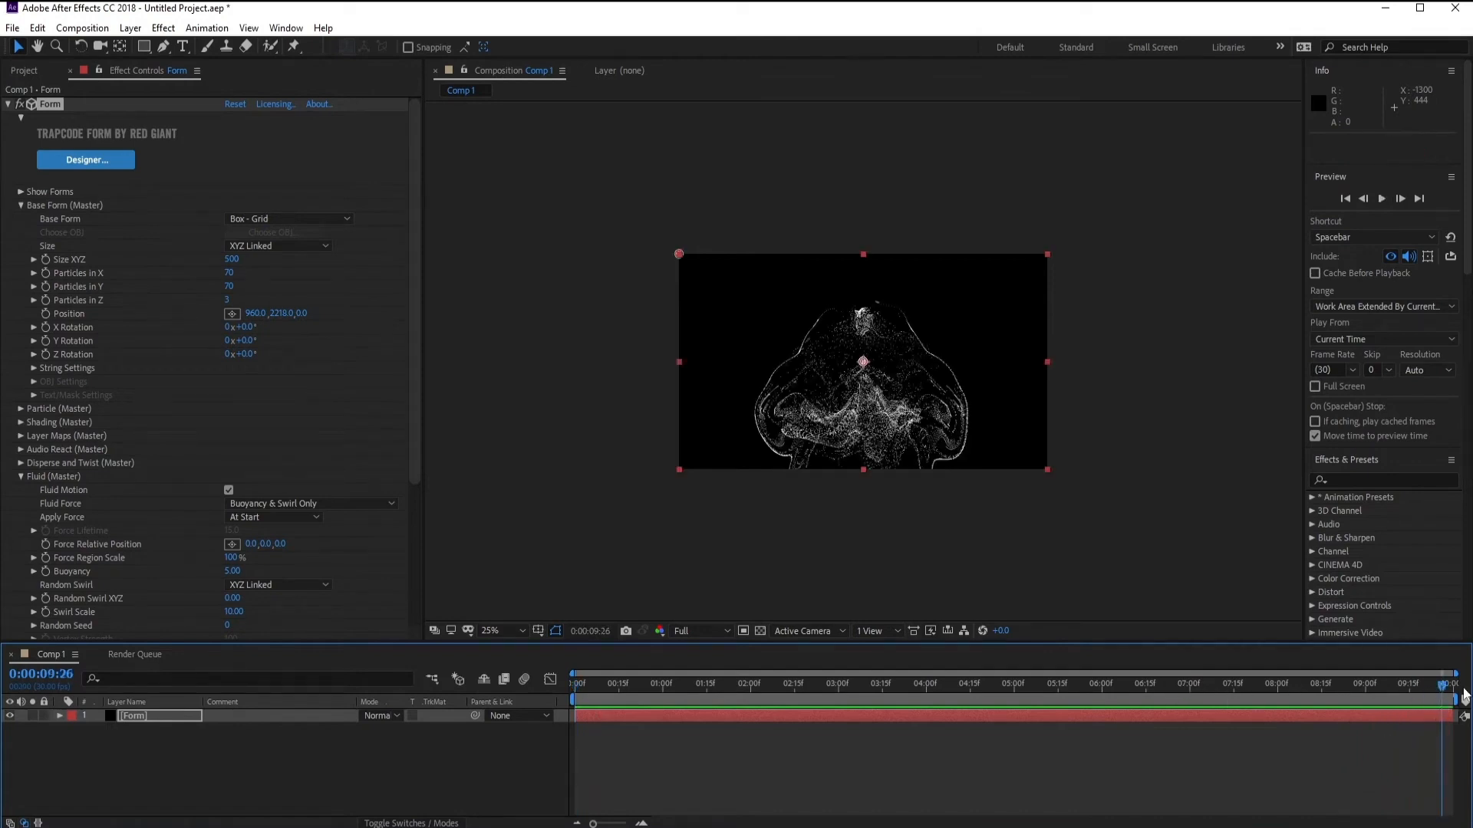
pyautogui.moveTo(1414, 688); pyautogui.dragTo(1468, 712)
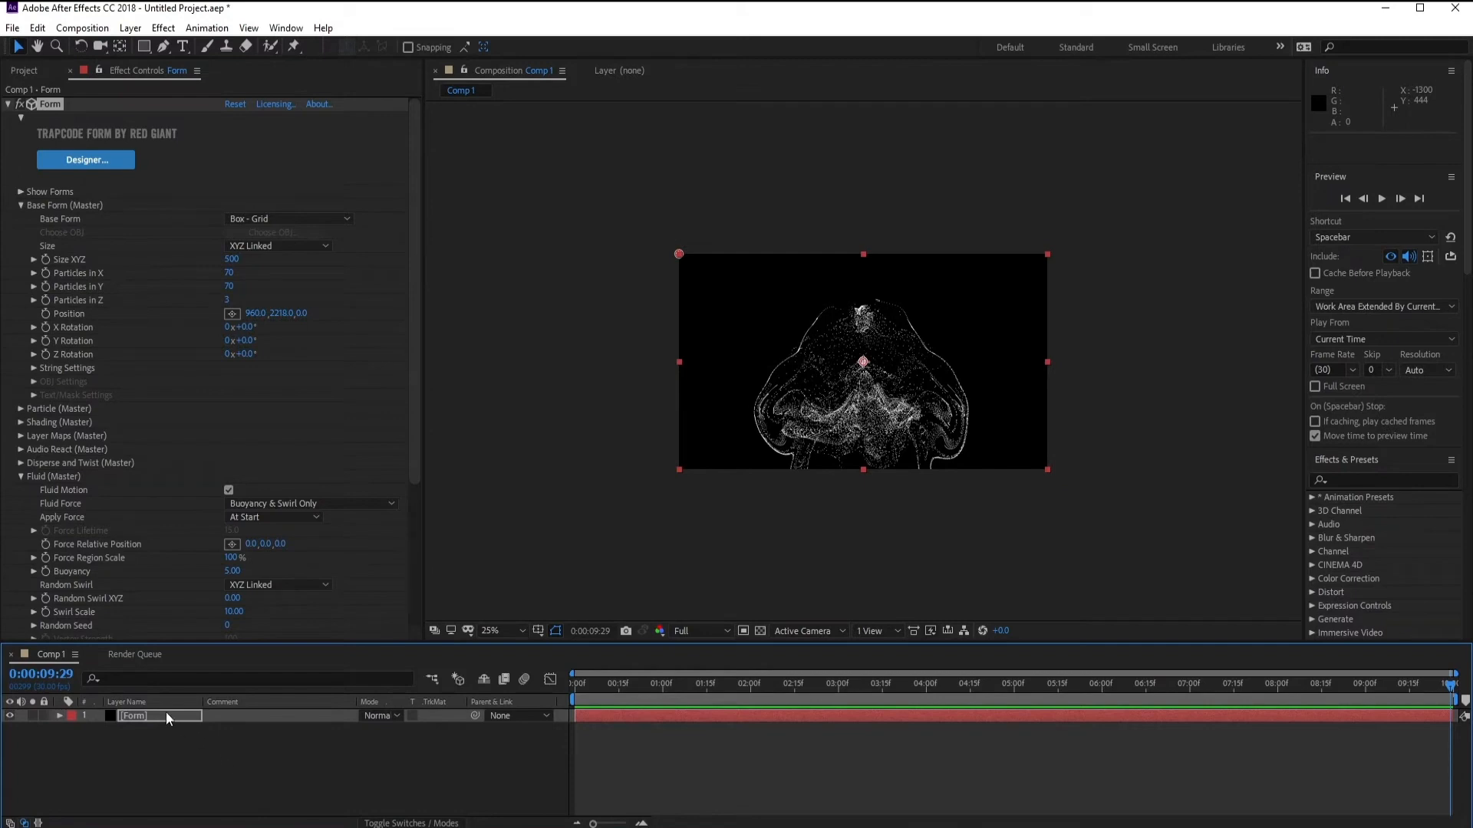
pyautogui.press('Return')
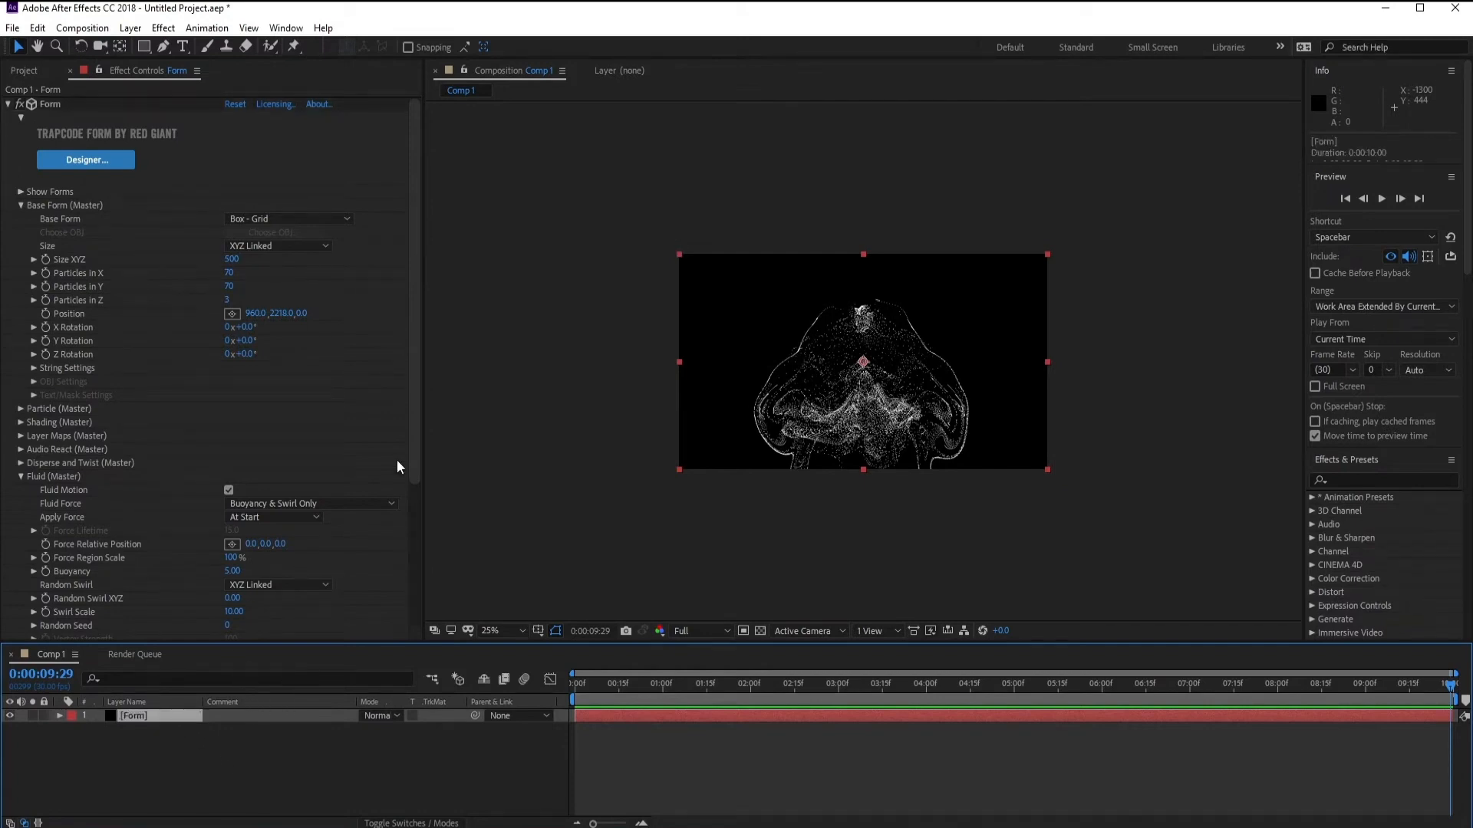
# - At 0:00:07:04, set the Form effect's Random Swirl XYZ to 2 and its Random Seed to 2
pyautogui.moveTo(416, 419); pyautogui.dragTo(414, 449)
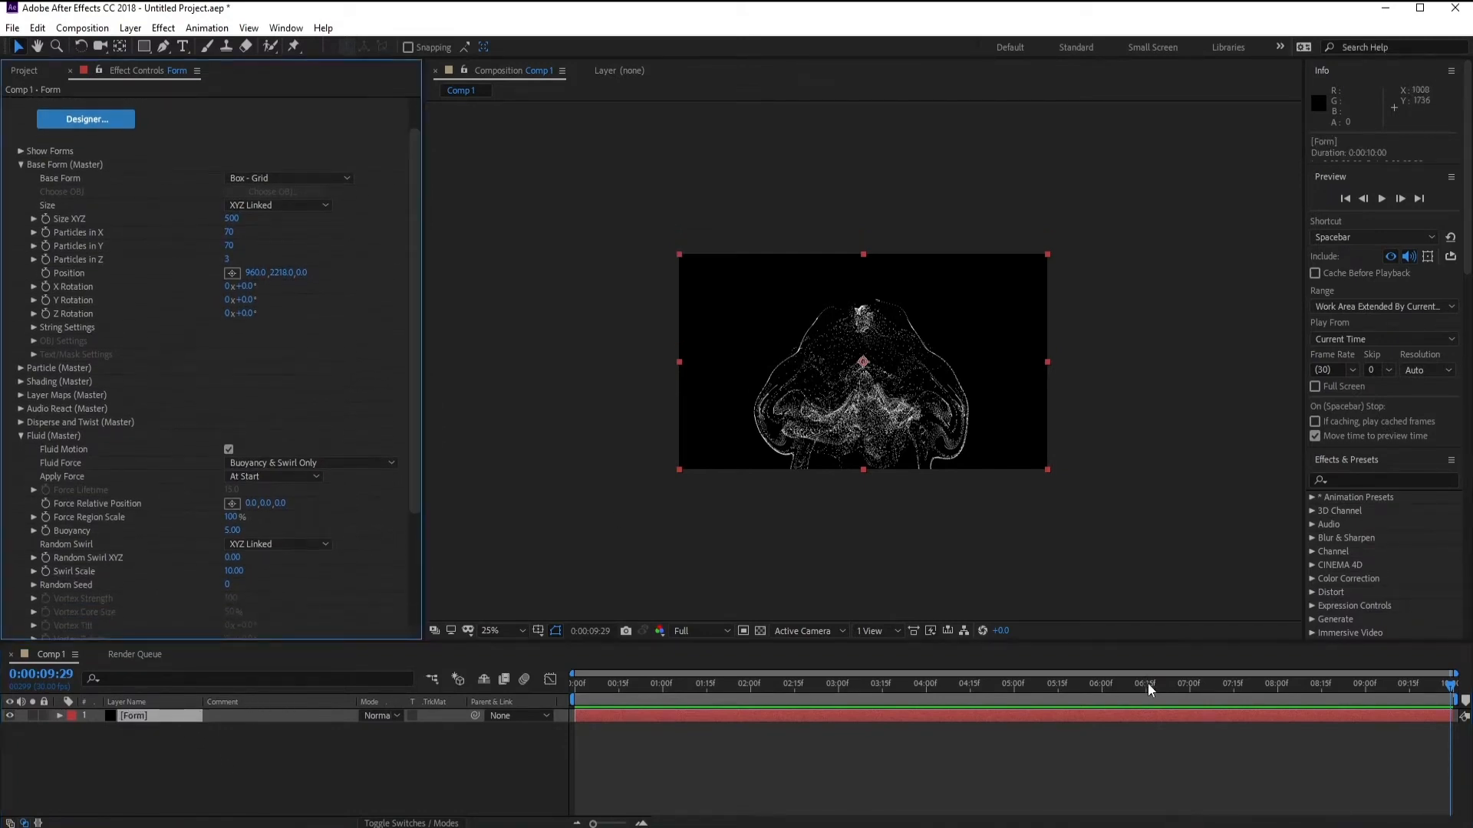
pyautogui.moveTo(1147, 684); pyautogui.dragTo(1201, 680)
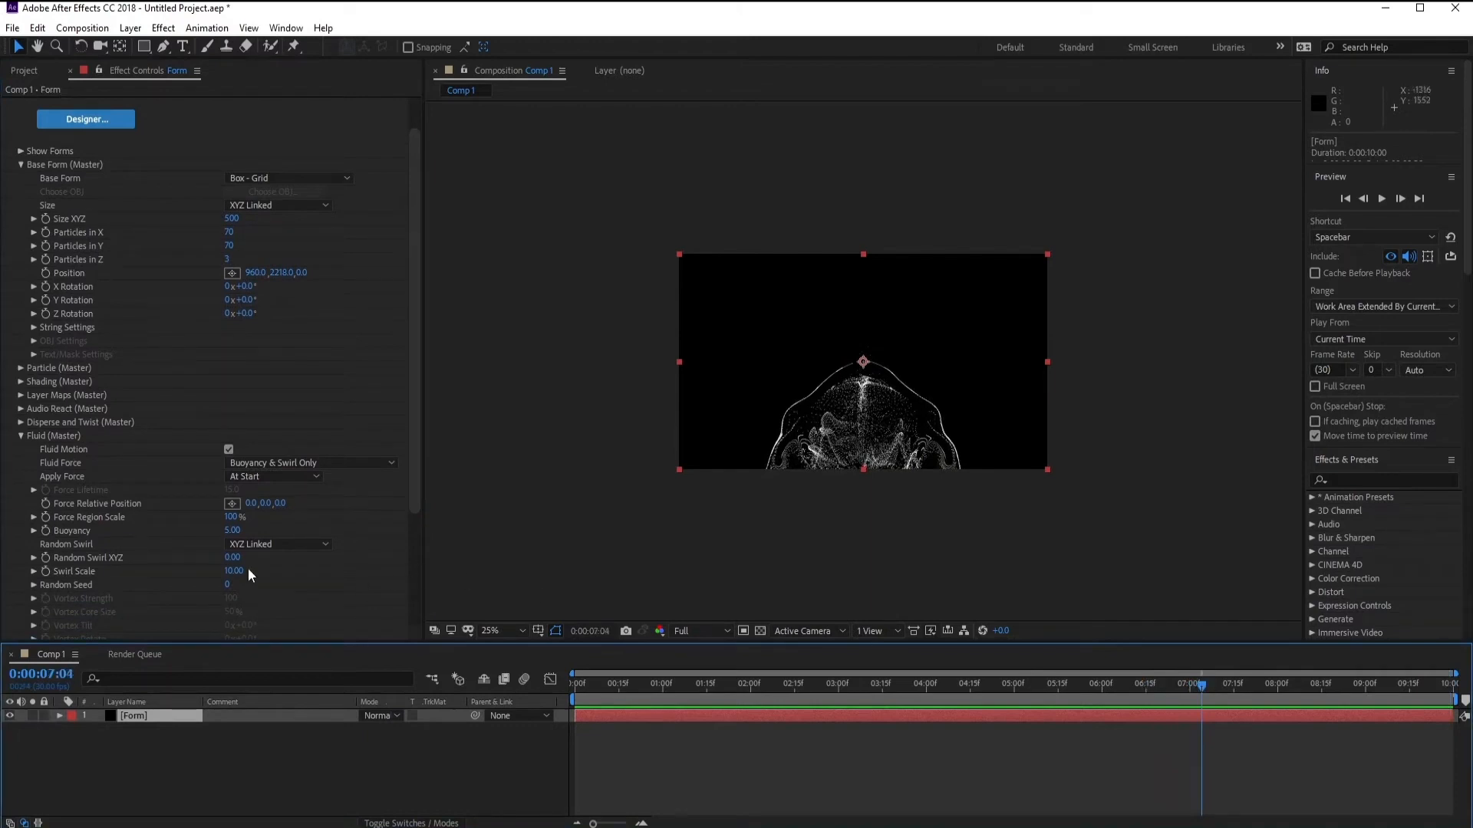
pyautogui.moveTo(229, 559); pyautogui.dragTo(234, 557)
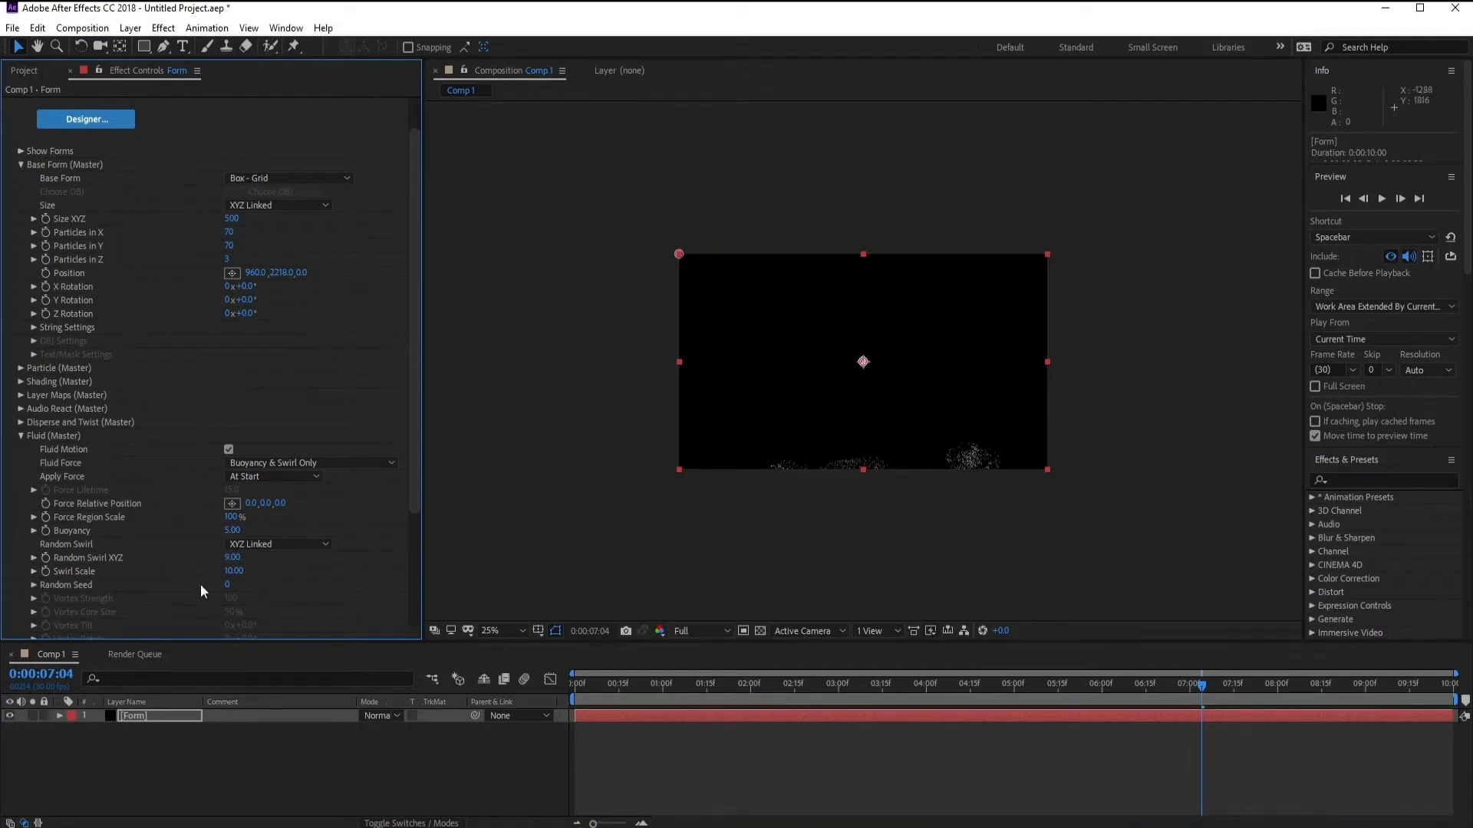
pyautogui.click(233, 559)
pyautogui.write('2')
pyautogui.press('Return')
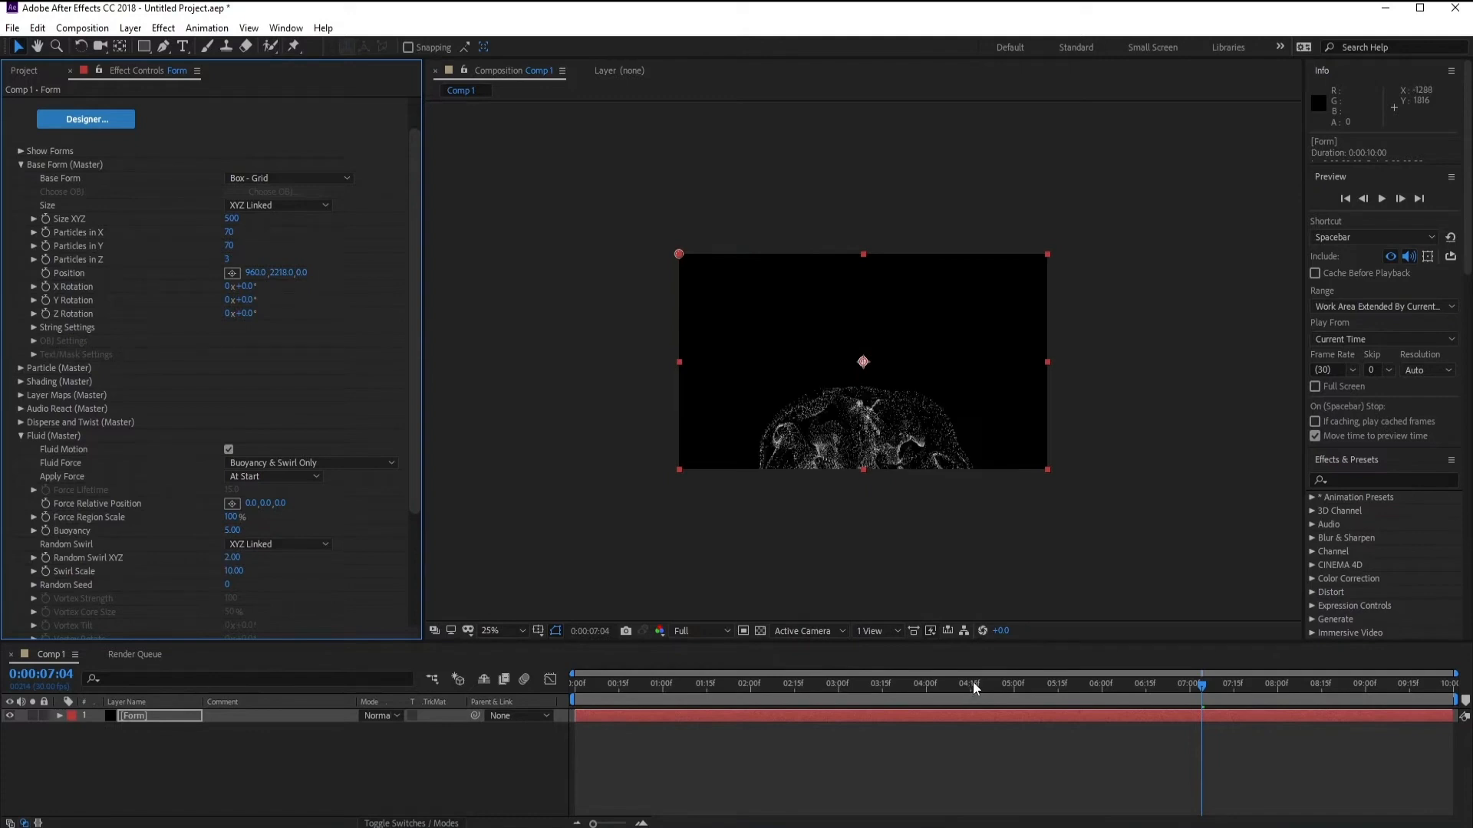
pyautogui.click(229, 585)
pyautogui.press('Return')
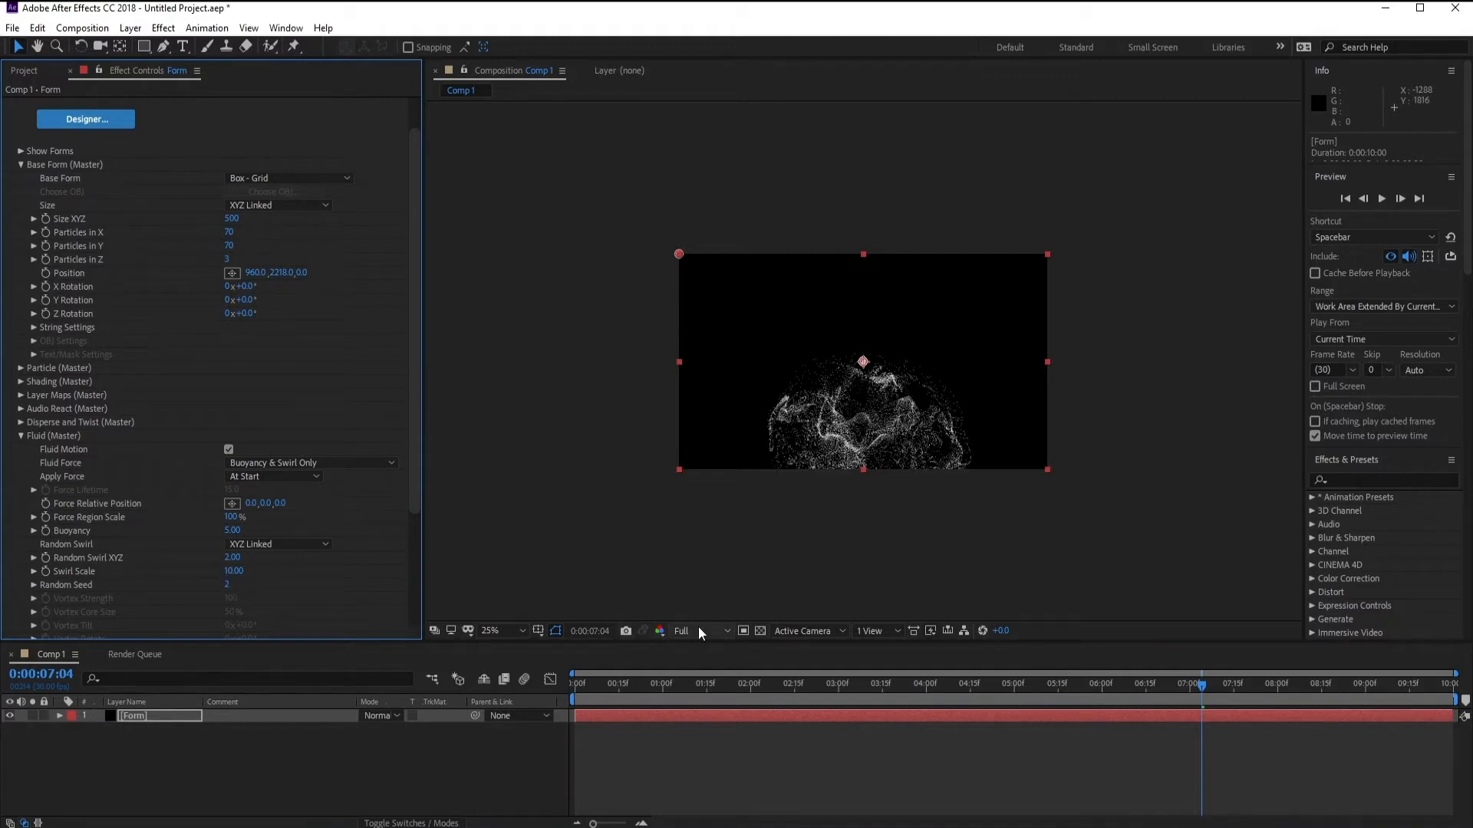
# - Lower the preview resolution to Third and play back the particle motion from 0:00:01:28
pyautogui.click(698, 631)
pyautogui.click(708, 702)
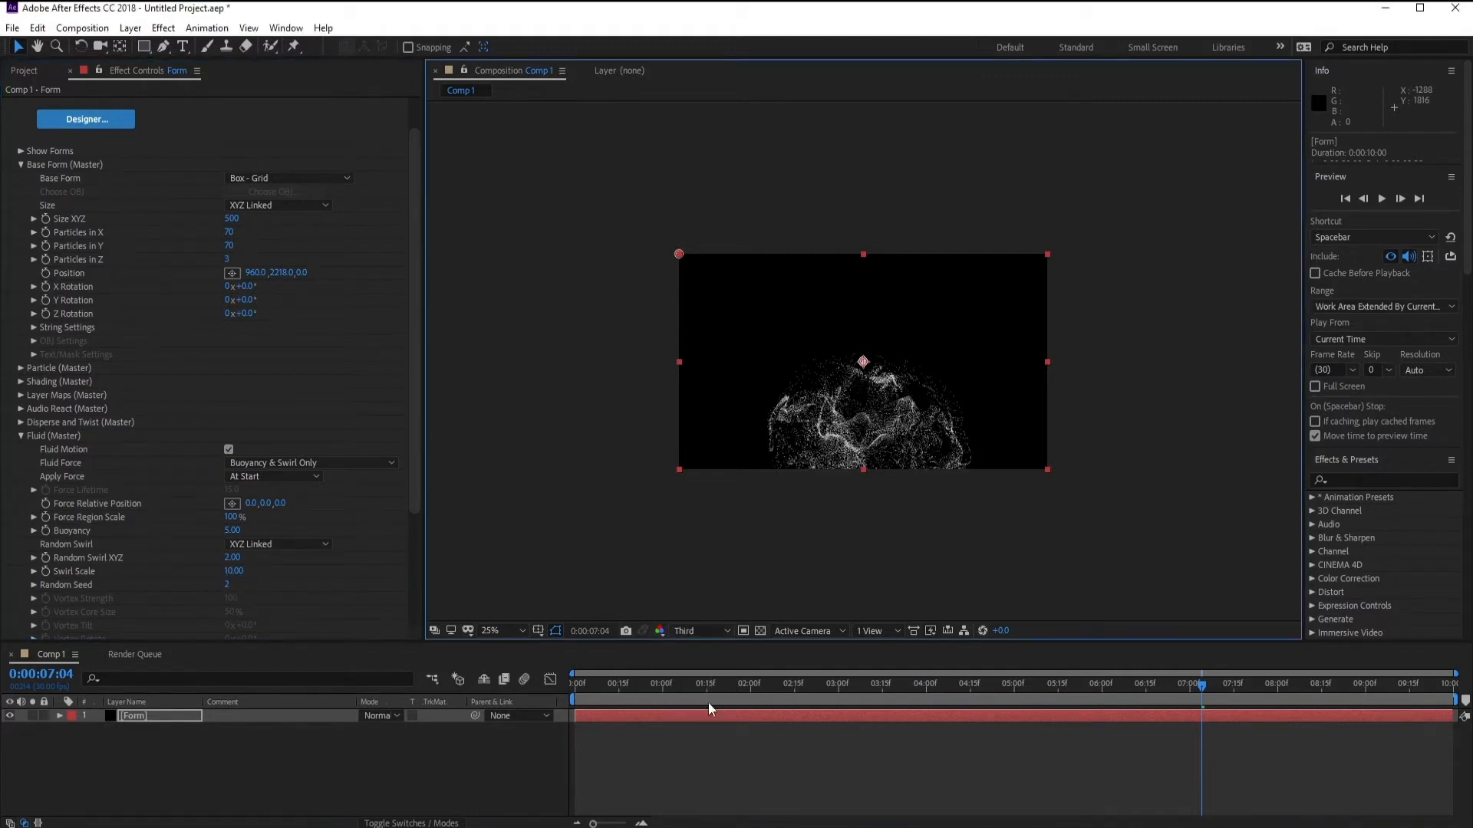
pyautogui.click(744, 683)
pyautogui.press('space')
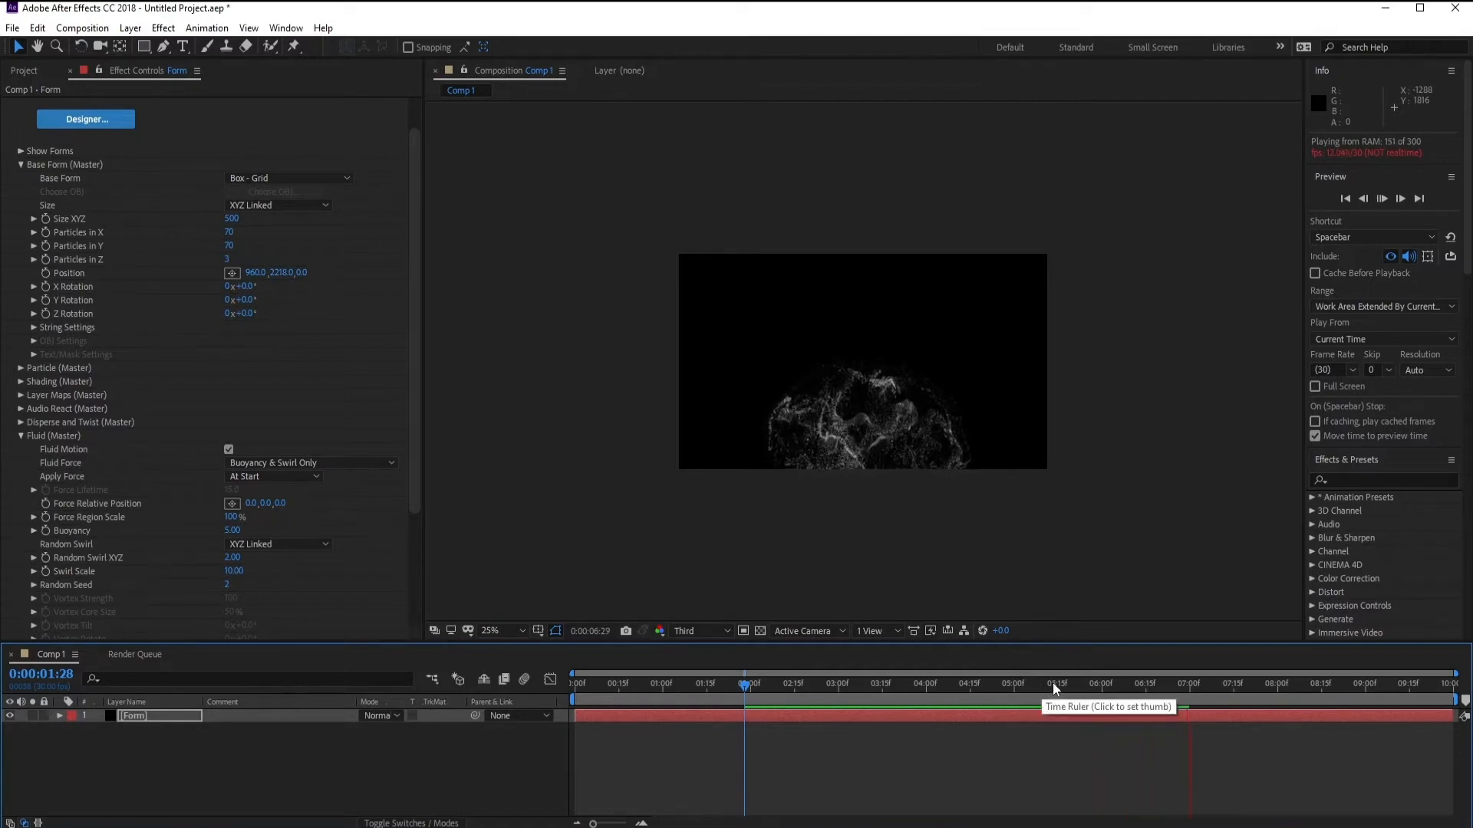
pyautogui.press('space')
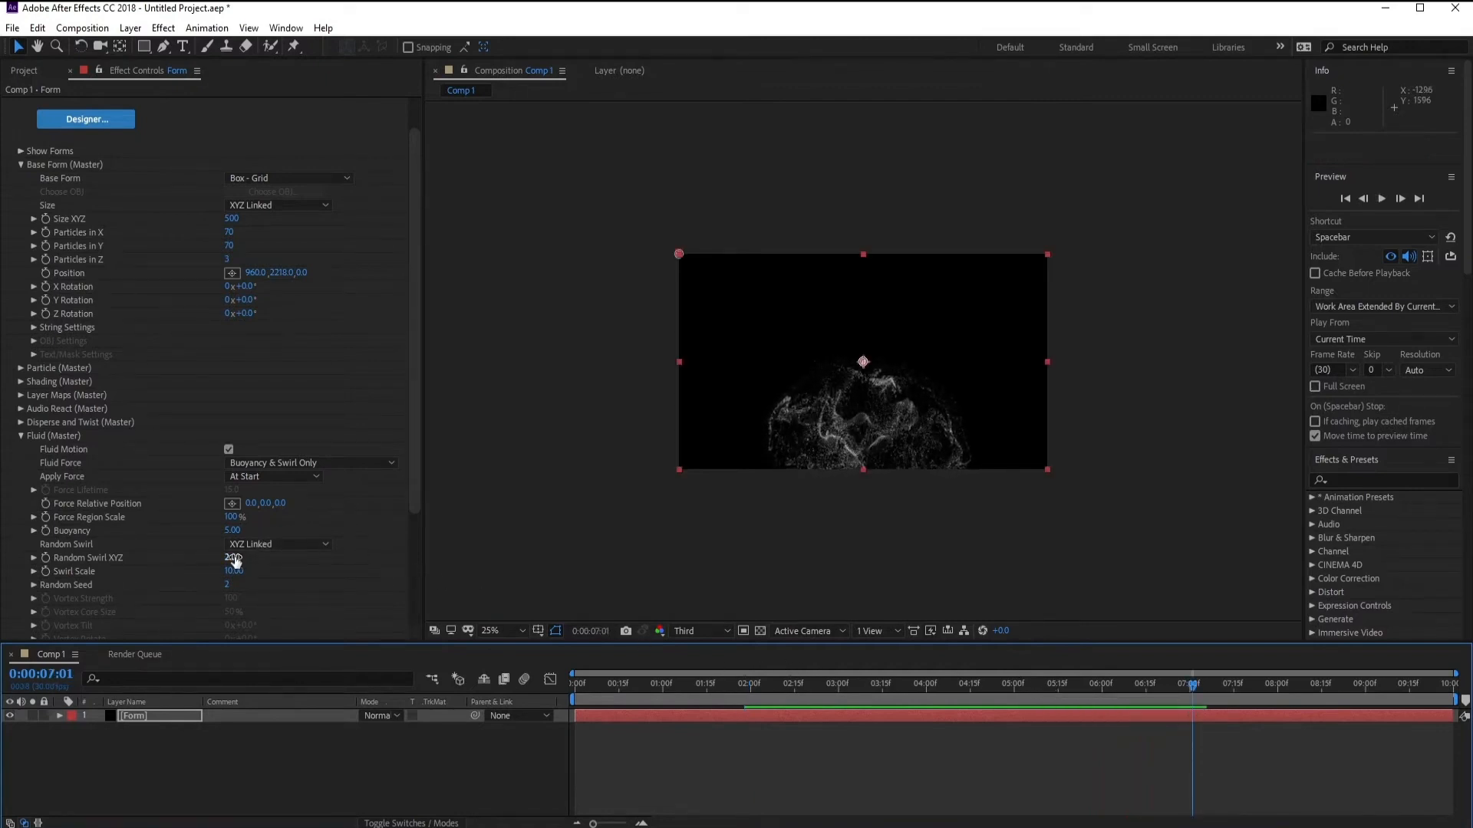
# - Reduce the Form effect's Random Swirl XYZ to 0
pyautogui.moveTo(232, 559); pyautogui.dragTo(220, 560)
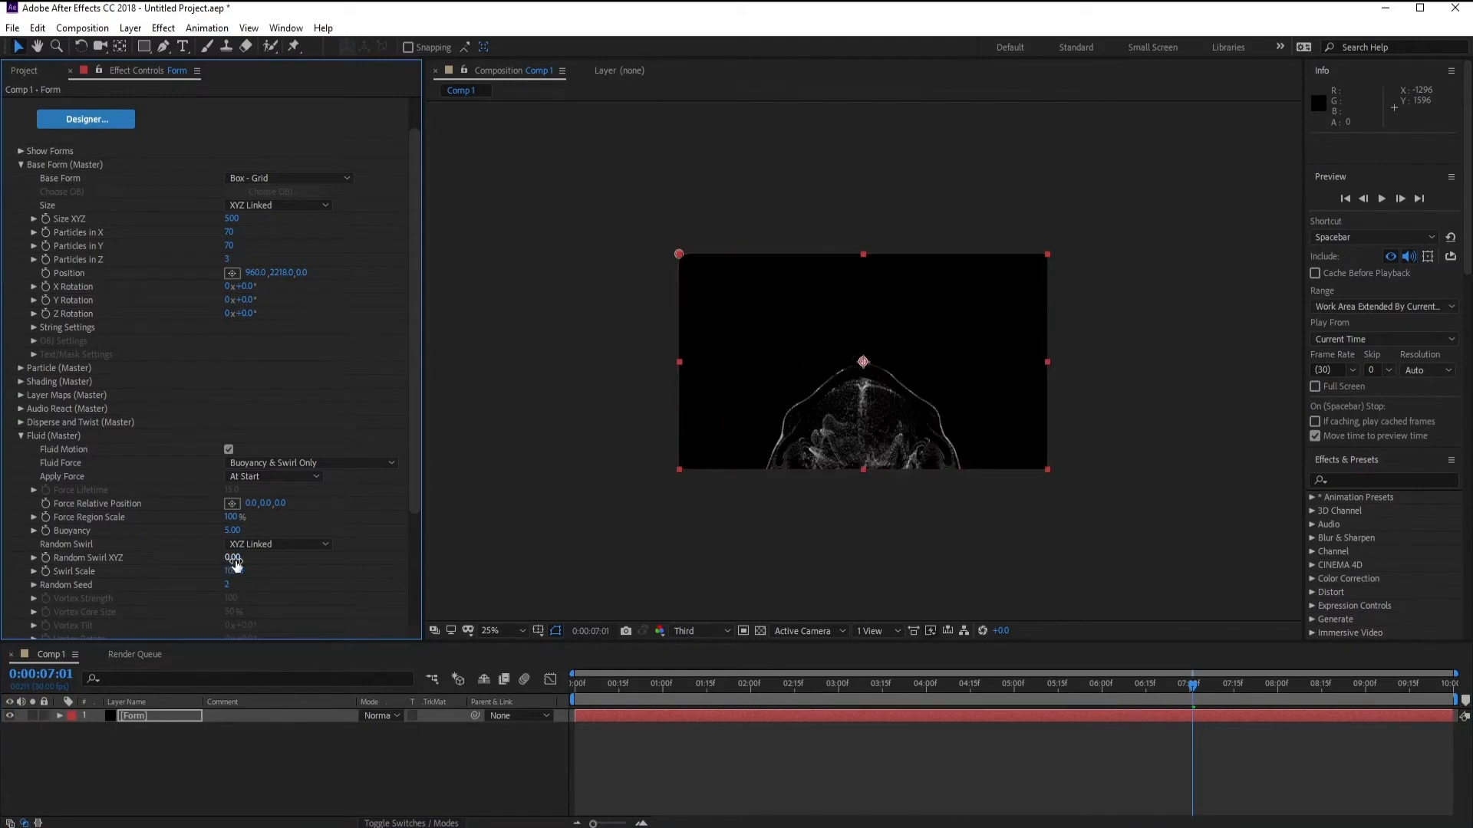
# - Set the Form effect's Random Swirl XYZ to 2
pyautogui.click(237, 558)
pyautogui.write('2')
pyautogui.press('Return')
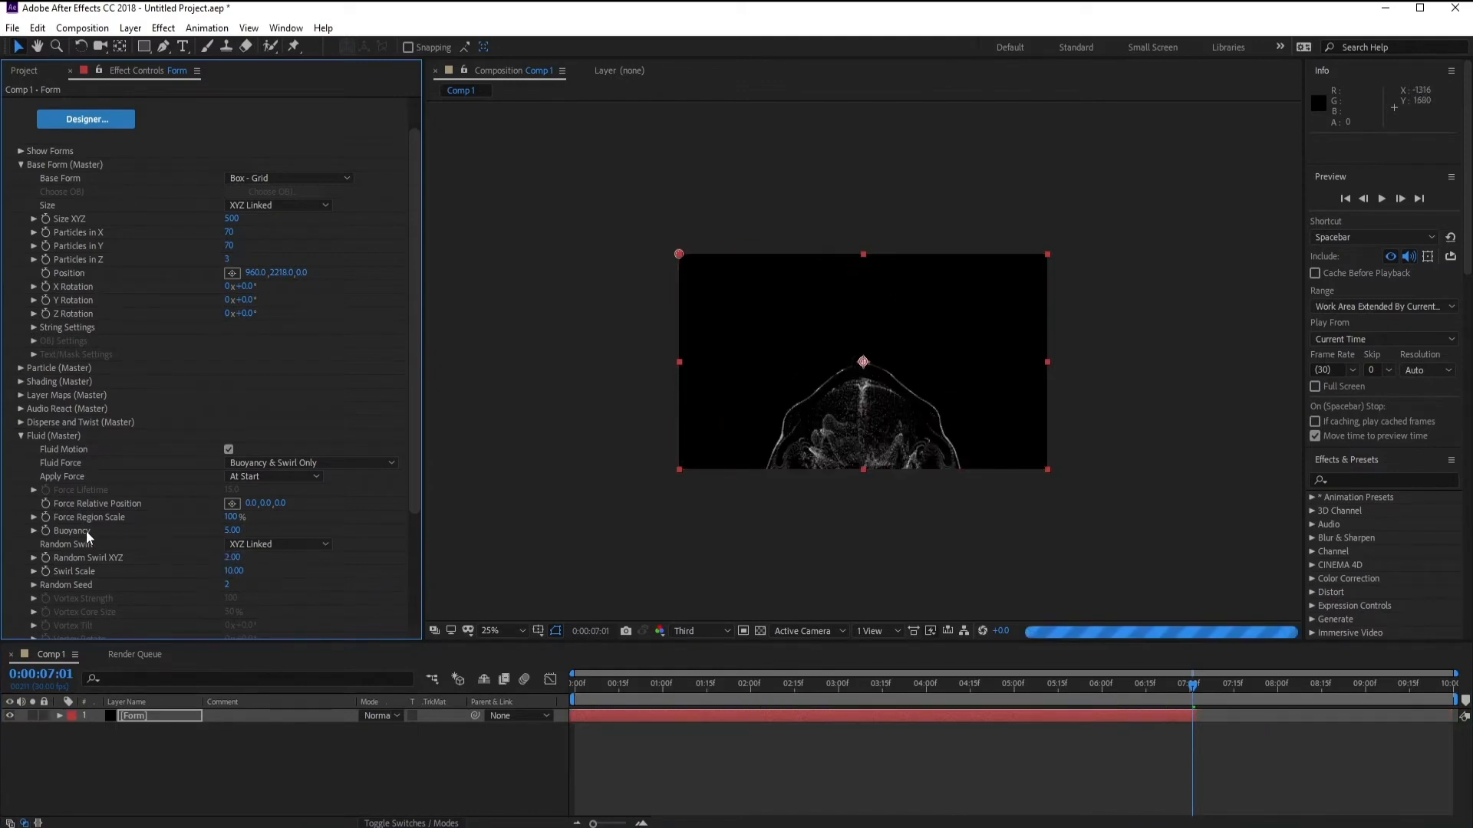
# - In the Form effect's Particle settings, set the particles' Set Color option to Over X
pyautogui.click(22, 437)
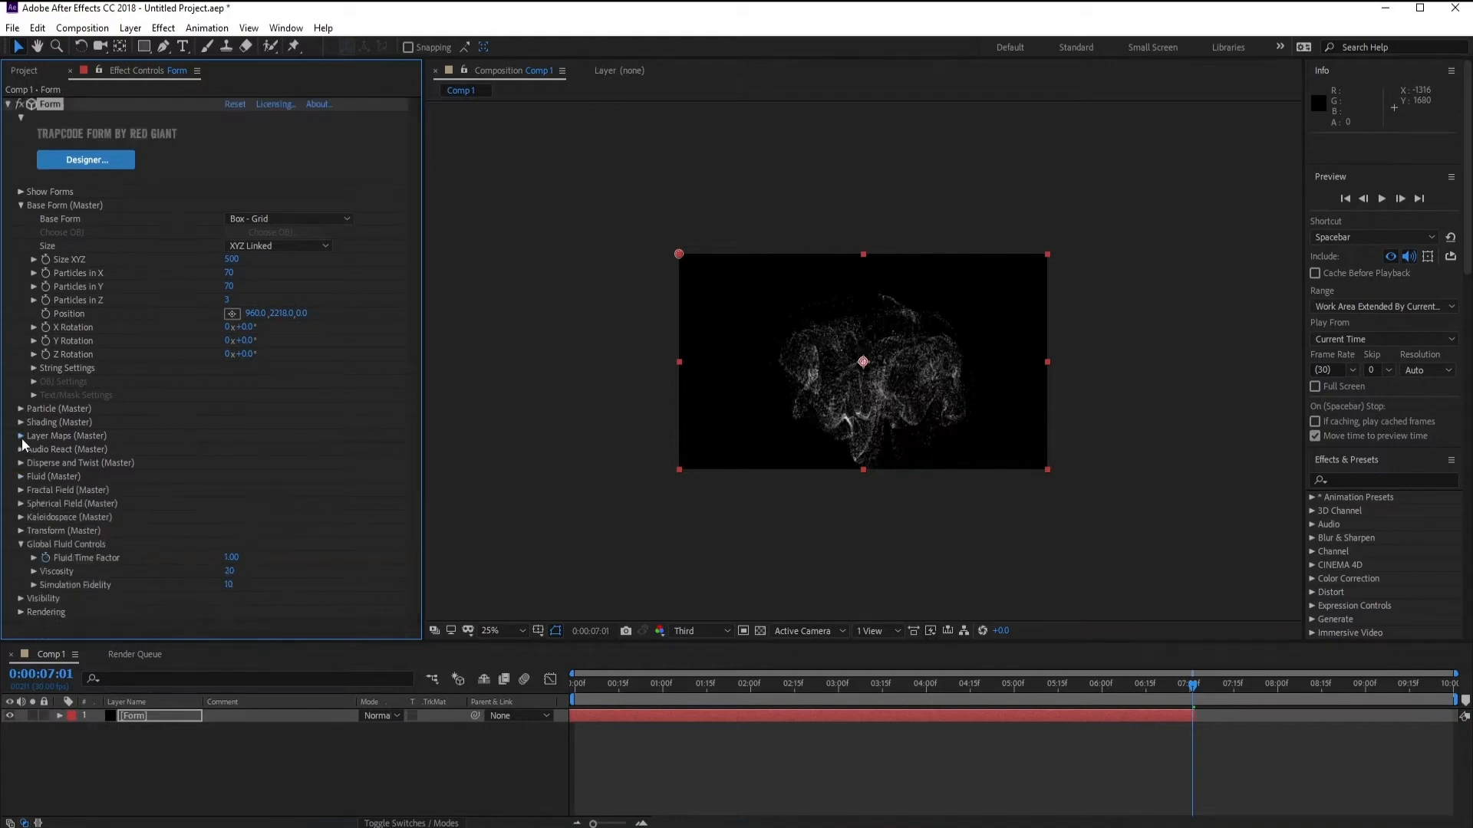
pyautogui.click(21, 205)
pyautogui.click(23, 354)
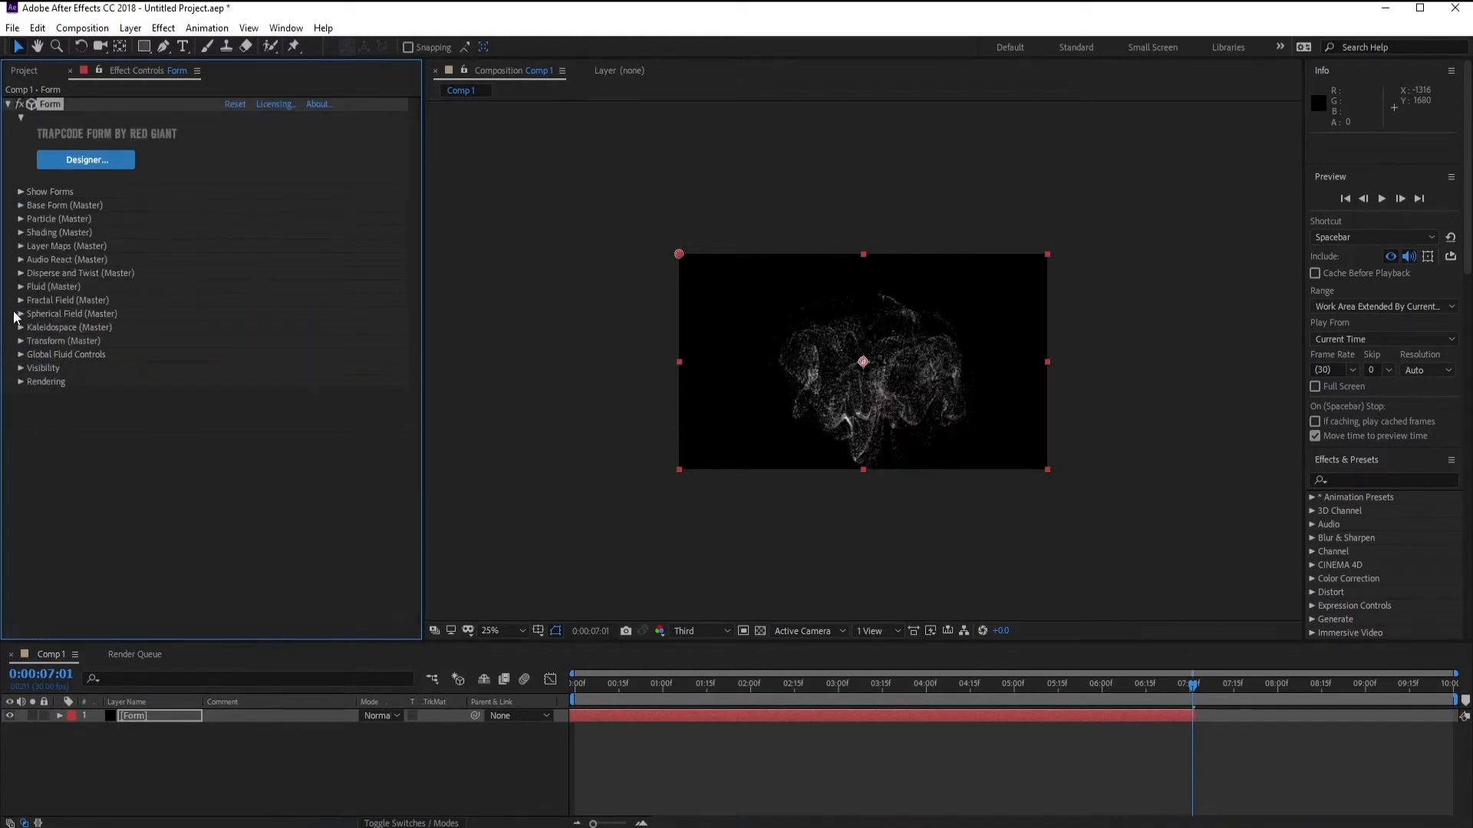
pyautogui.click(21, 220)
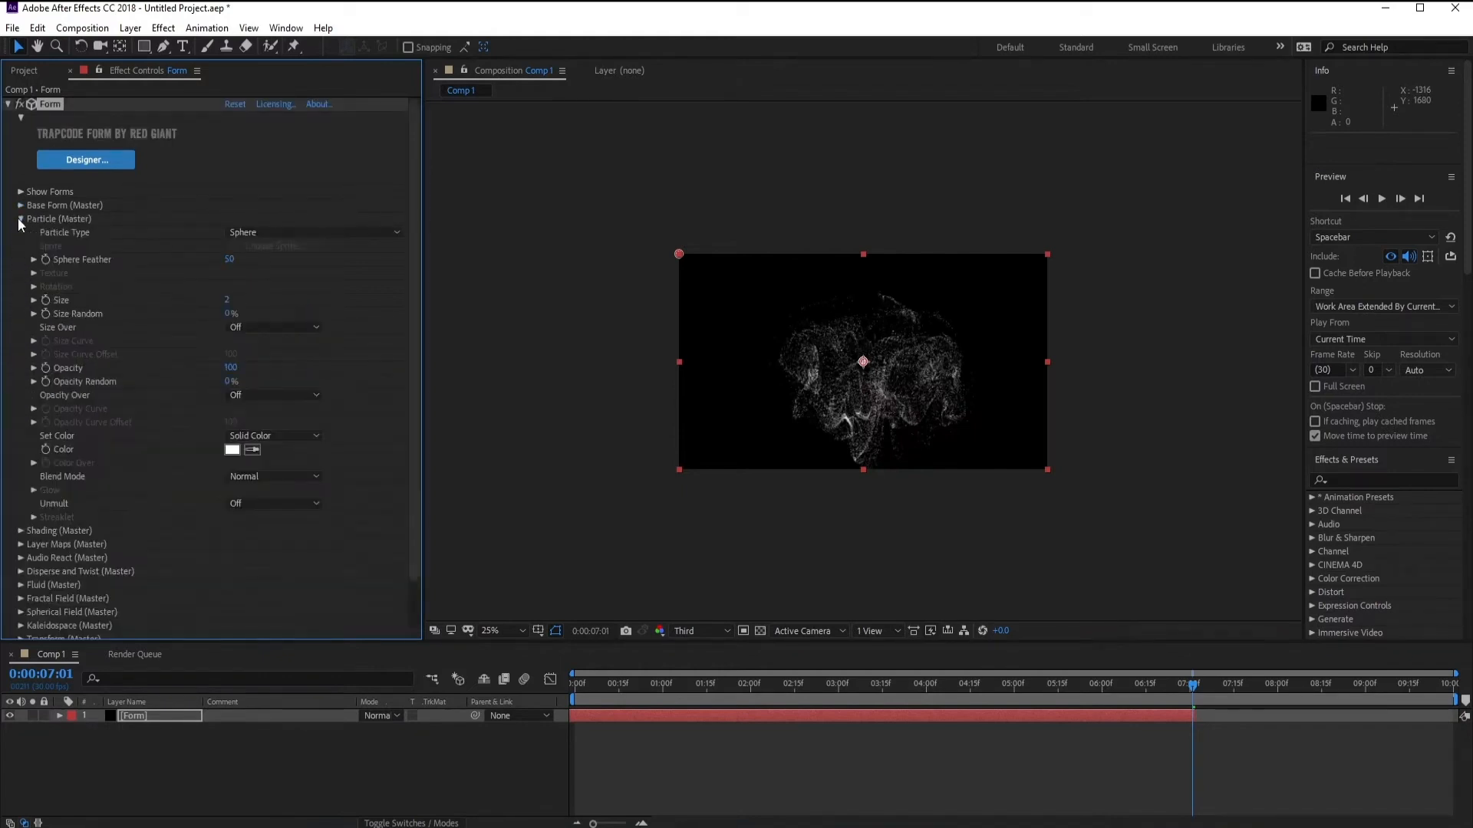
pyautogui.click(269, 434)
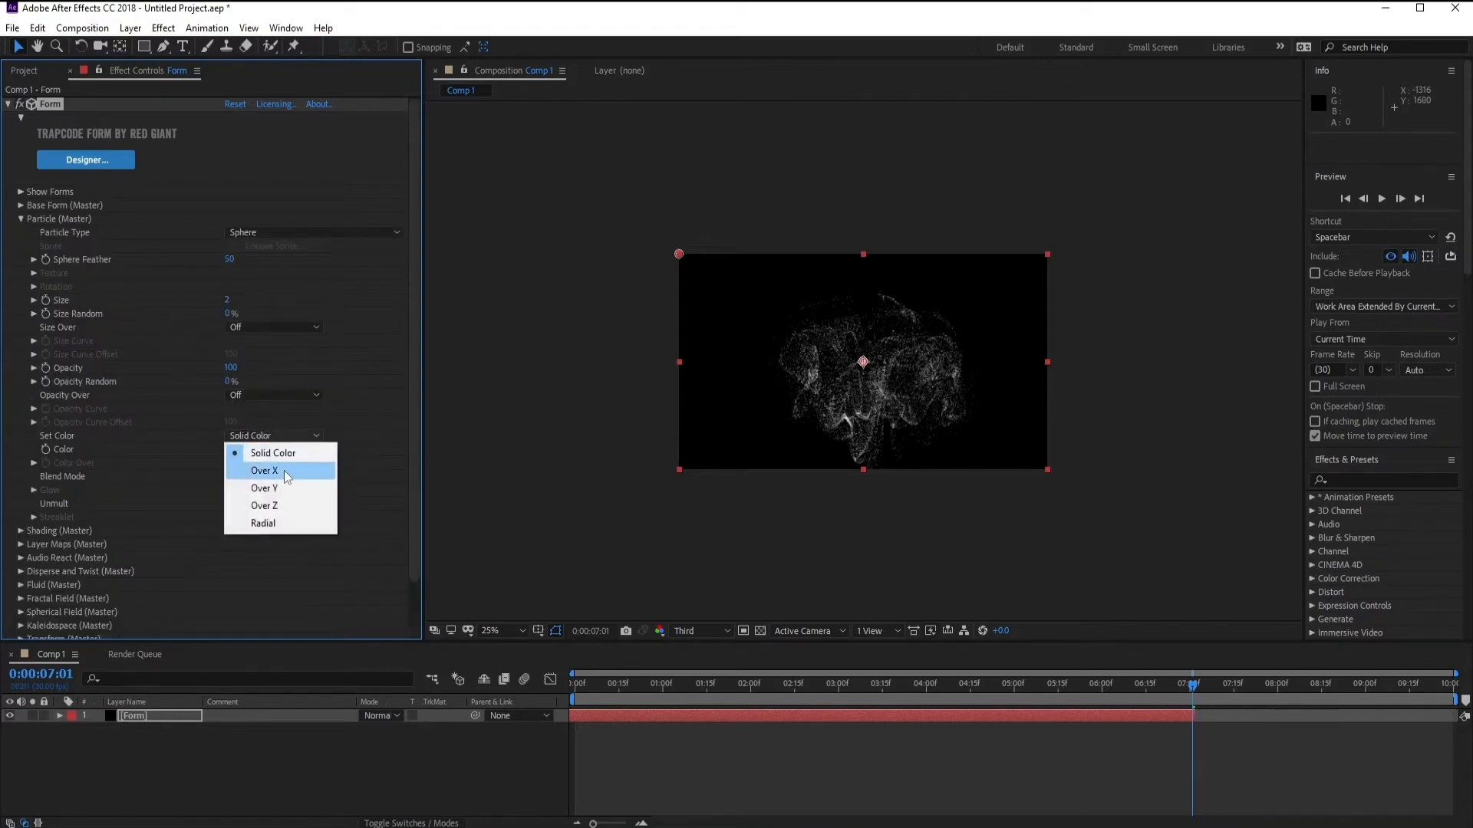
pyautogui.click(284, 471)
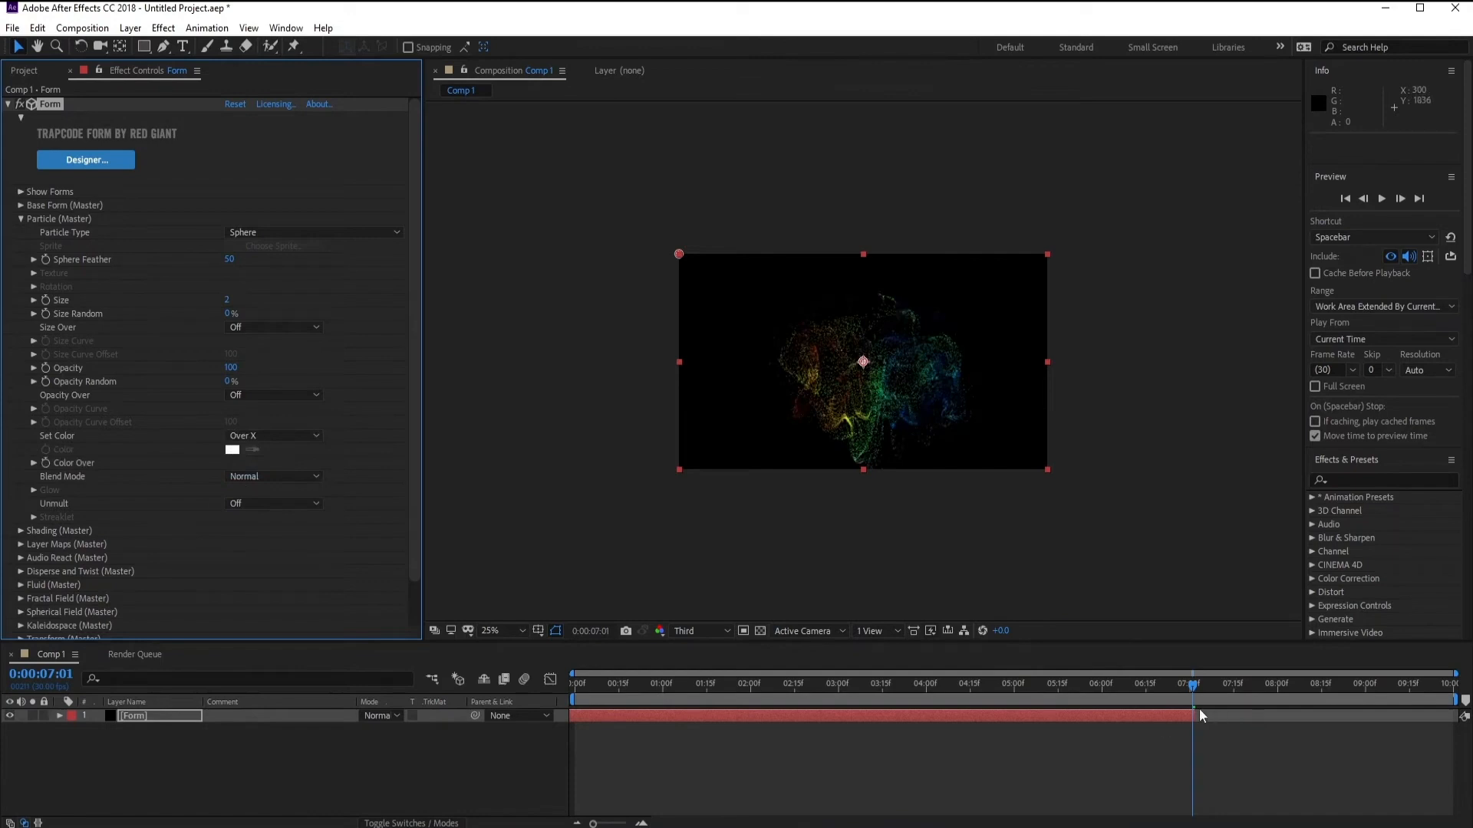
# - Extend the Form layer's end to the end of the composition and apply the white-cyan-blue gradient preset to Color Over
pyautogui.moveTo(1195, 715); pyautogui.dragTo(1465, 717)
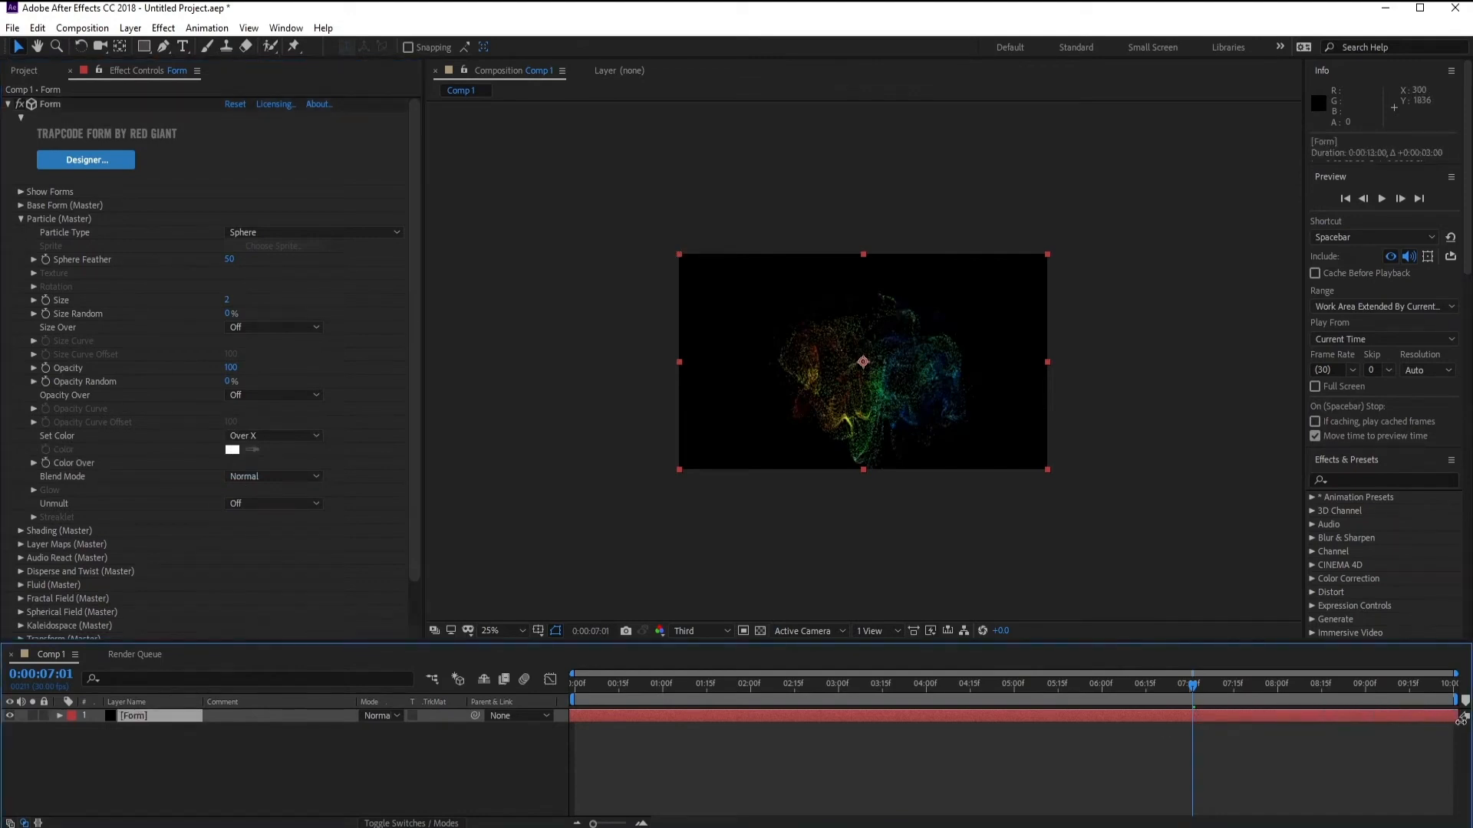
pyautogui.click(232, 453)
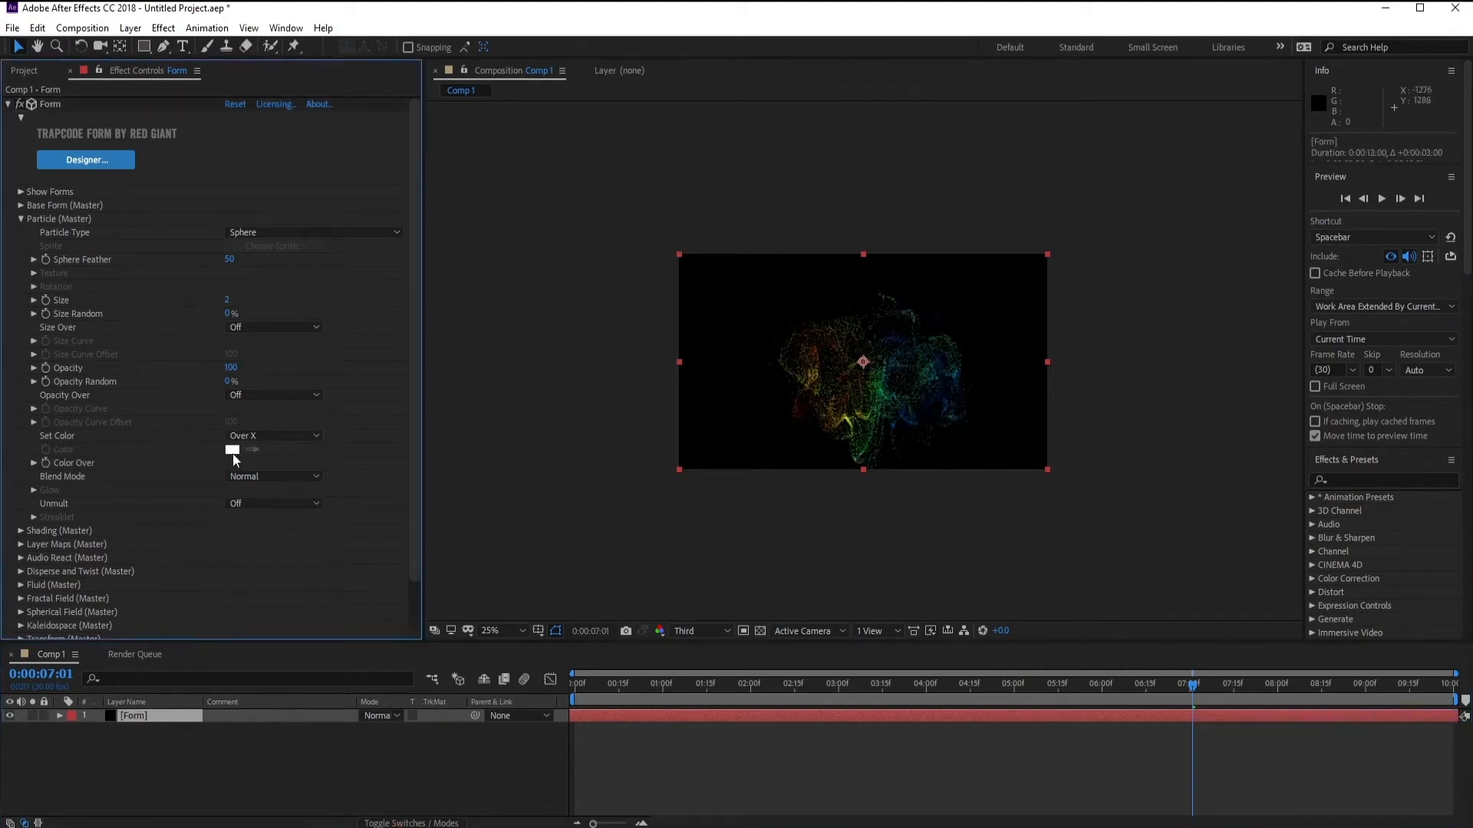
pyautogui.click(33, 463)
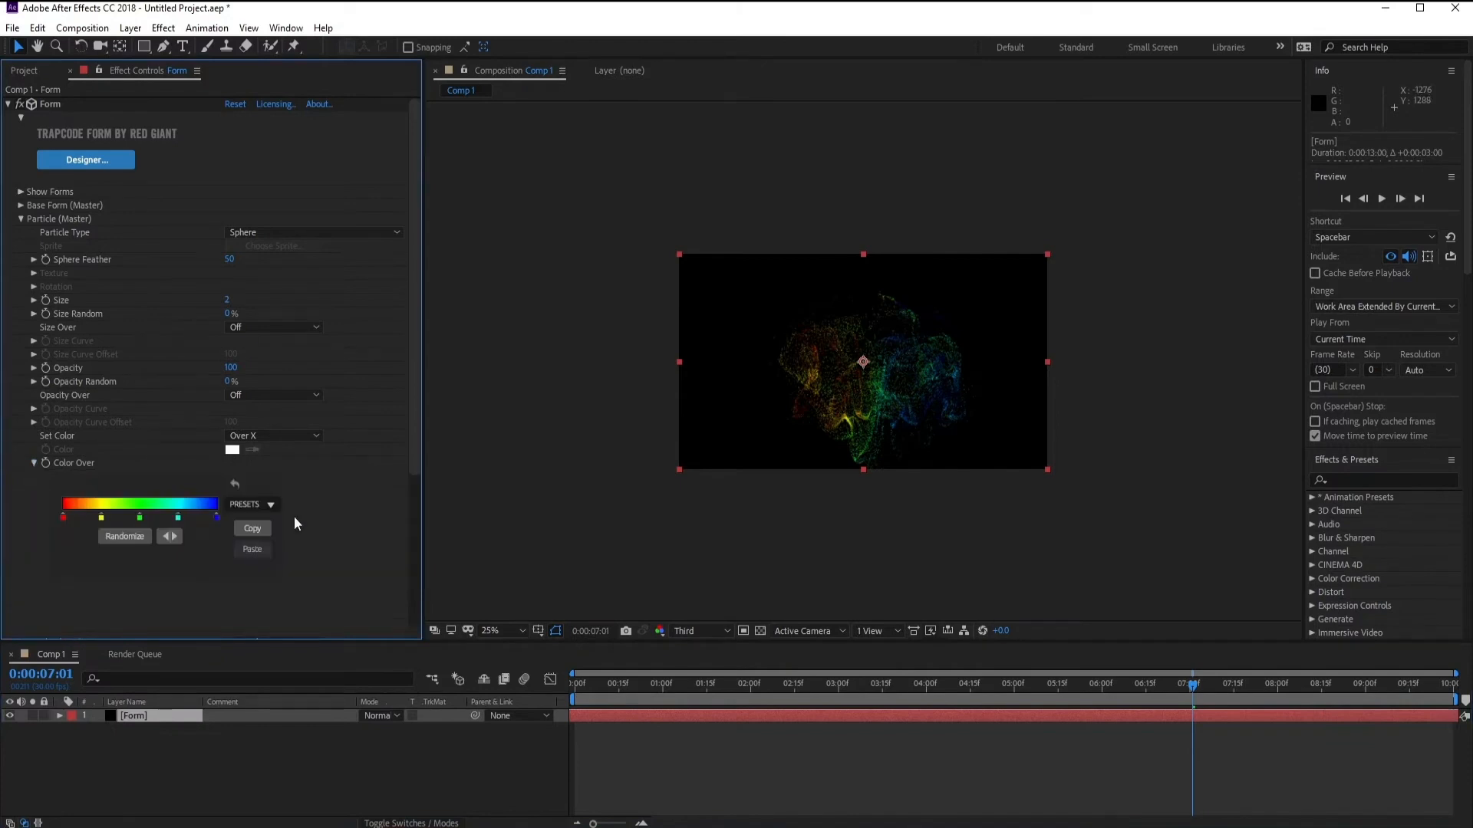
pyautogui.click(272, 504)
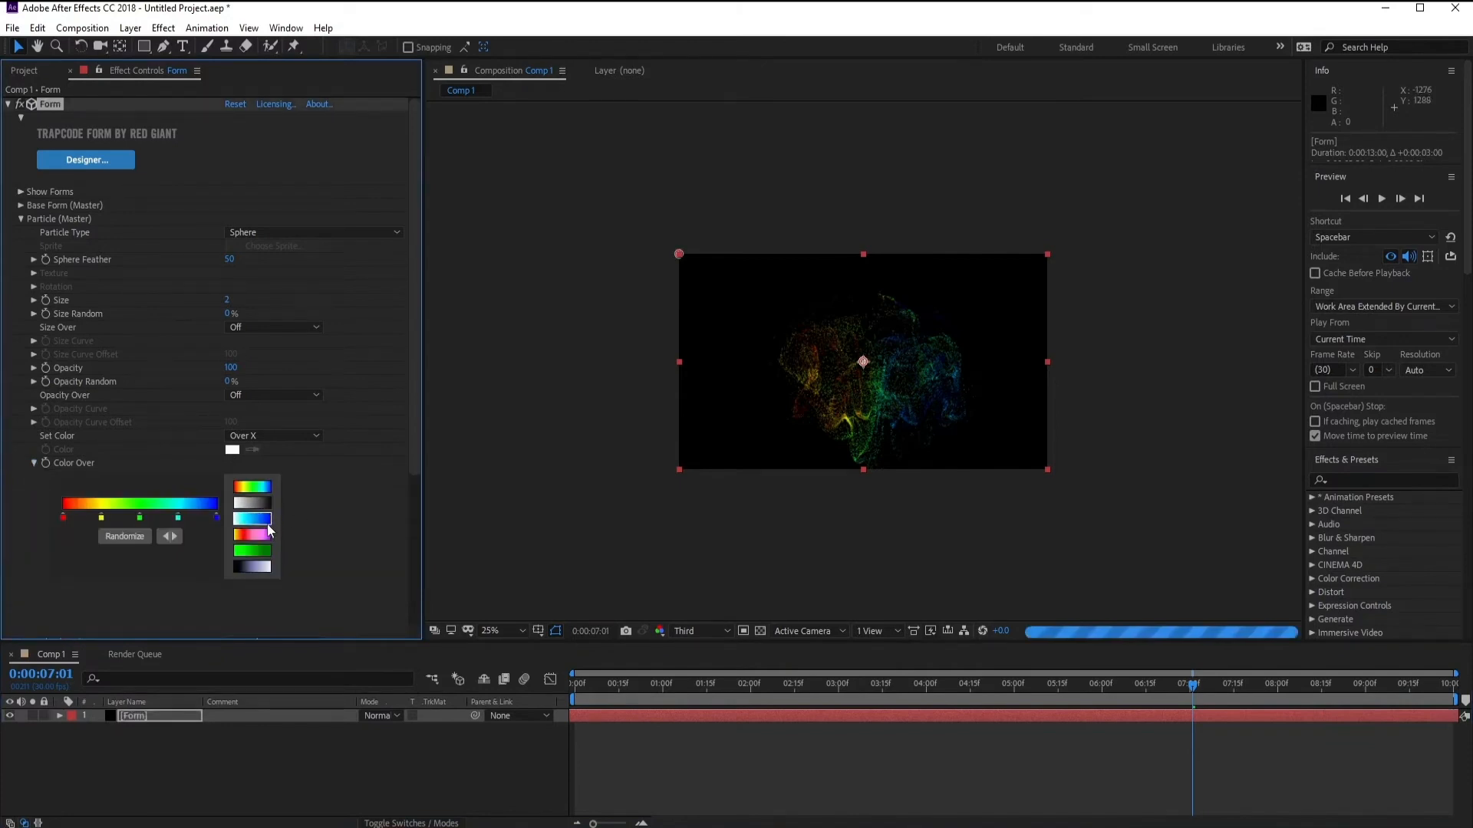
pyautogui.click(245, 520)
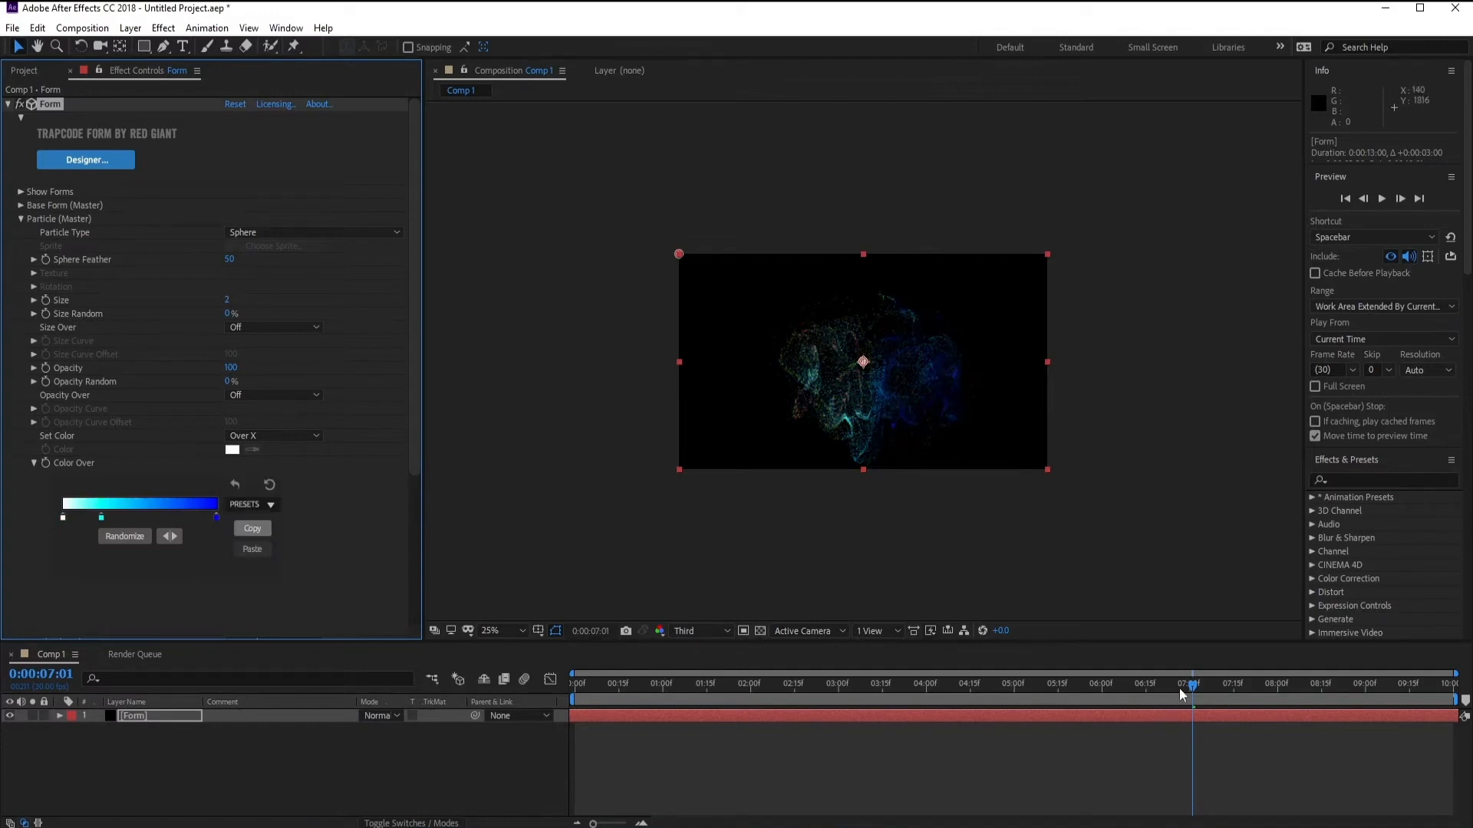
# - At 0:00:04:13, set the Form effect's Fractal Field Affect Size to 4
pyautogui.moveTo(1188, 695); pyautogui.dragTo(964, 697)
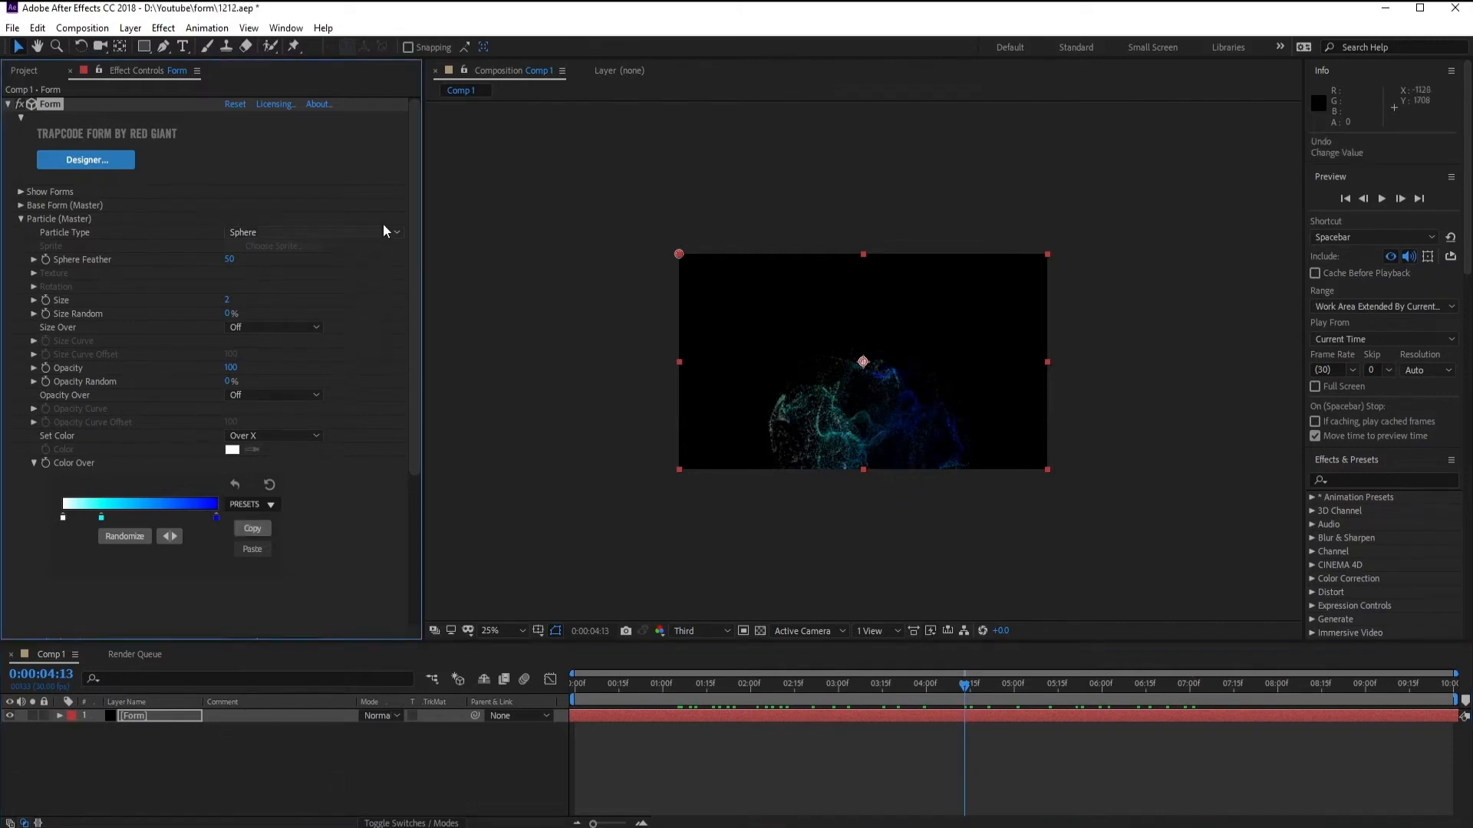
pyautogui.moveTo(414, 192); pyautogui.dragTo(411, 232)
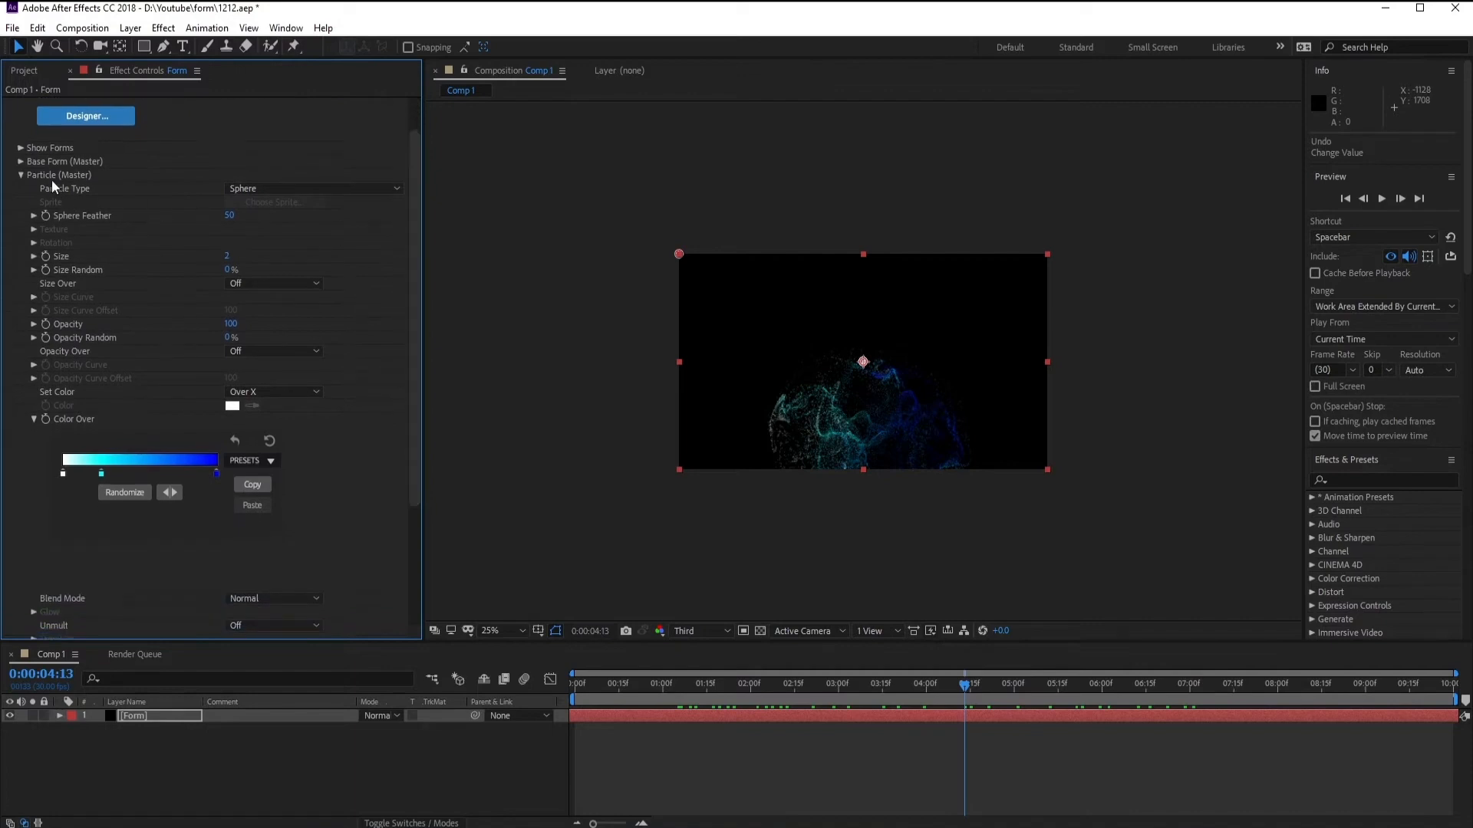
pyautogui.click(20, 175)
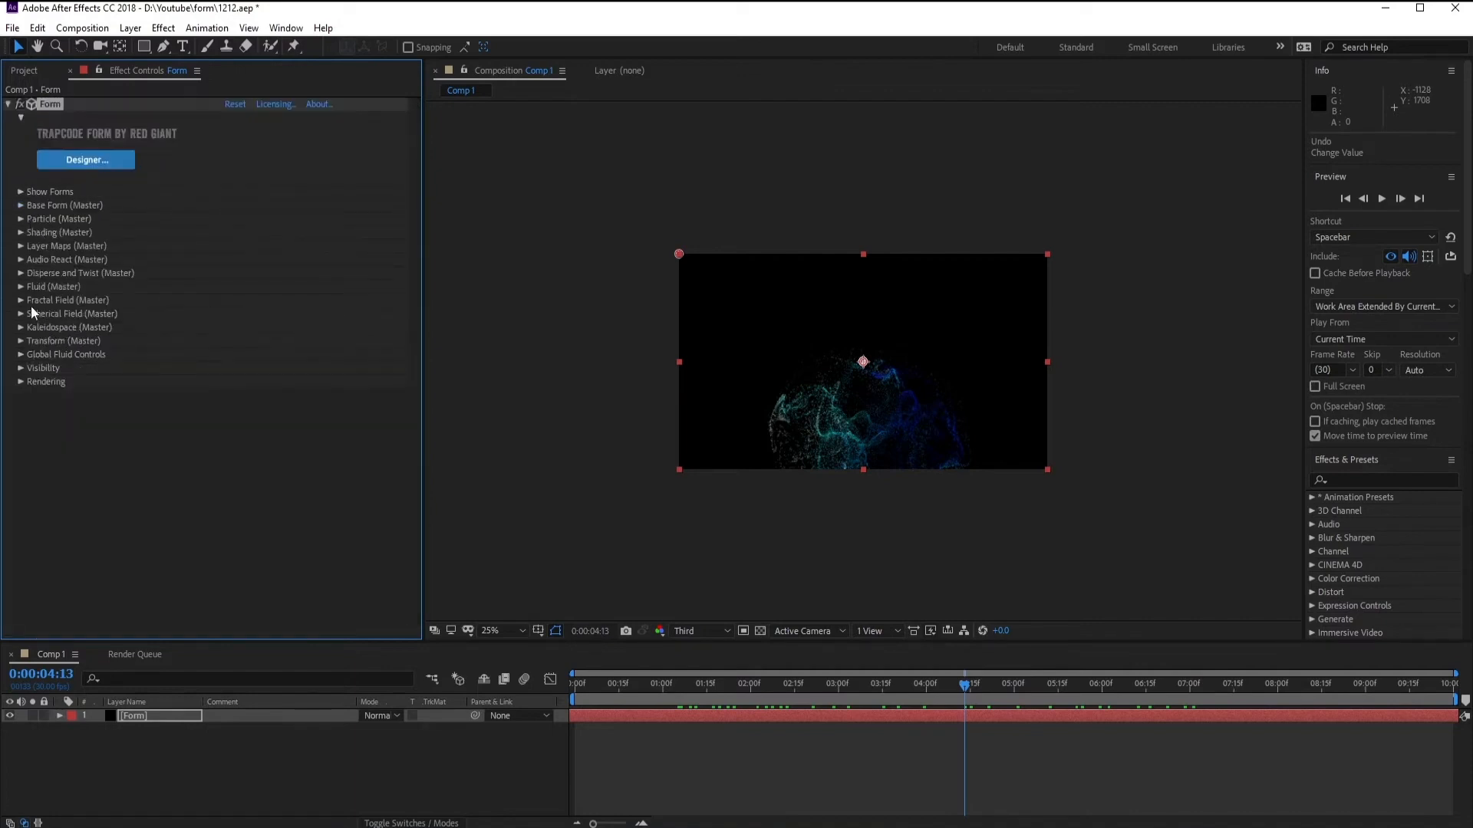
pyautogui.click(20, 274)
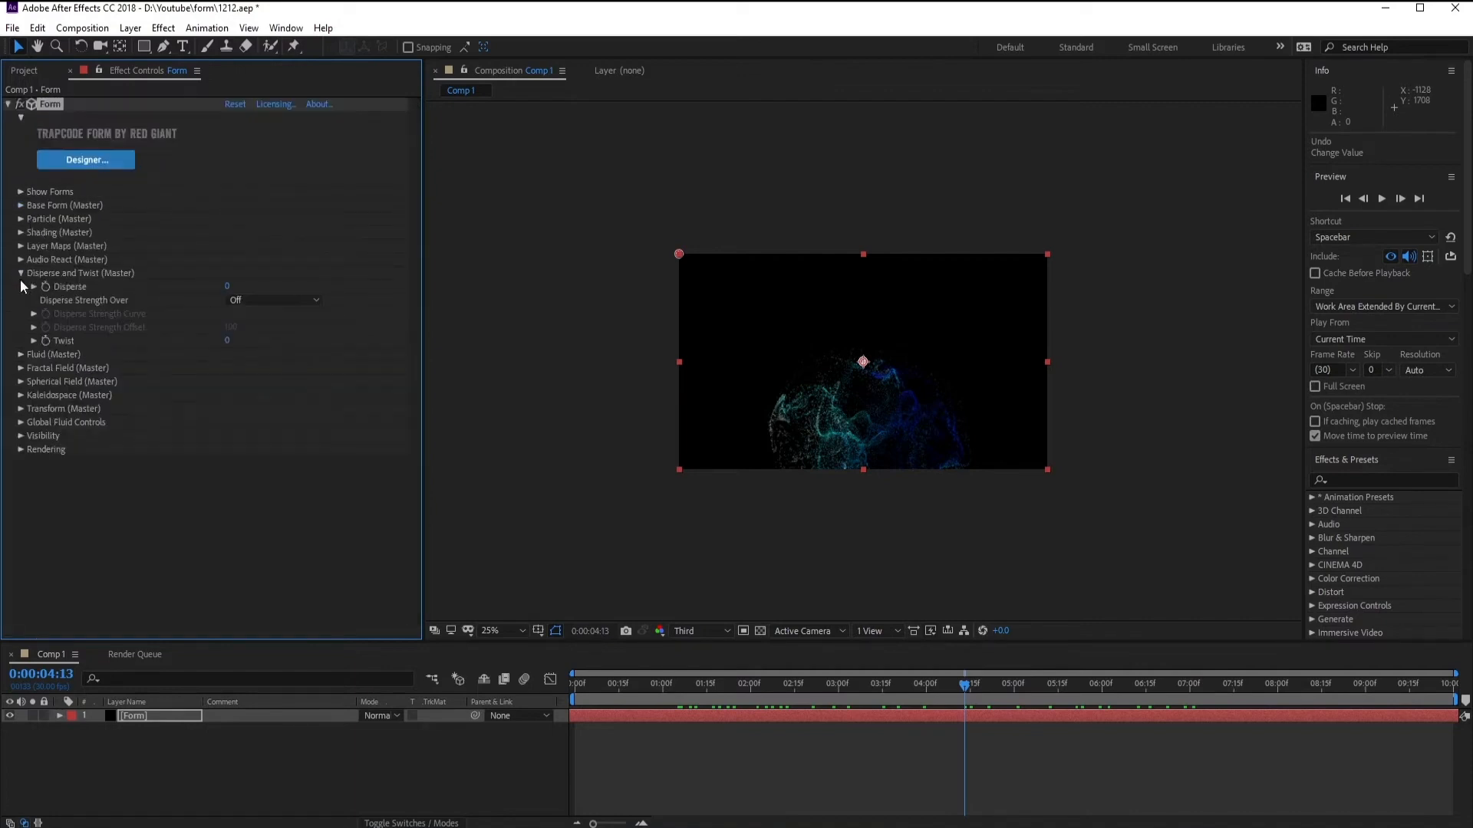
pyautogui.click(20, 369)
pyautogui.scroll(-2, 275, 436)
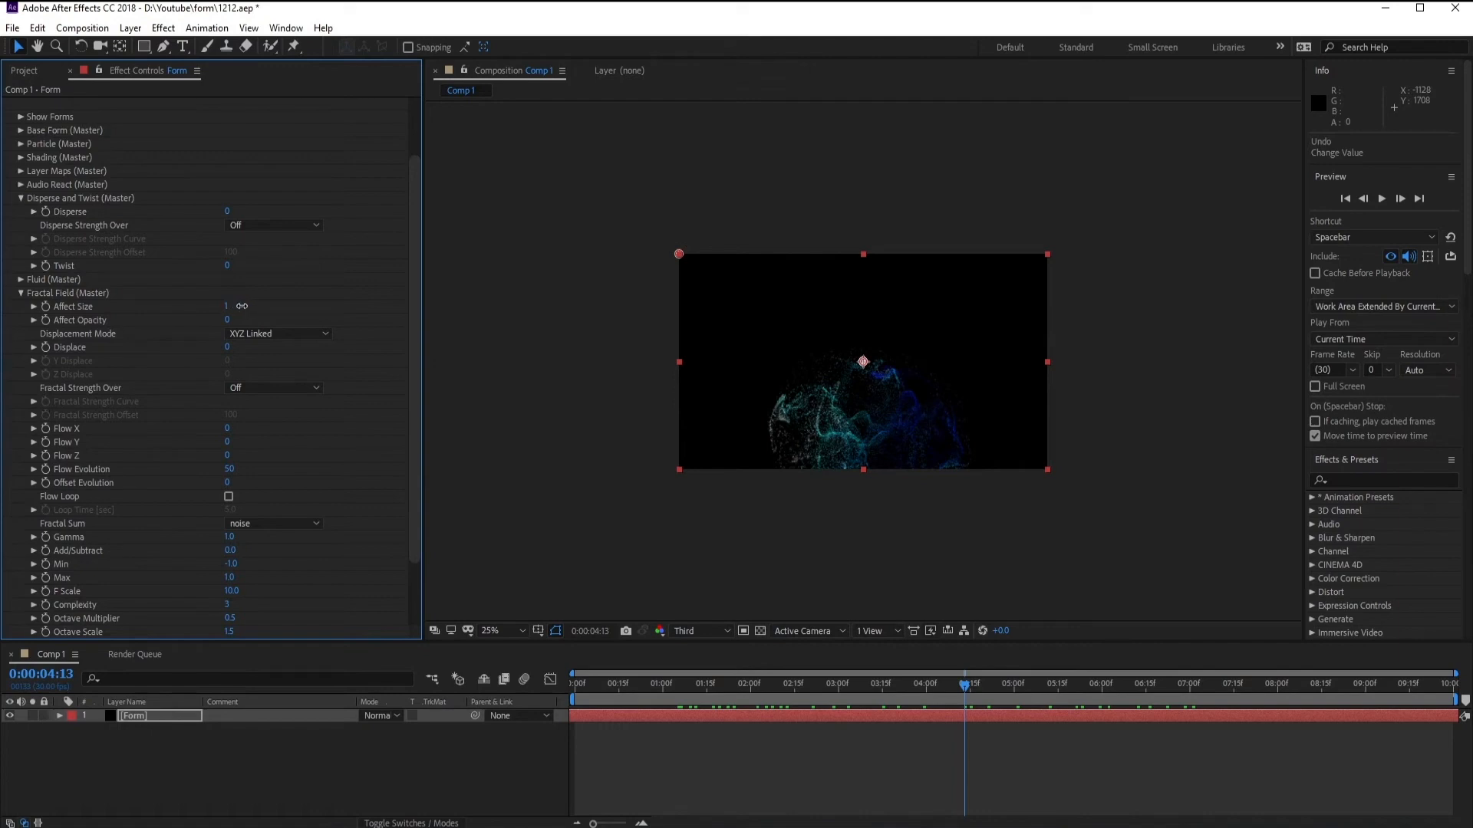
pyautogui.moveTo(249, 306); pyautogui.dragTo(250, 307)
pyautogui.moveTo(413, 290); pyautogui.dragTo(408, 325)
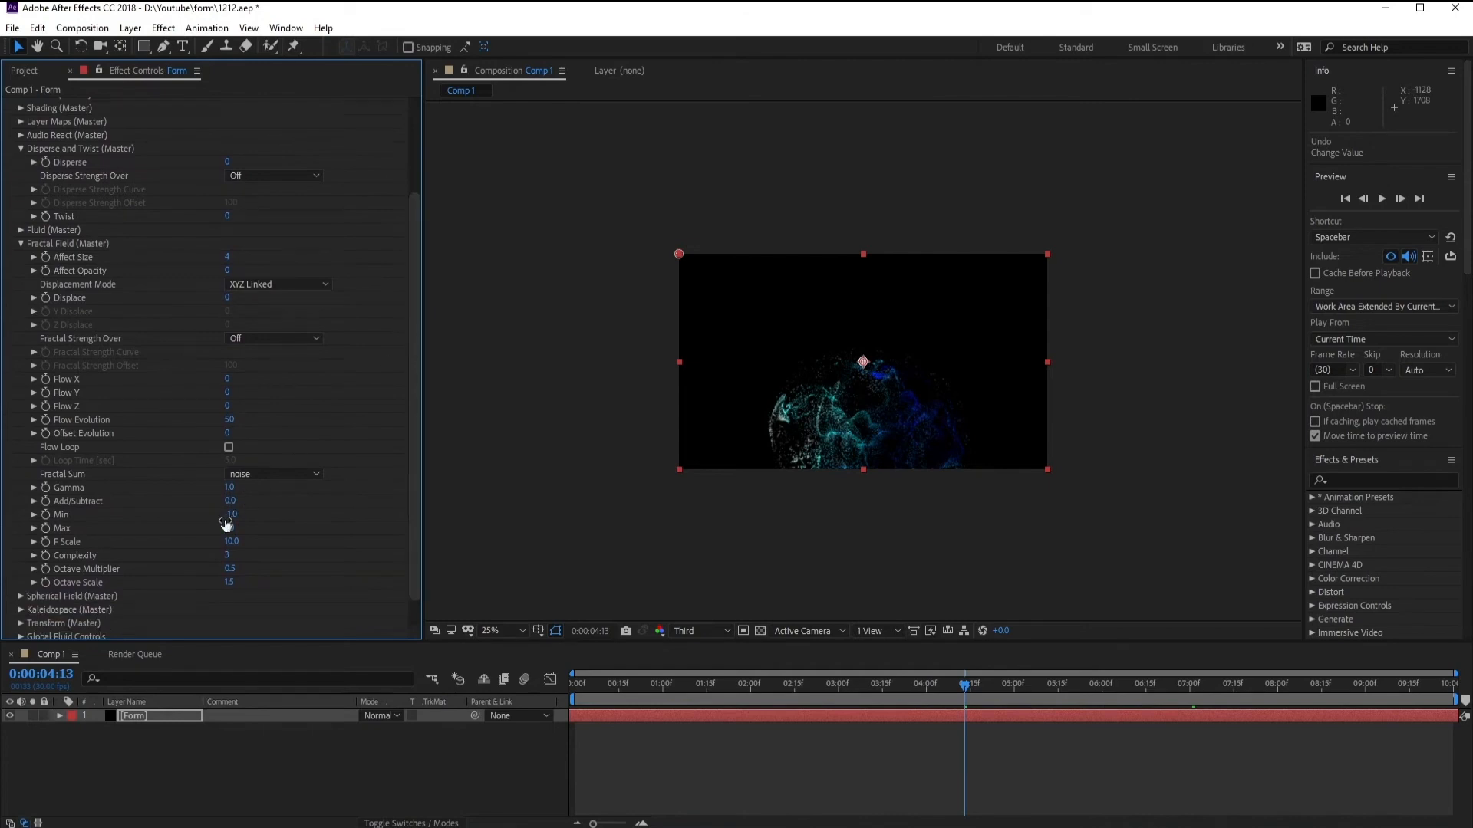
# - Set the Fractal Field's F Scale to 27 and preview the particles at 0:00:04:02
pyautogui.moveTo(229, 541); pyautogui.dragTo(242, 541)
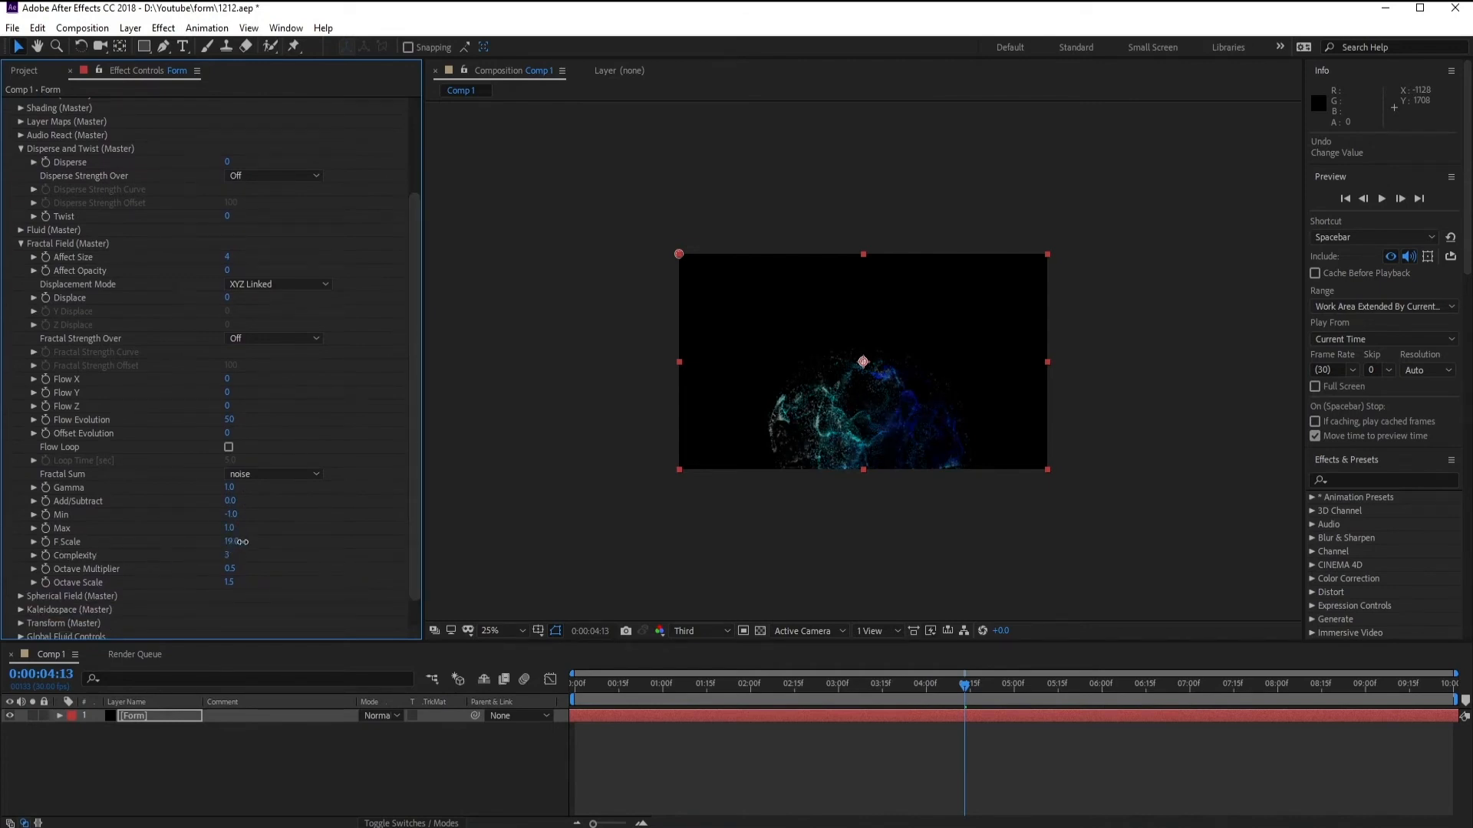
pyautogui.moveTo(243, 542); pyautogui.dragTo(249, 542)
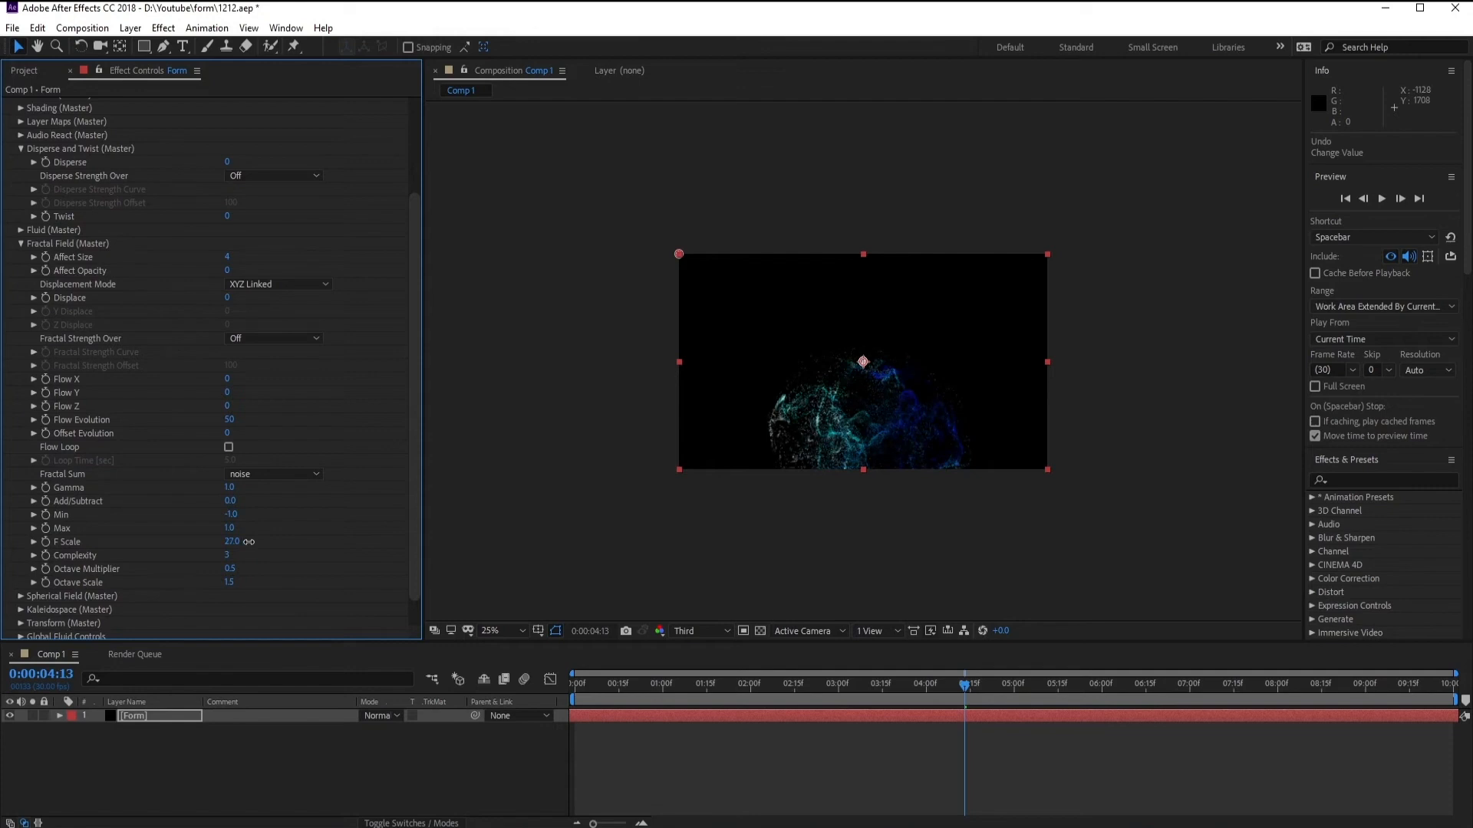
pyautogui.moveTo(965, 683); pyautogui.dragTo(929, 711)
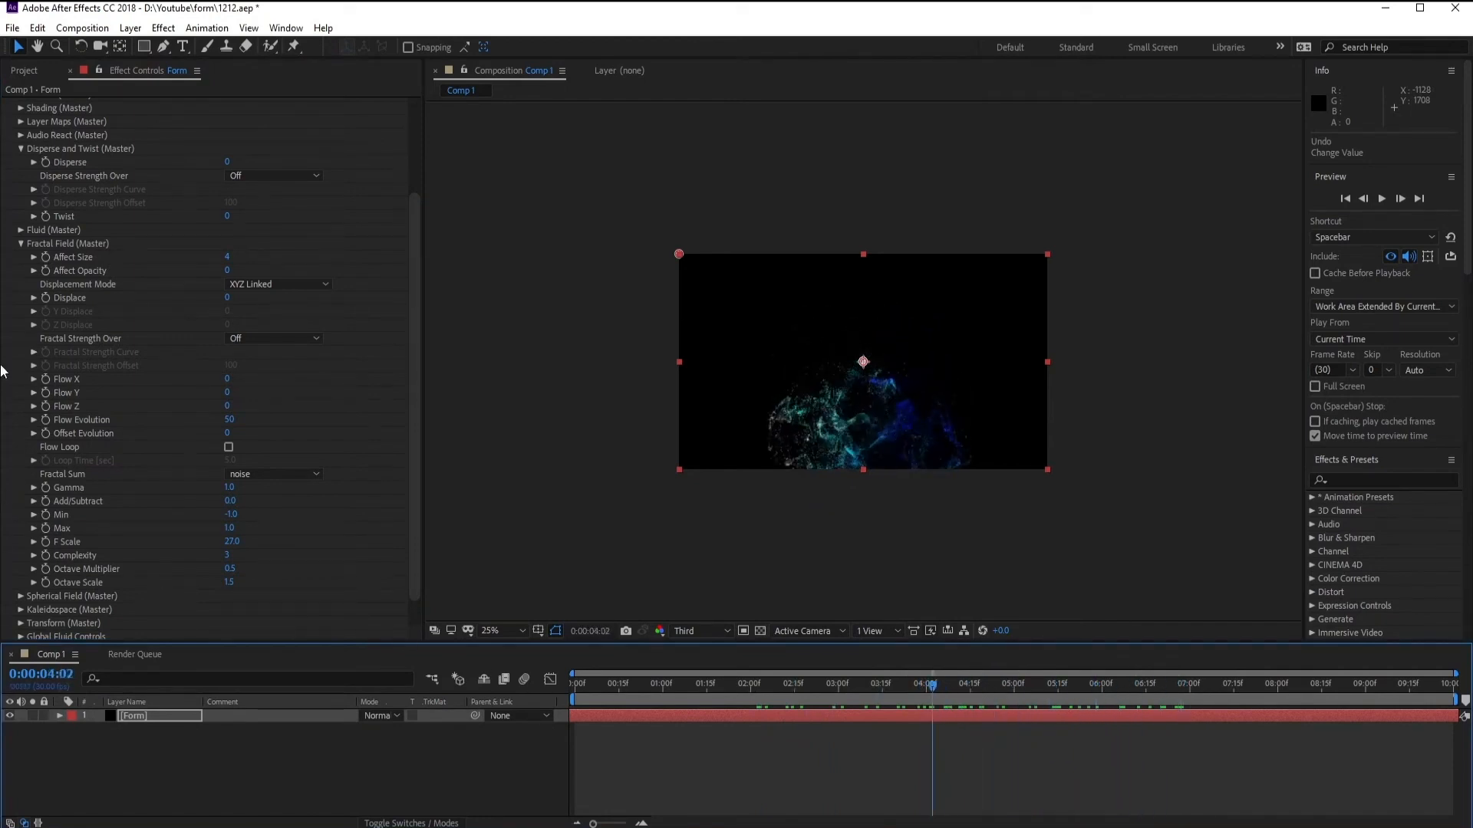
# - Add the Stylize Glow effect to the Form layer
pyautogui.click(164, 29)
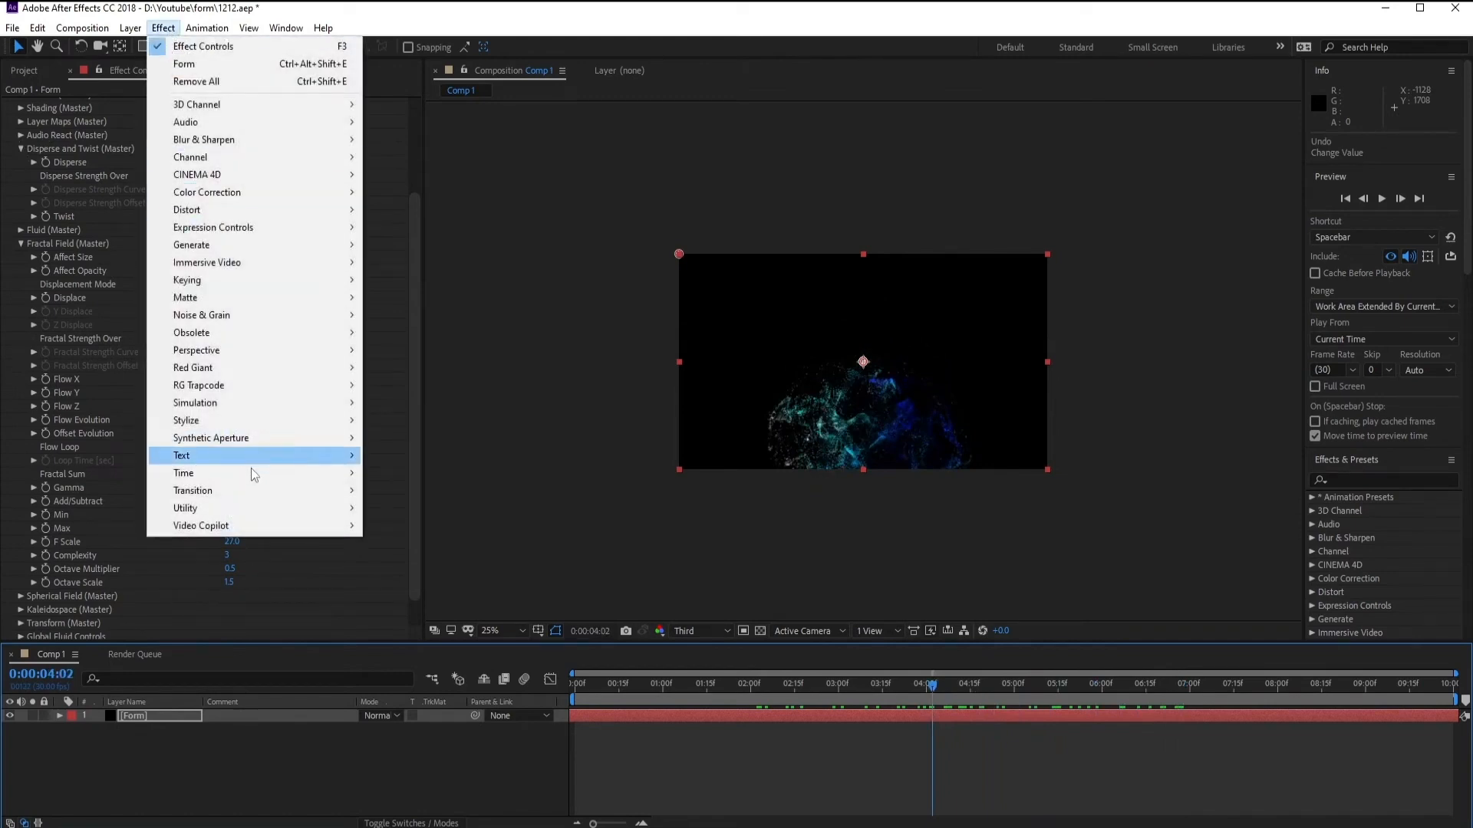
pyautogui.moveTo(289, 420)
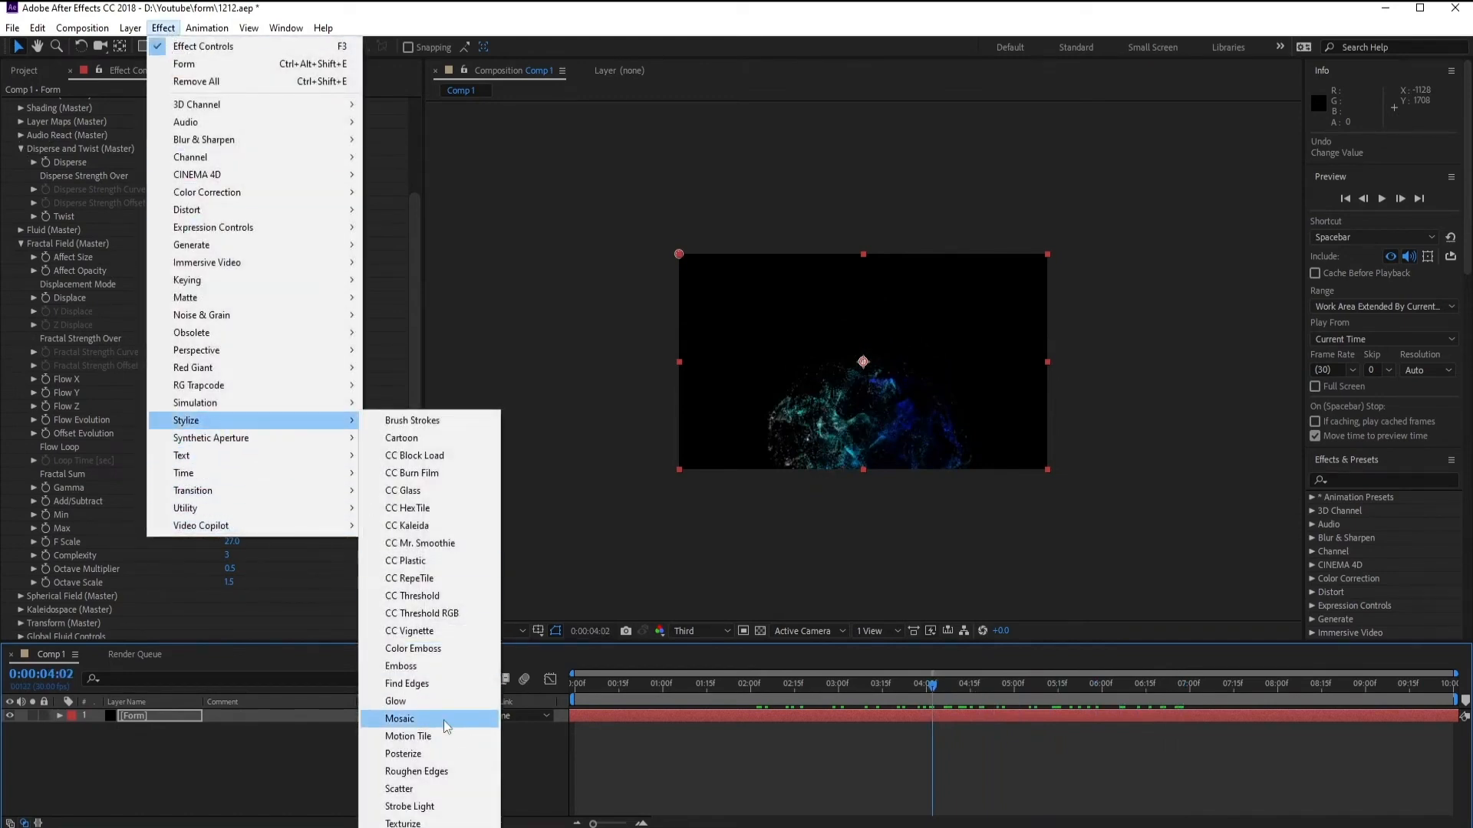
pyautogui.click(425, 701)
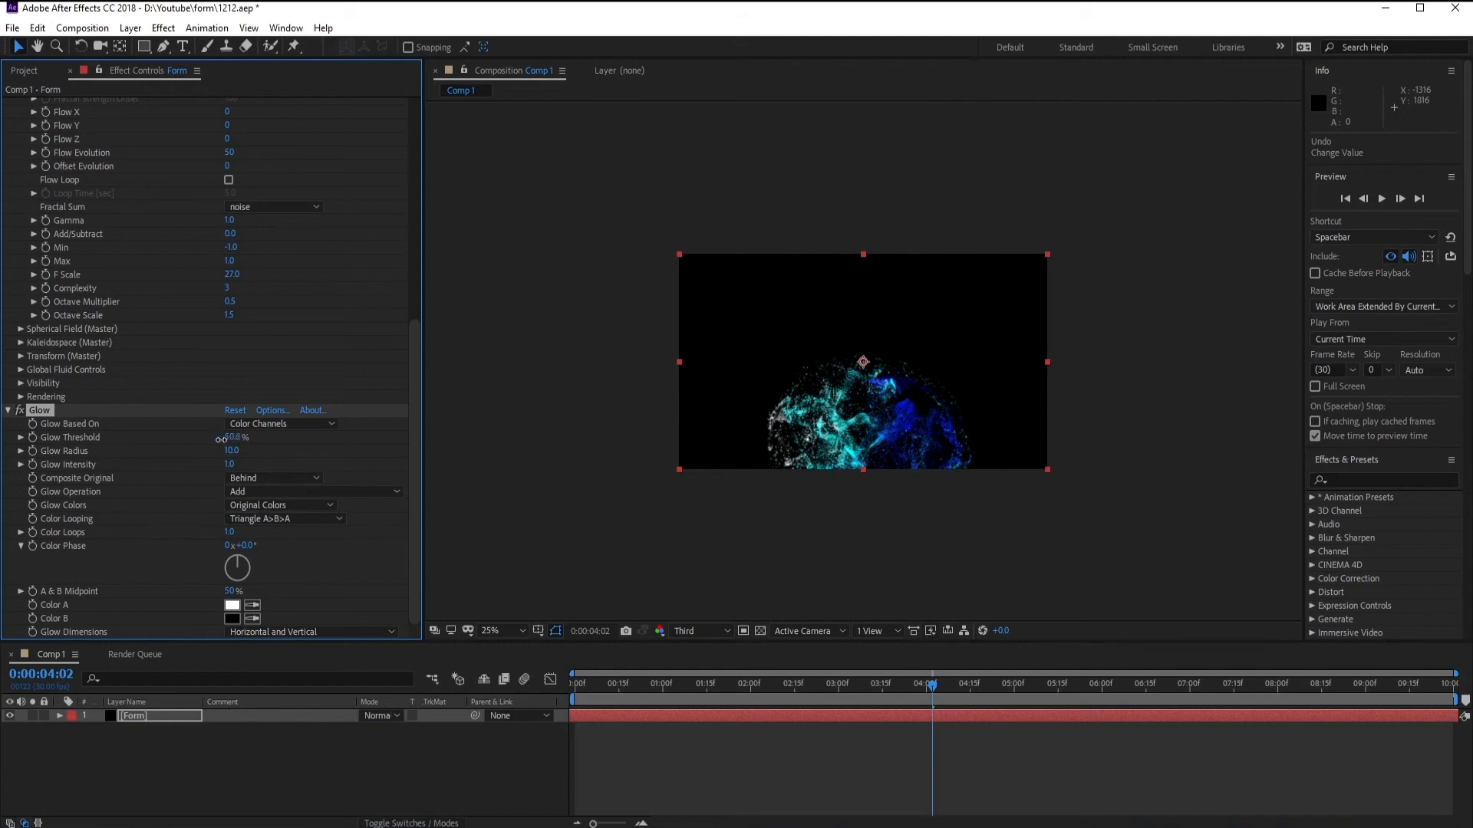
# - Set the Glow Threshold to 91.4% and the Glow Radius to 20, and preview the particles at 0:00:06:08
pyautogui.moveTo(221, 440); pyautogui.dragTo(331, 452)
pyautogui.moveTo(228, 457); pyautogui.dragTo(269, 458)
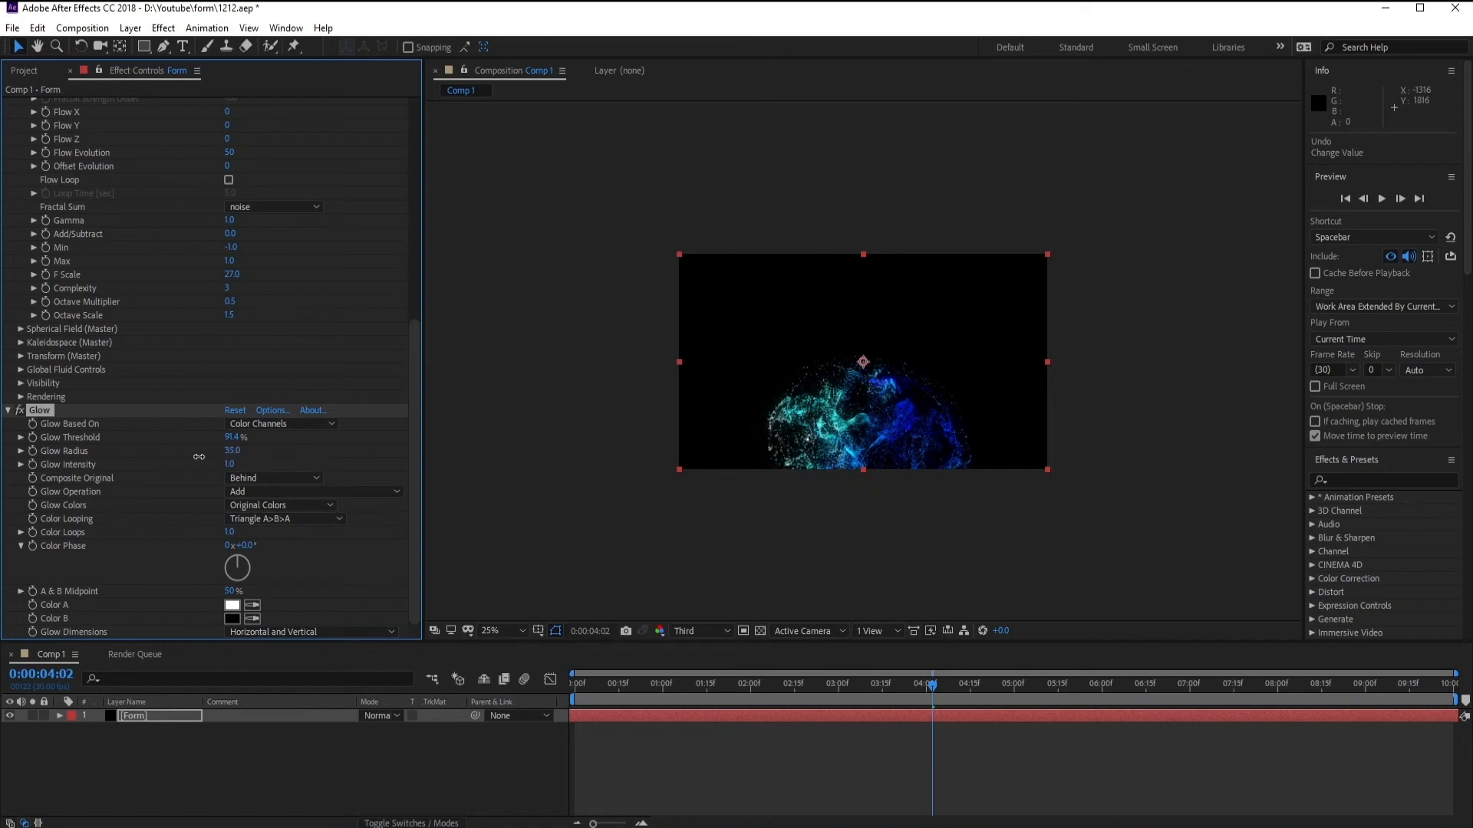
pyautogui.moveTo(199, 458); pyautogui.dragTo(175, 457)
pyautogui.write('20')
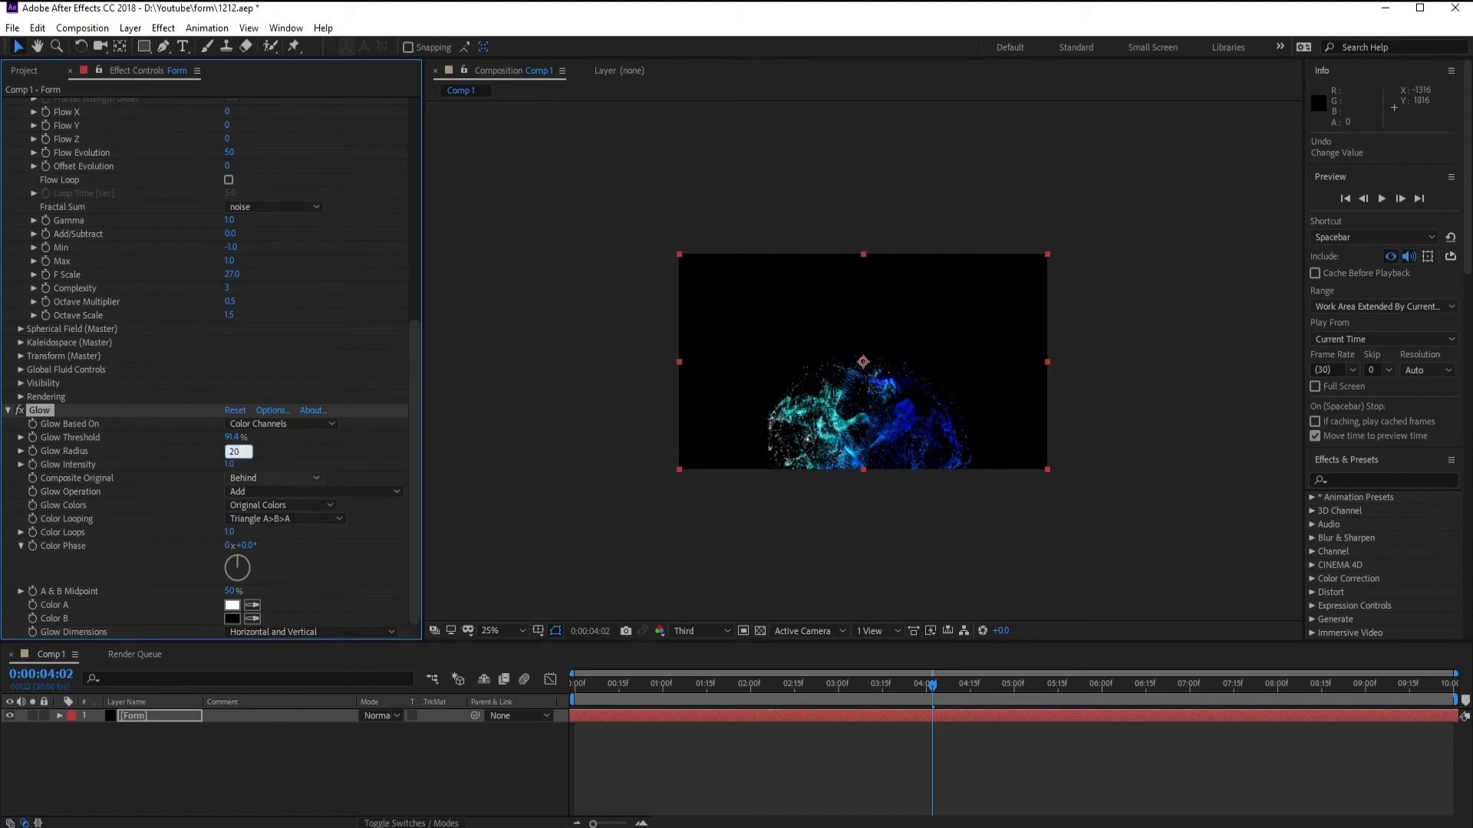
pyautogui.press('Return')
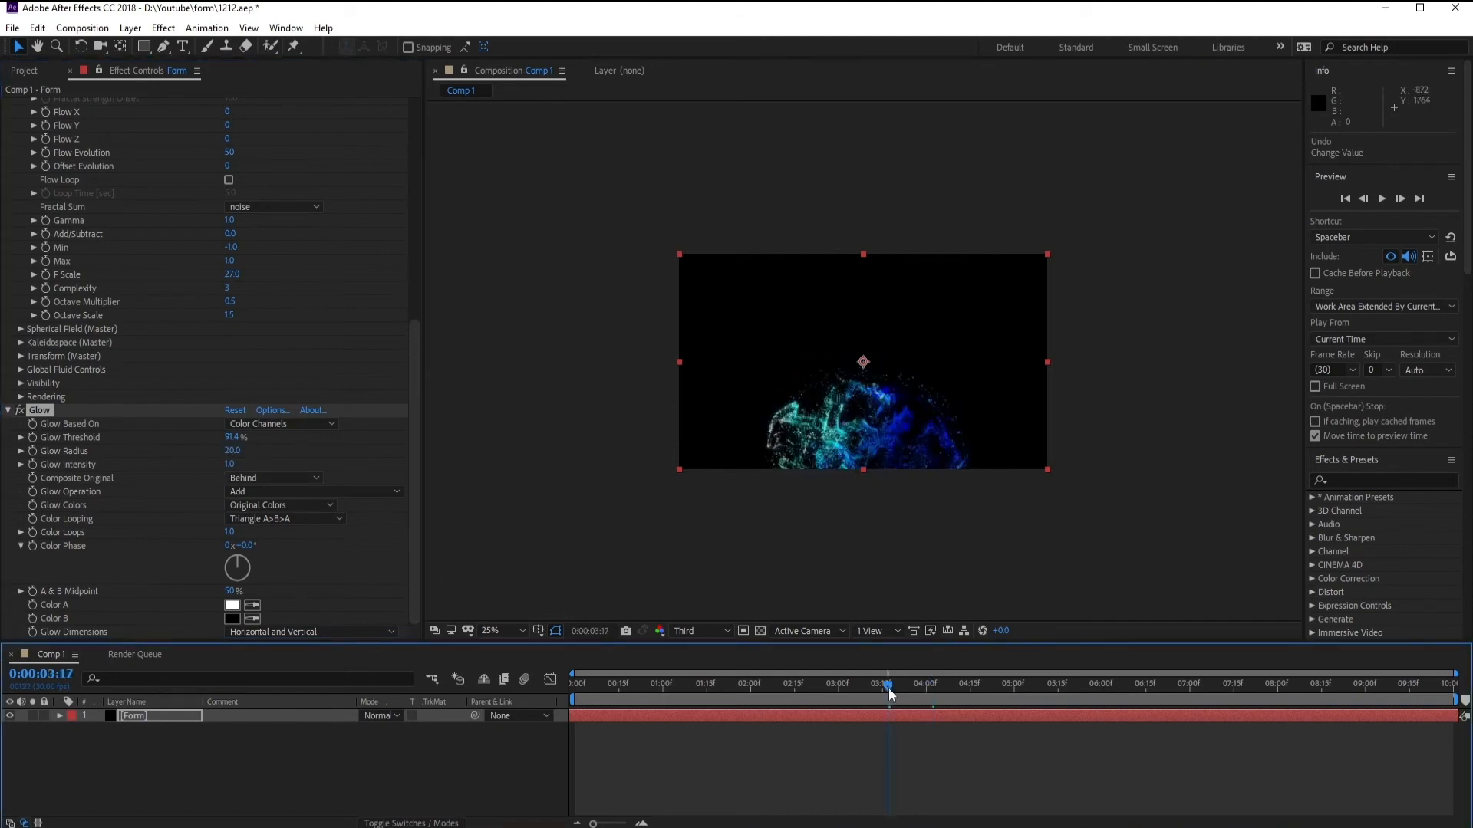
pyautogui.moveTo(889, 688); pyautogui.dragTo(1125, 704)
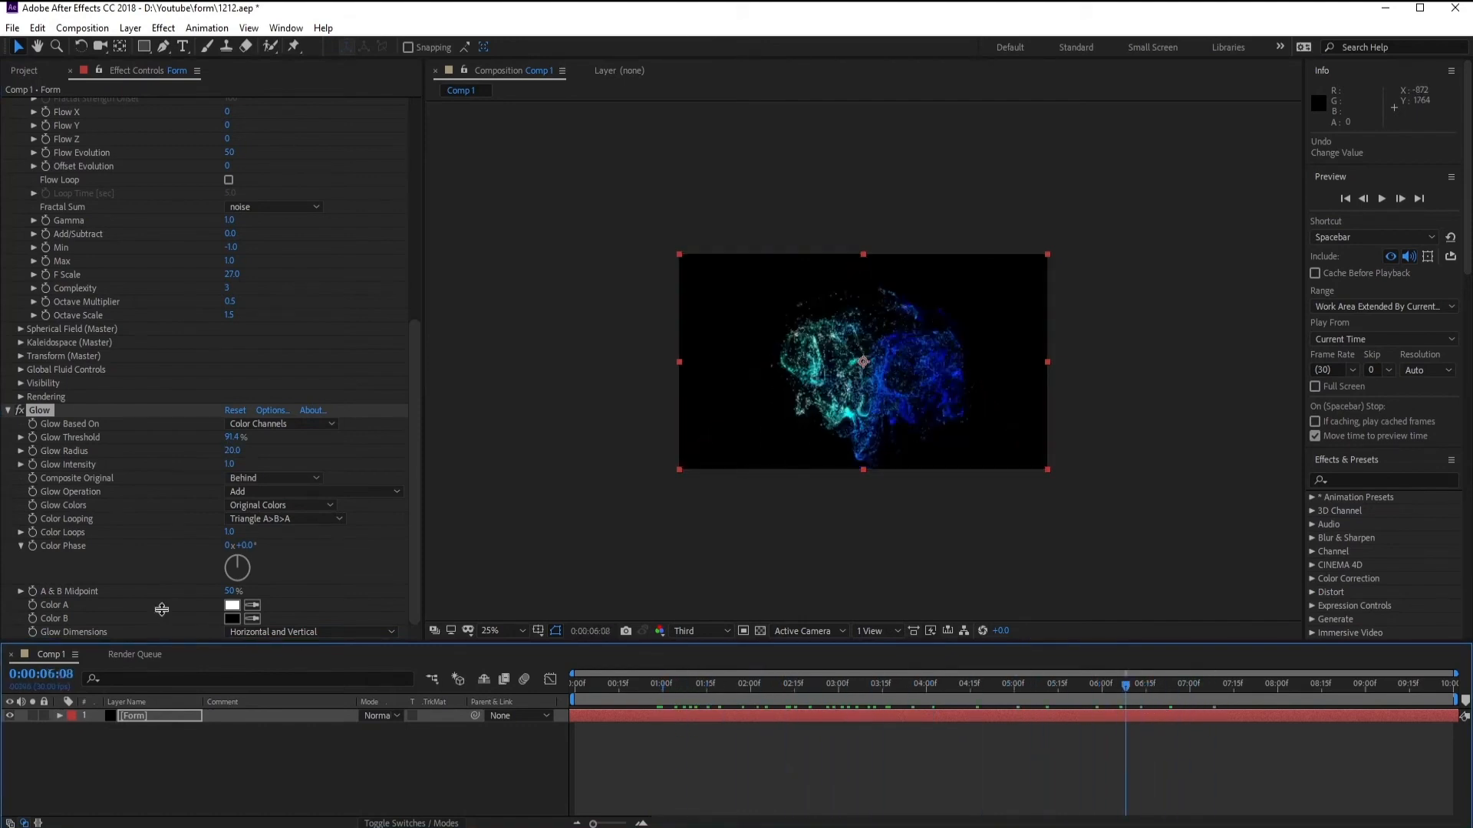
# - Create a black 1920 × 1080 px solid named BG and place it below the Form layer
pyautogui.click(7, 411)
pyautogui.click(132, 29)
pyautogui.moveTo(142, 46)
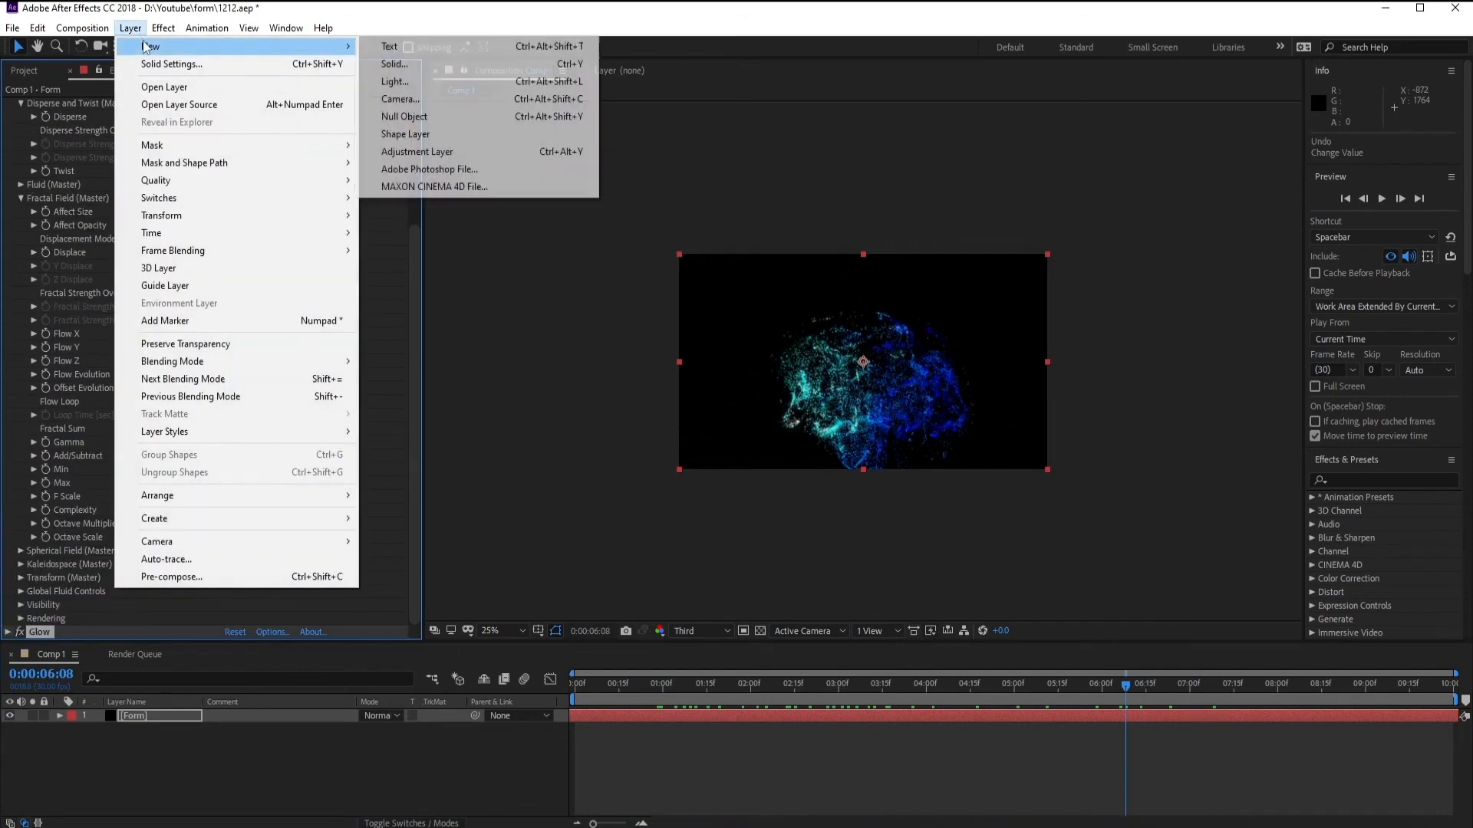
pyautogui.click(403, 65)
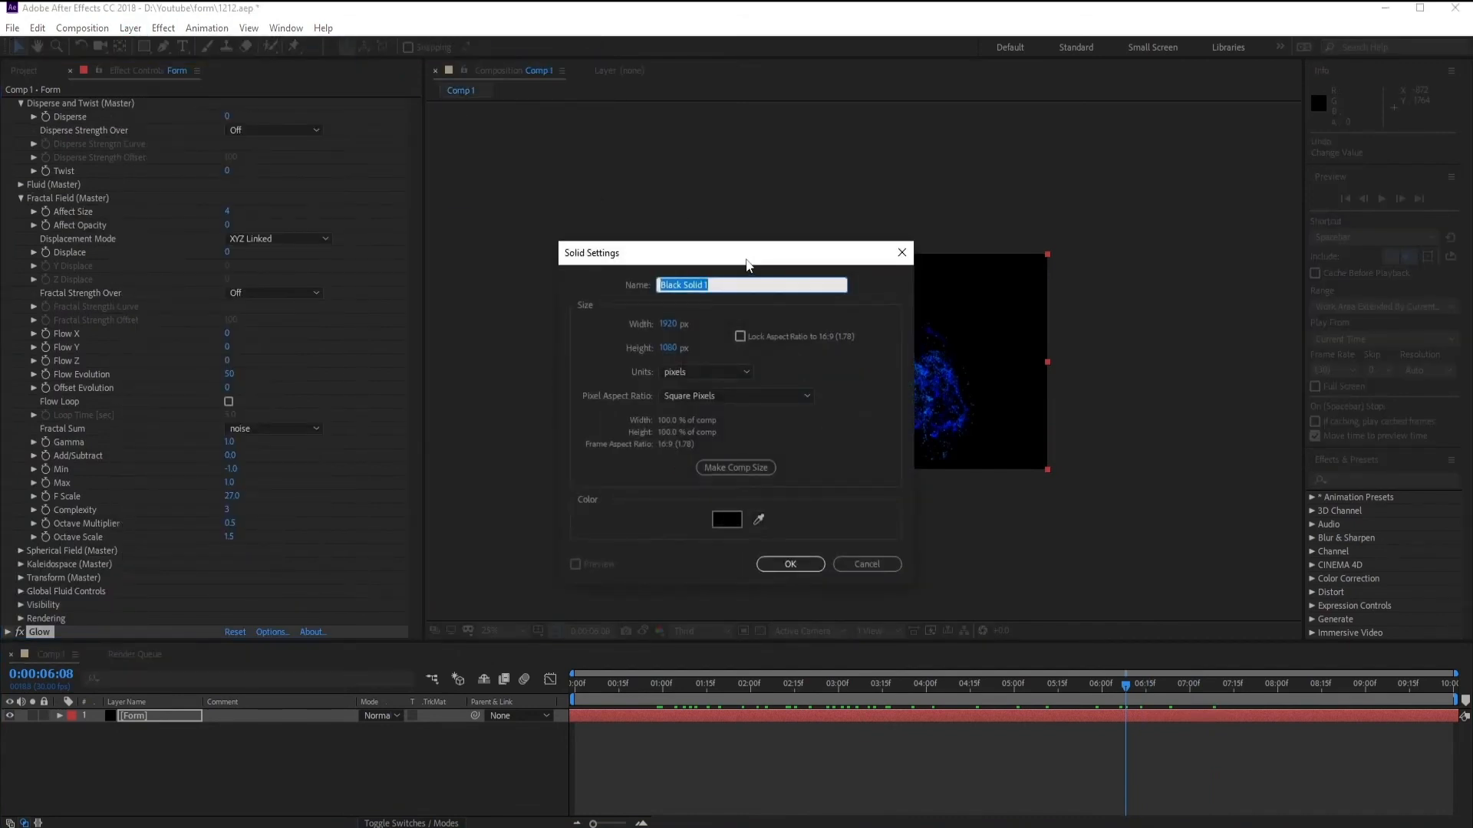
pyautogui.write('BG')
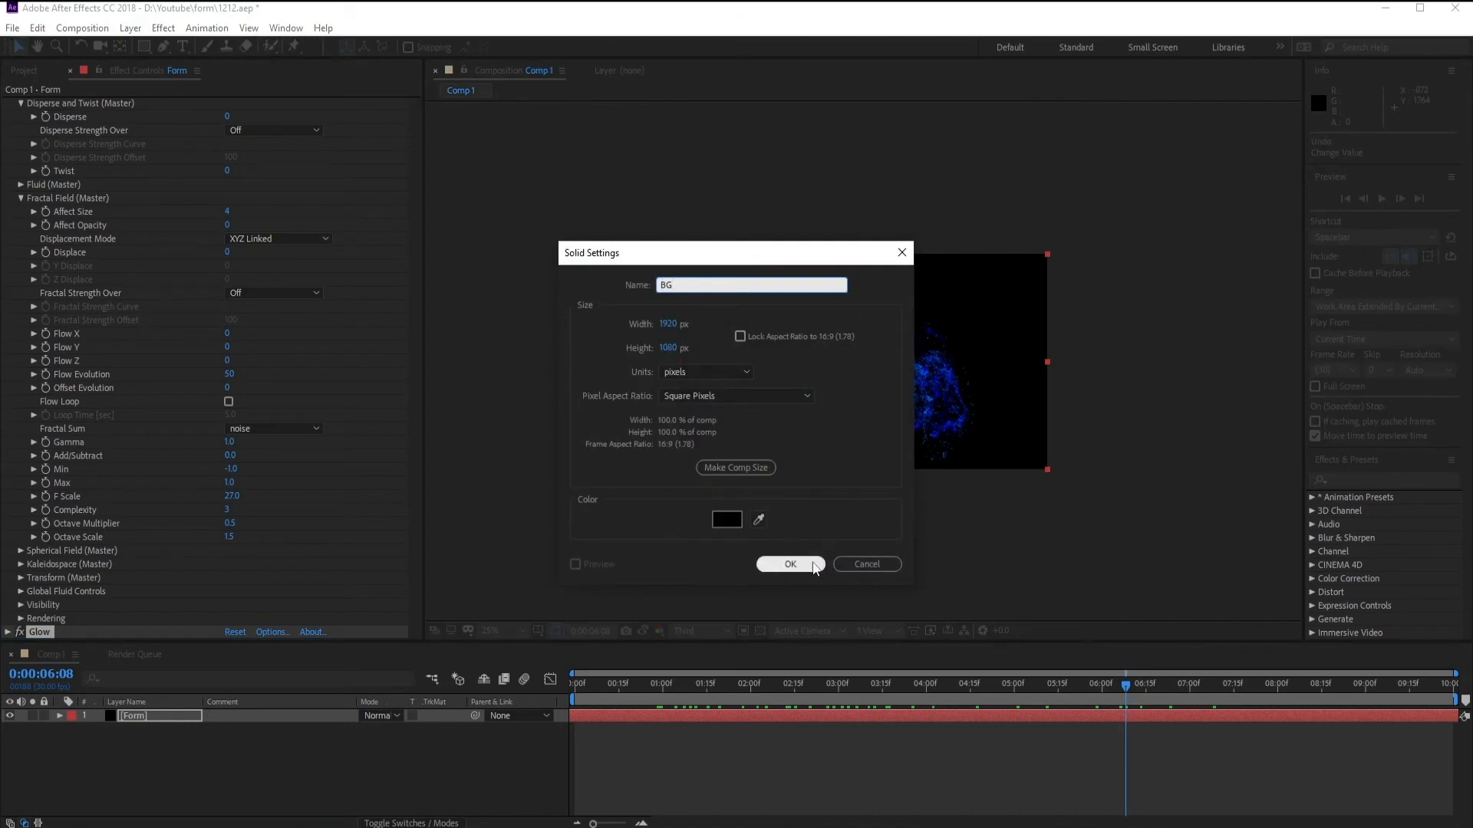
pyautogui.click(790, 565)
pyautogui.moveTo(146, 716); pyautogui.dragTo(149, 740)
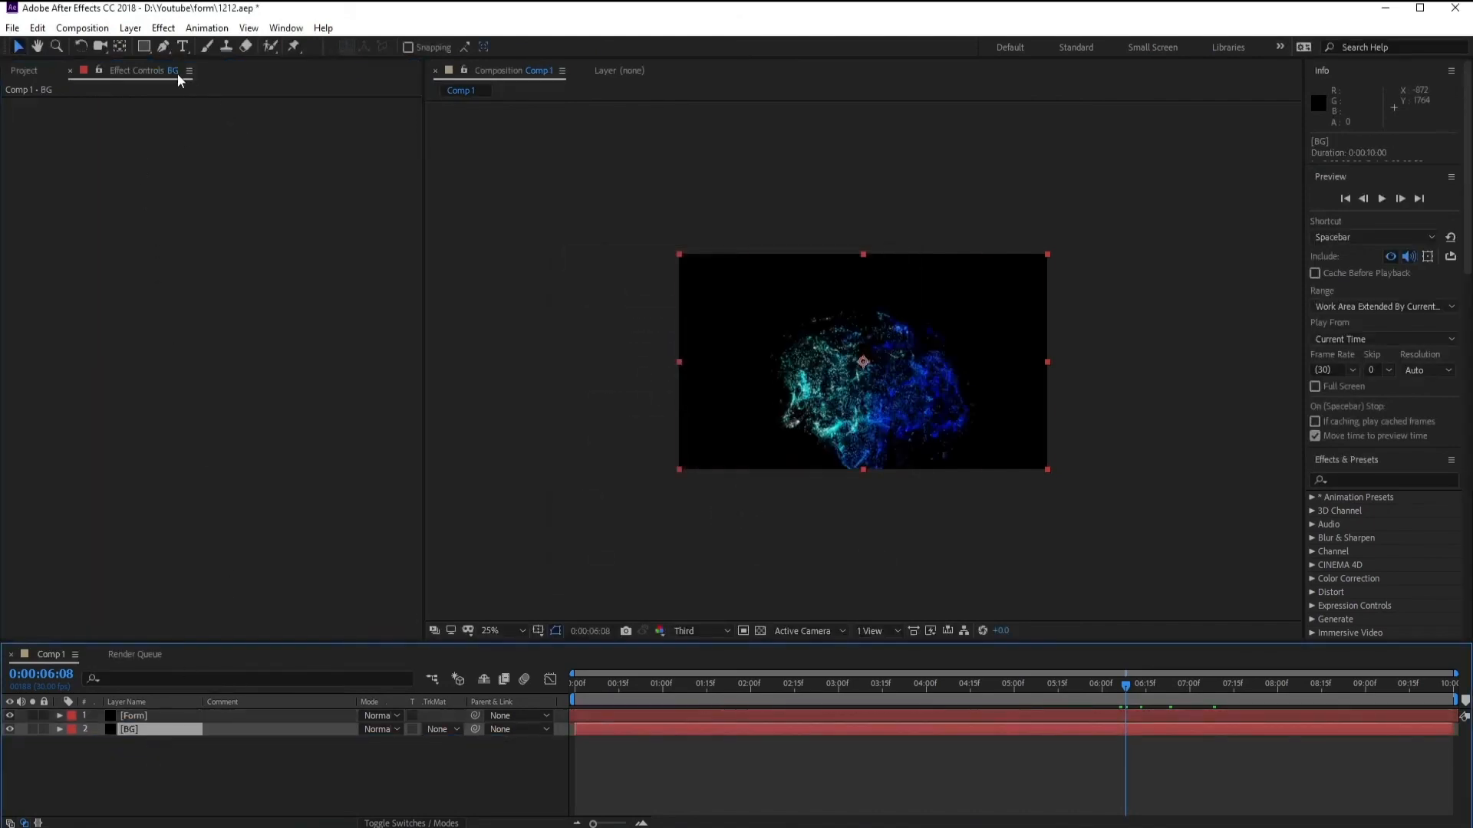
# - Find the Gradient Ramp effect by searching for "ramp" and apply it to the BG layer
pyautogui.click(1388, 479)
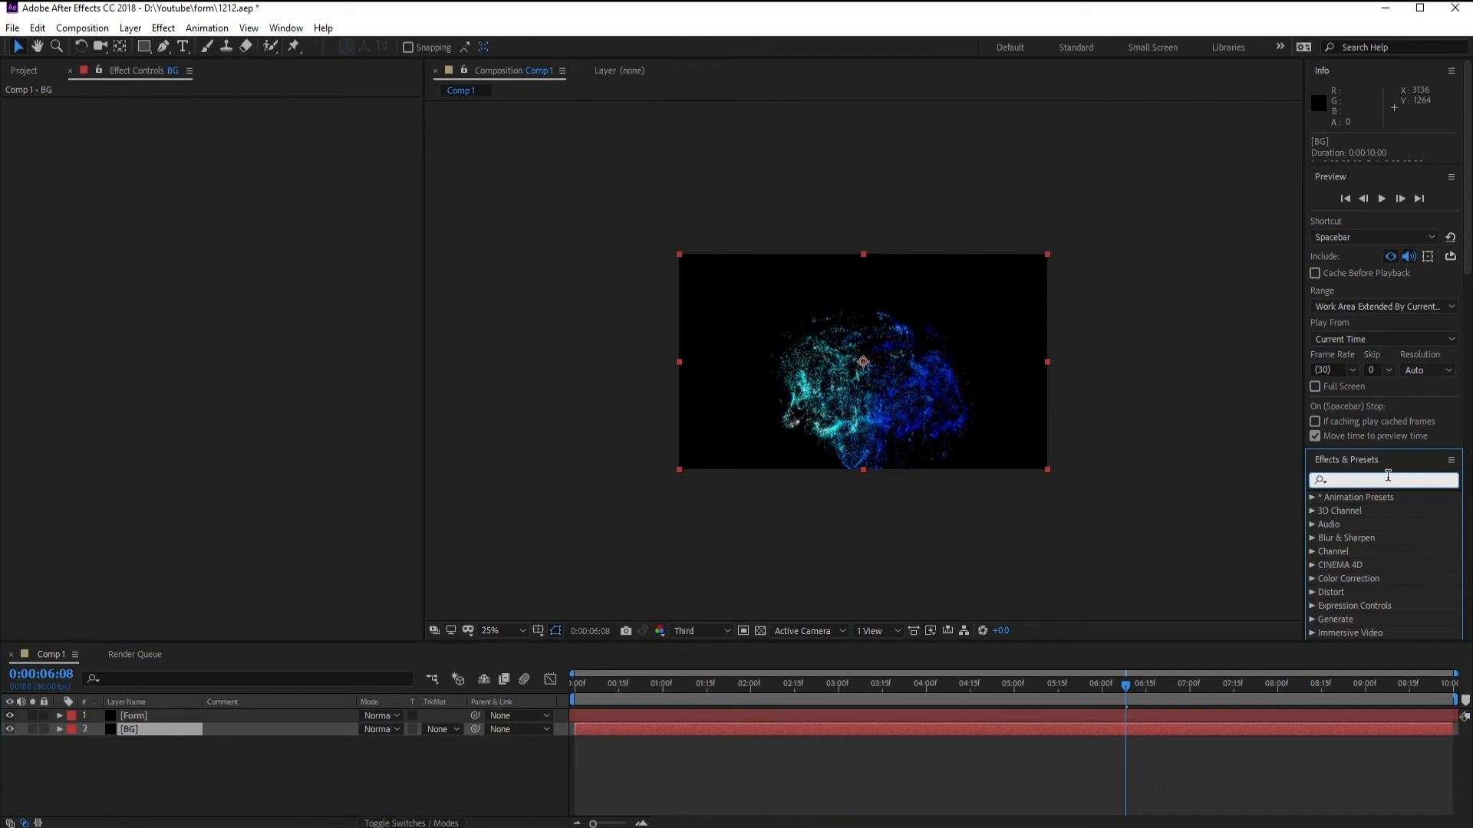
pyautogui.write('r')
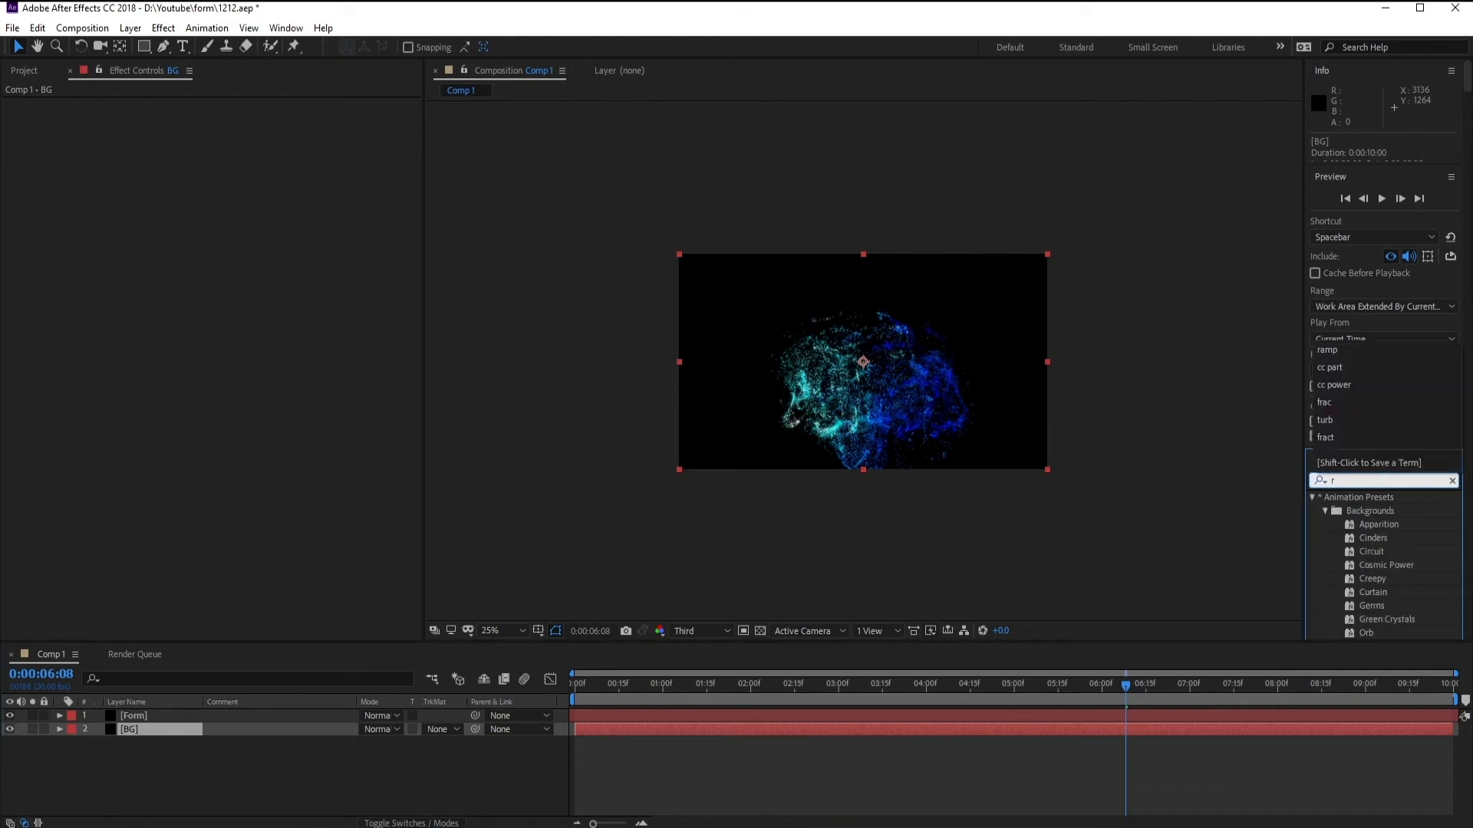
pyautogui.write('amp')
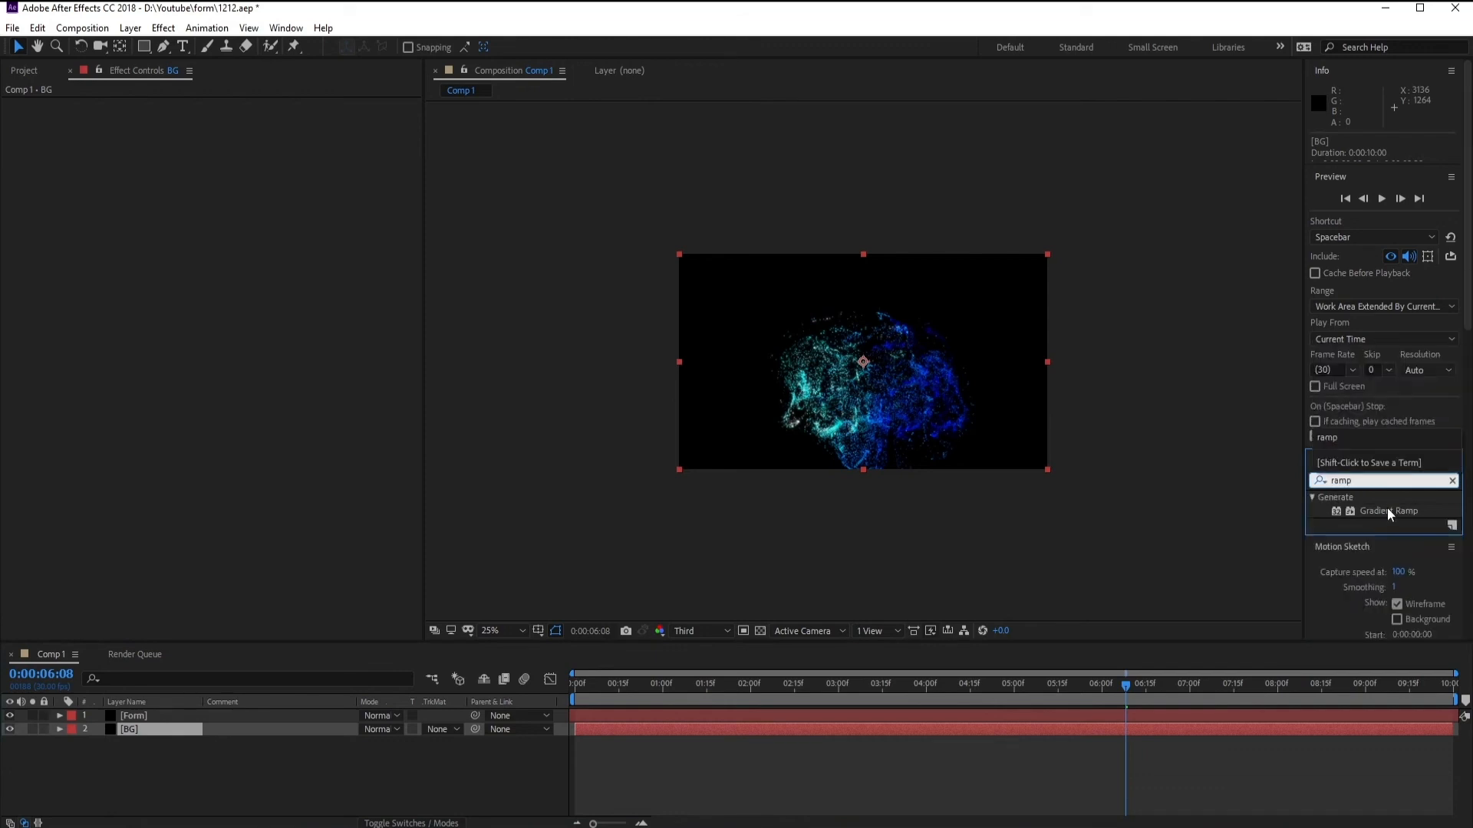
pyautogui.moveTo(1386, 508); pyautogui.dragTo(159, 733)
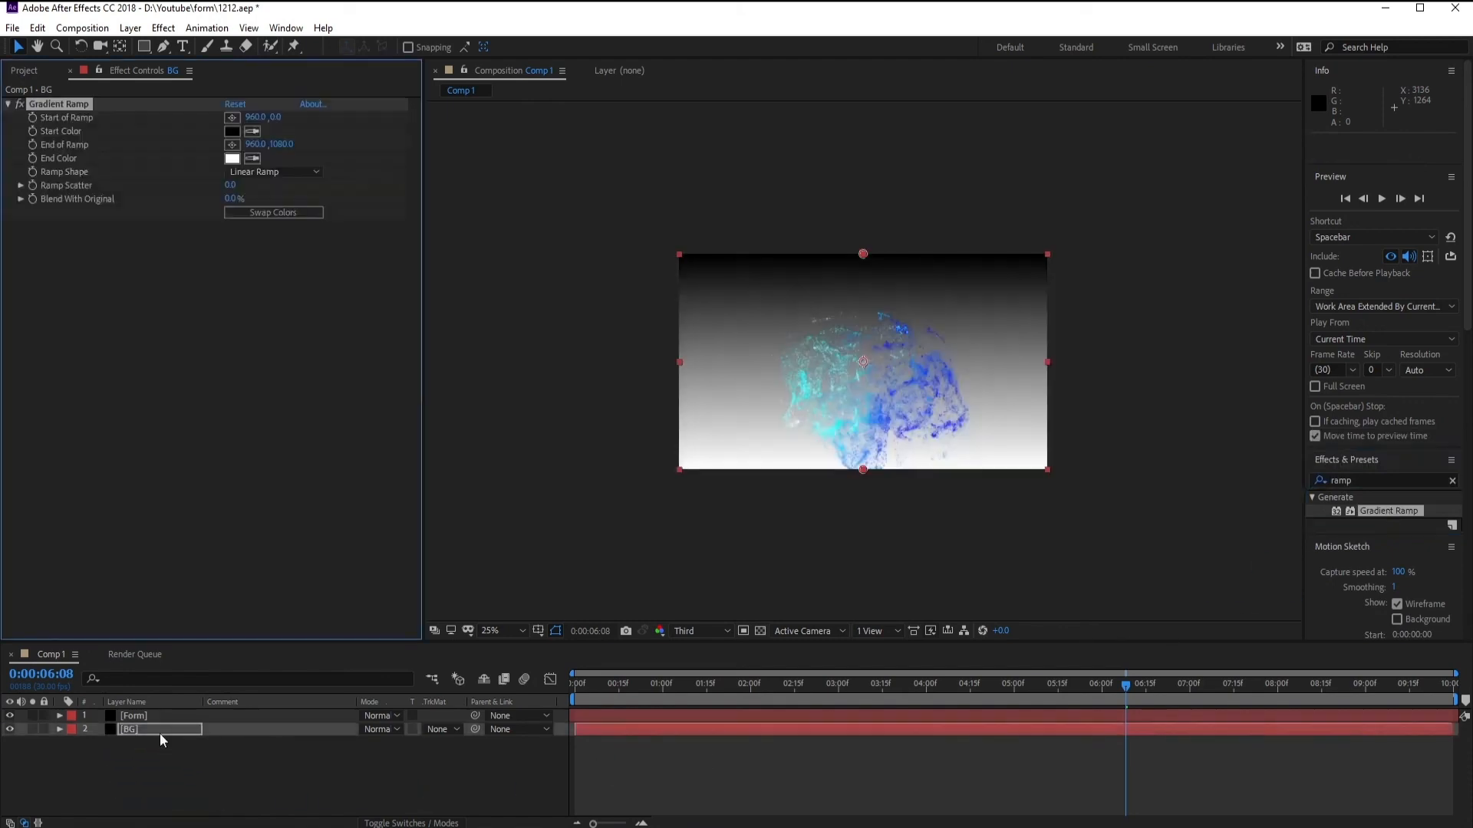
# - Change the gradient to a Radial Ramp and move its start point to the frame's centre at 960, 552
pyautogui.click(255, 174)
pyautogui.click(253, 198)
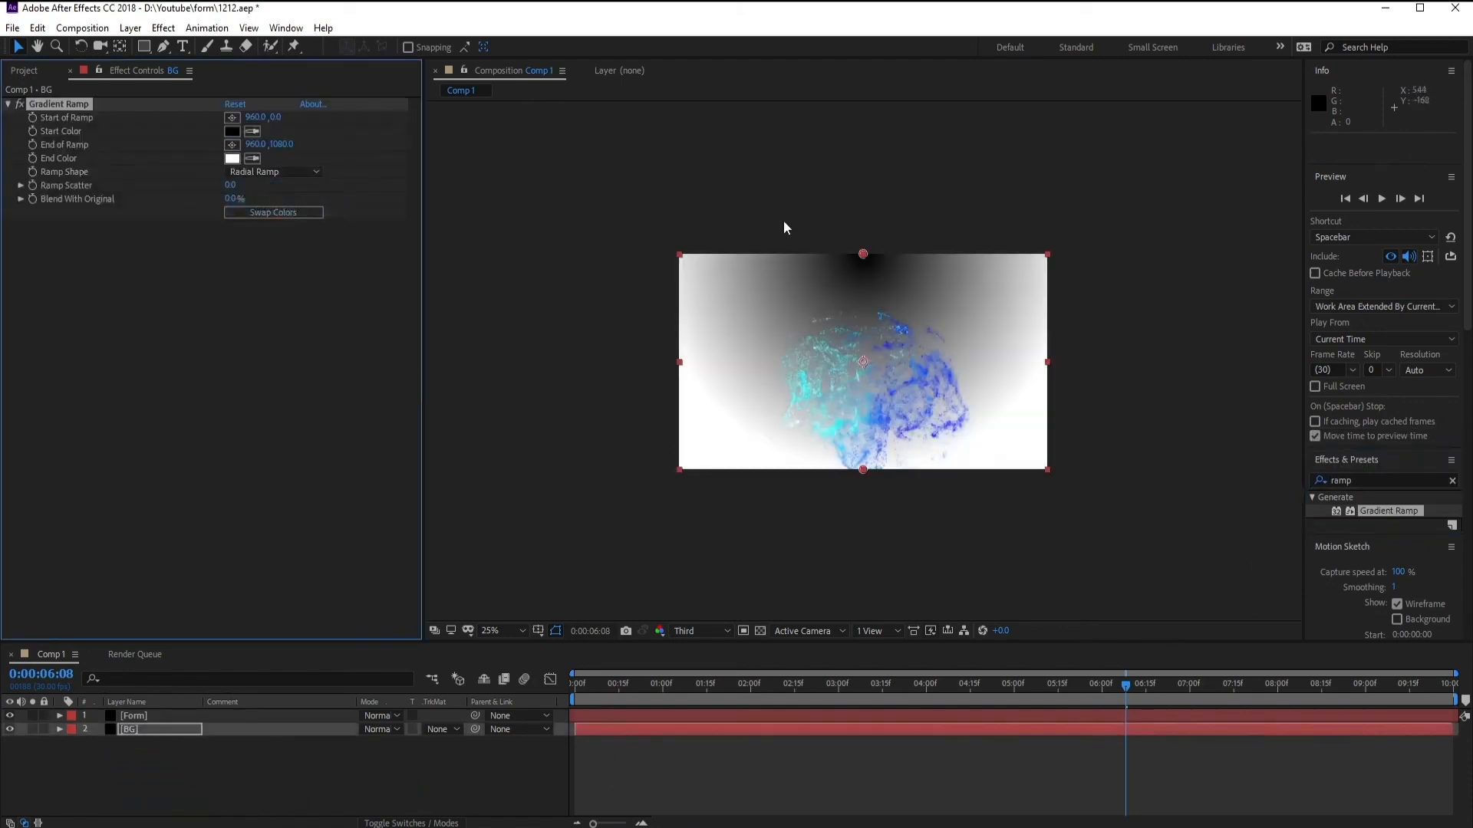
pyautogui.moveTo(863, 254); pyautogui.dragTo(863, 363)
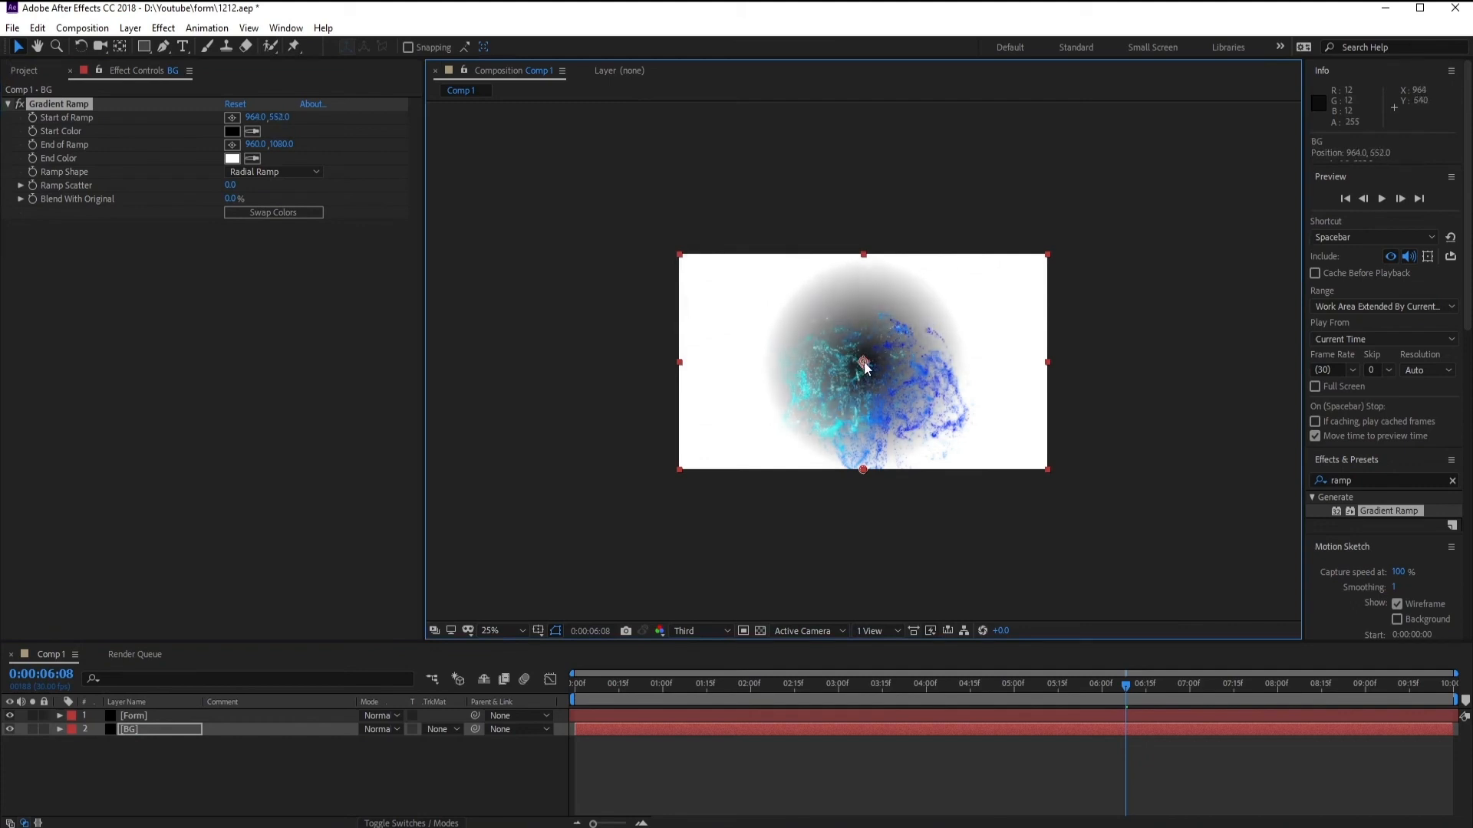
# - Set the ramp's End Color to the very dark navy 000313
pyautogui.click(231, 158)
pyautogui.moveTo(237, 521); pyautogui.dragTo(229, 628)
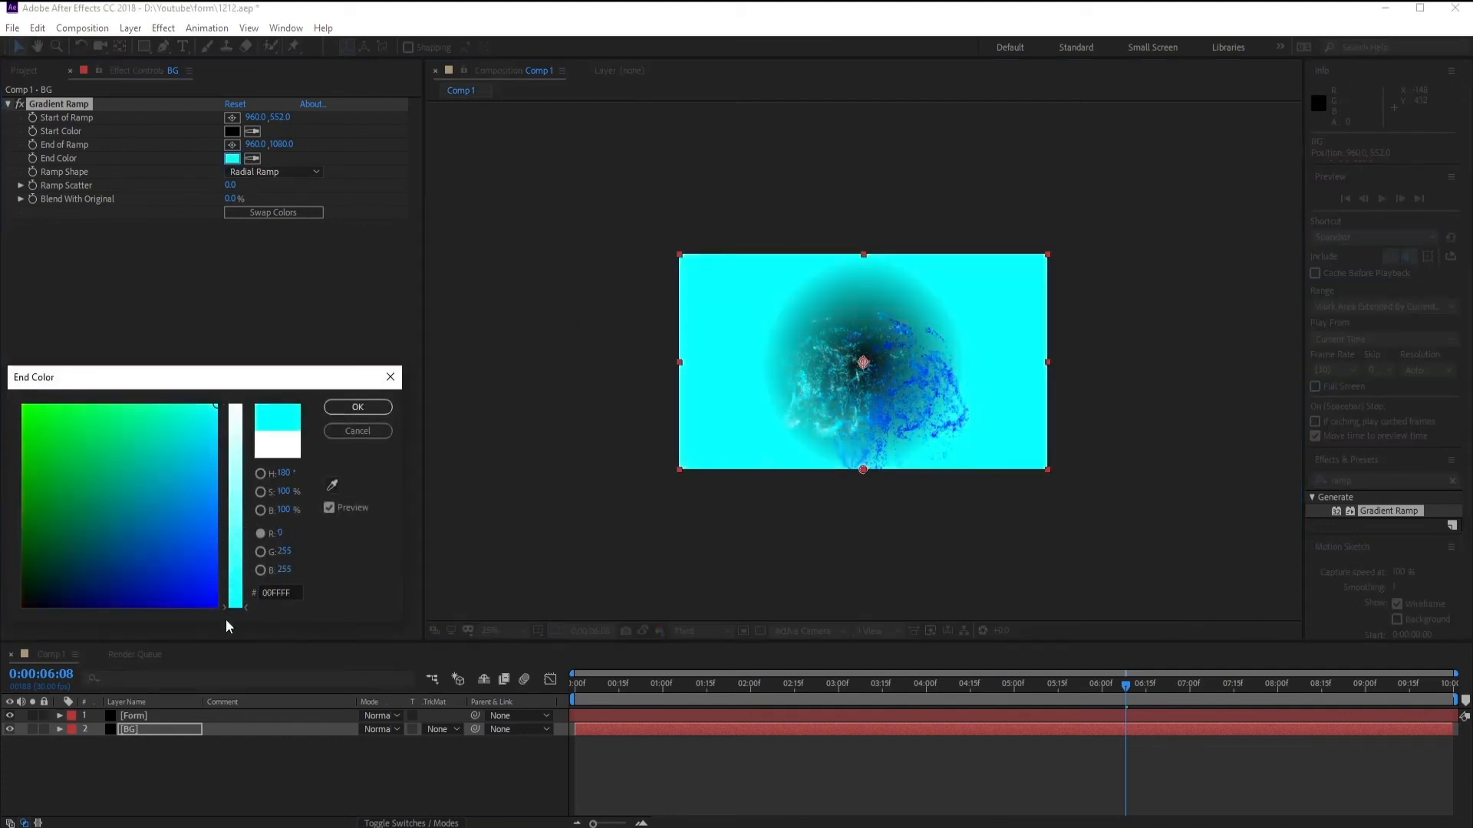
pyautogui.moveTo(150, 586); pyautogui.dragTo(35, 604)
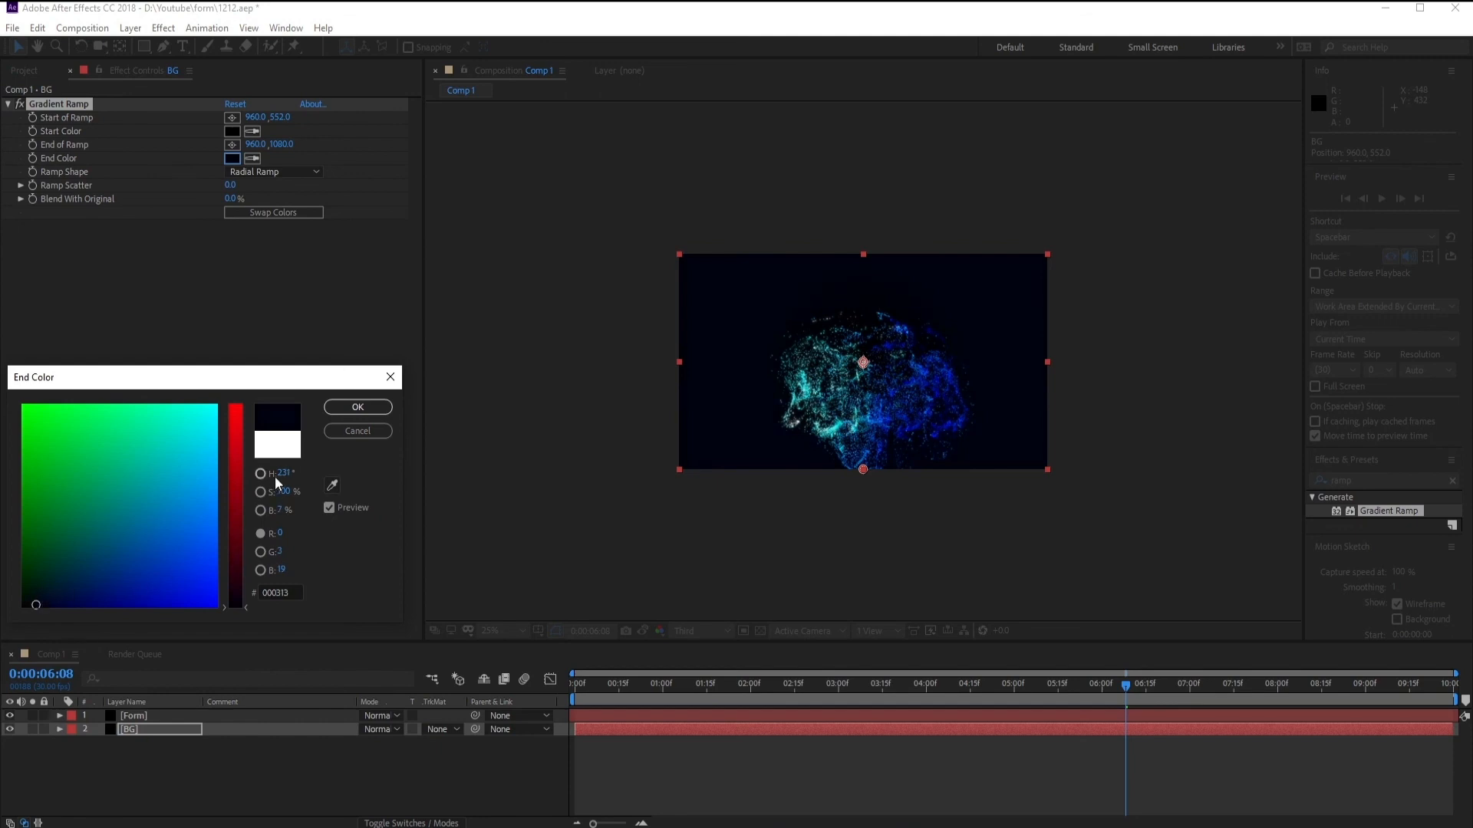
pyautogui.click(350, 407)
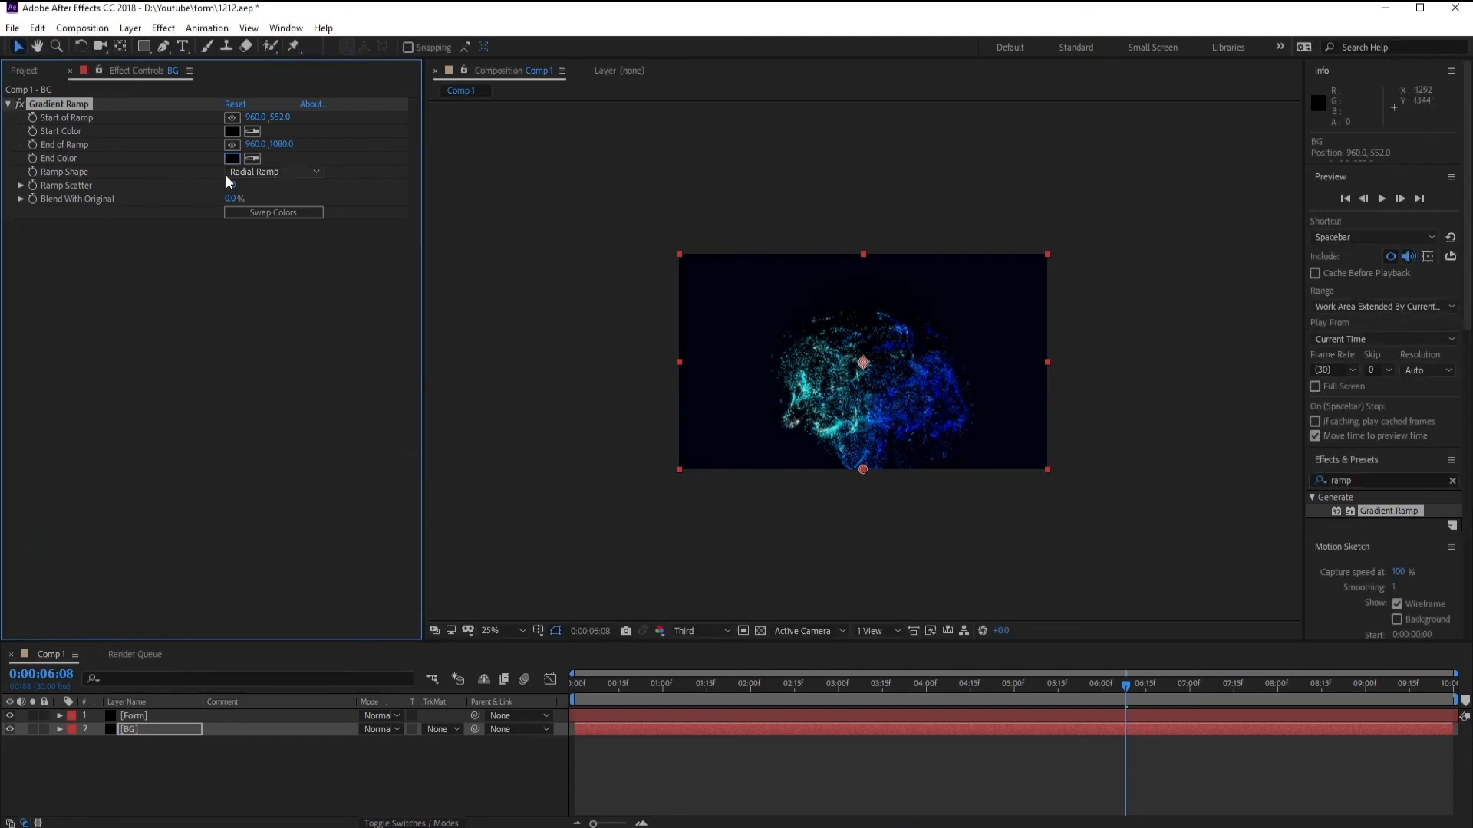
# - Set the ramp's Start Color to dark blue 000525 and preview the composition at 0:00:08:15
pyautogui.click(230, 131)
pyautogui.moveTo(109, 592); pyautogui.dragTo(50, 603)
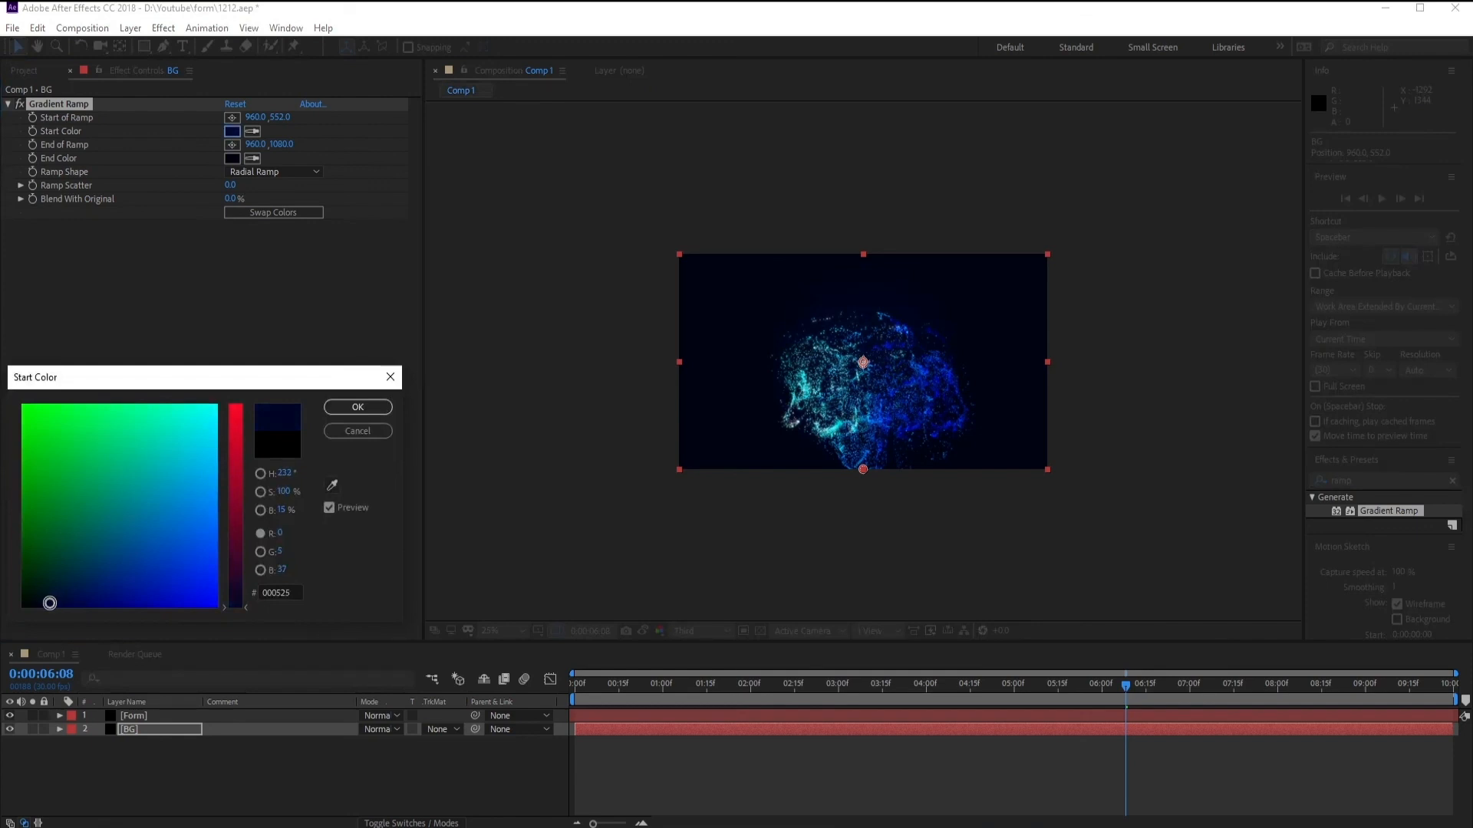
pyautogui.click(357, 407)
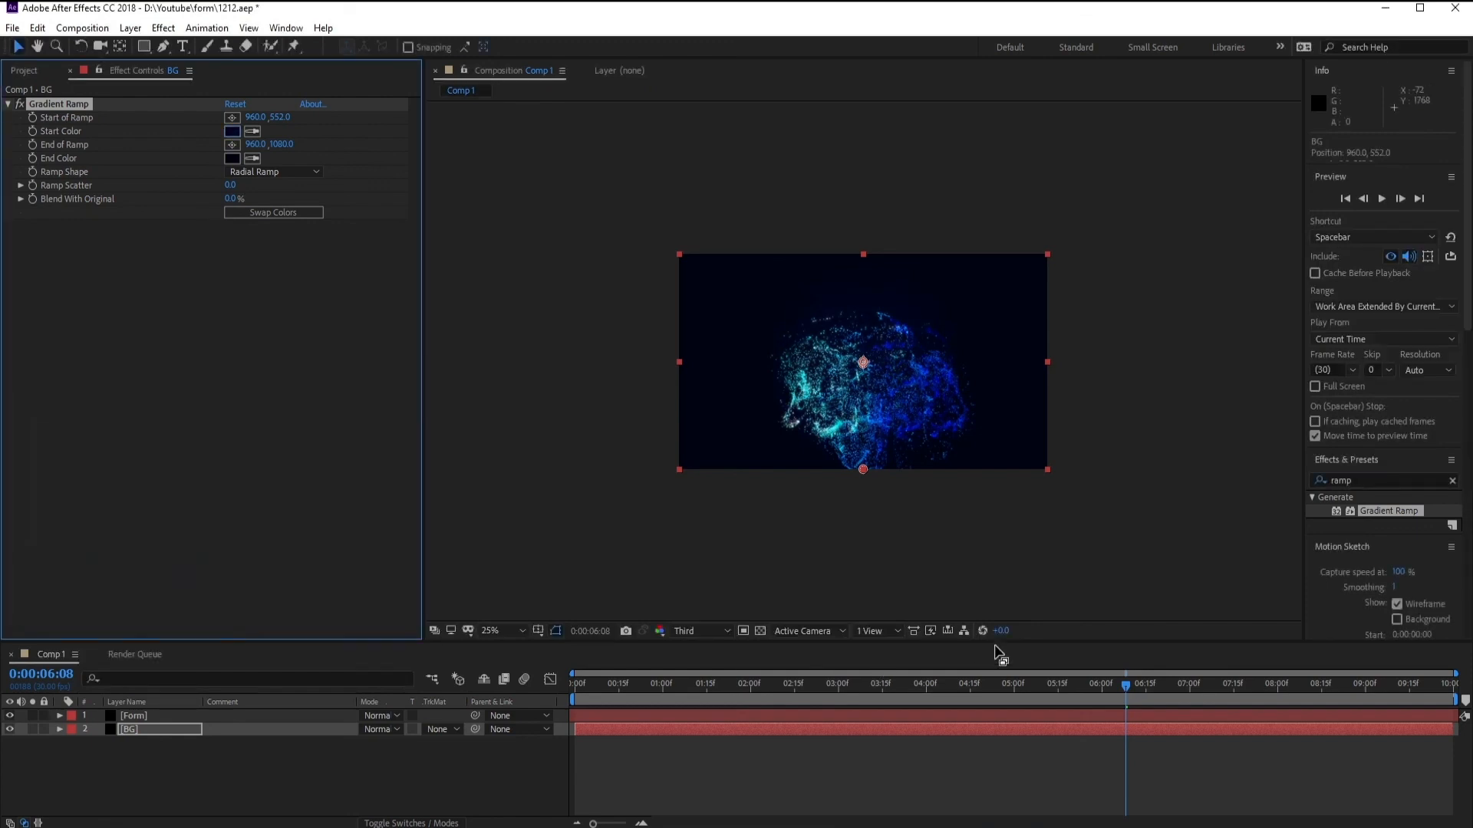
pyautogui.moveTo(1124, 687); pyautogui.dragTo(1321, 675)
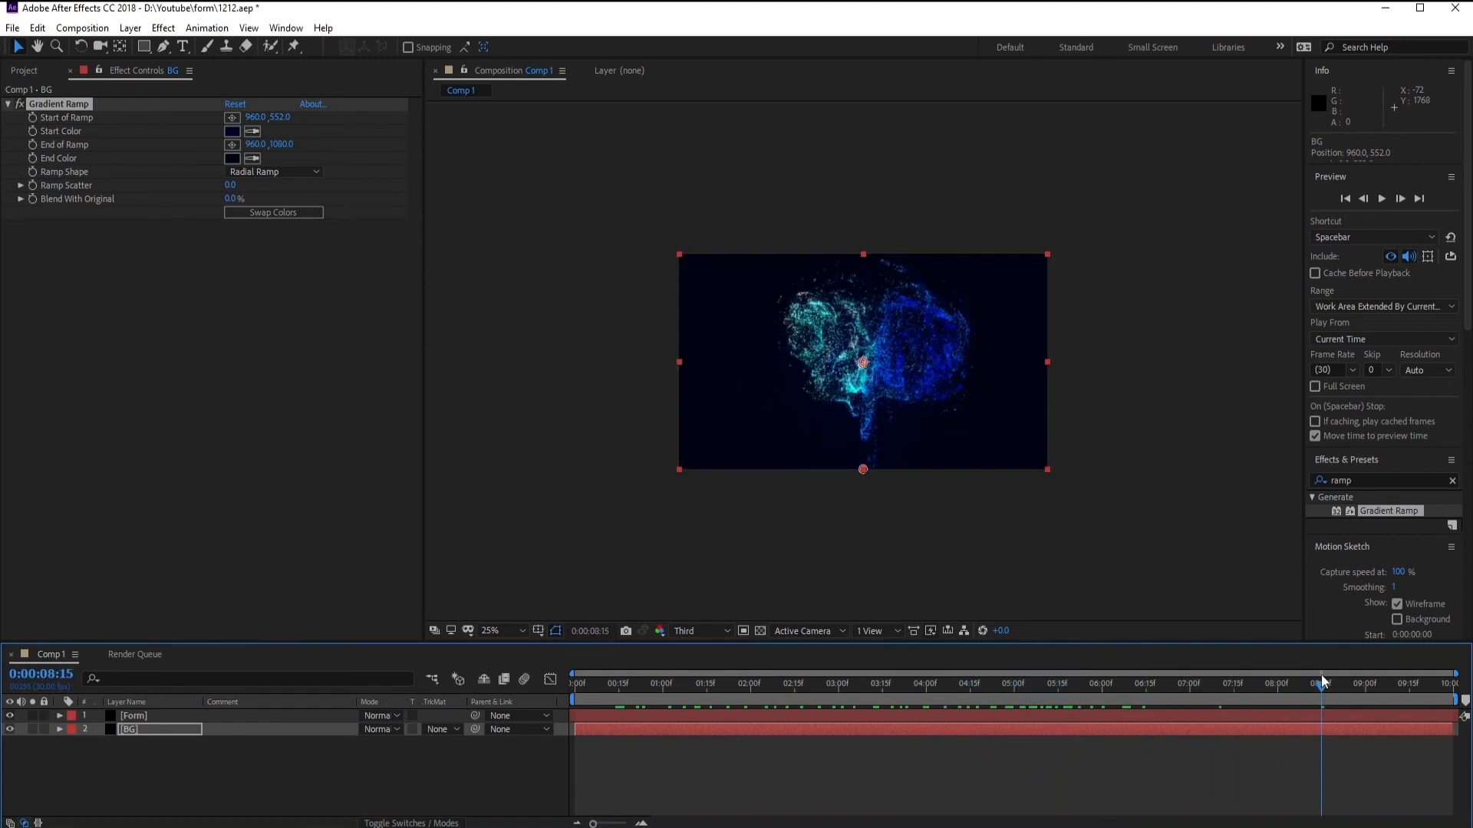